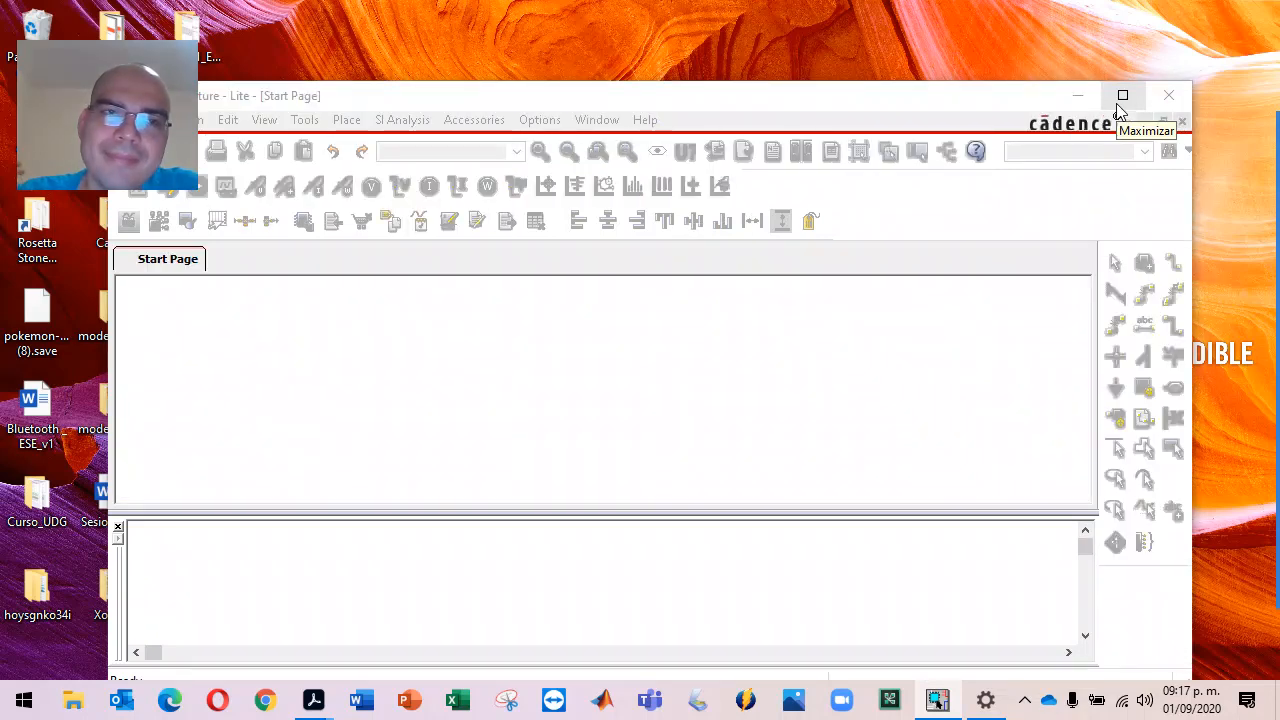
- Start a new PSpice Analog or Mixed A/D project named circuito_opamp1
left_click(1121, 98)
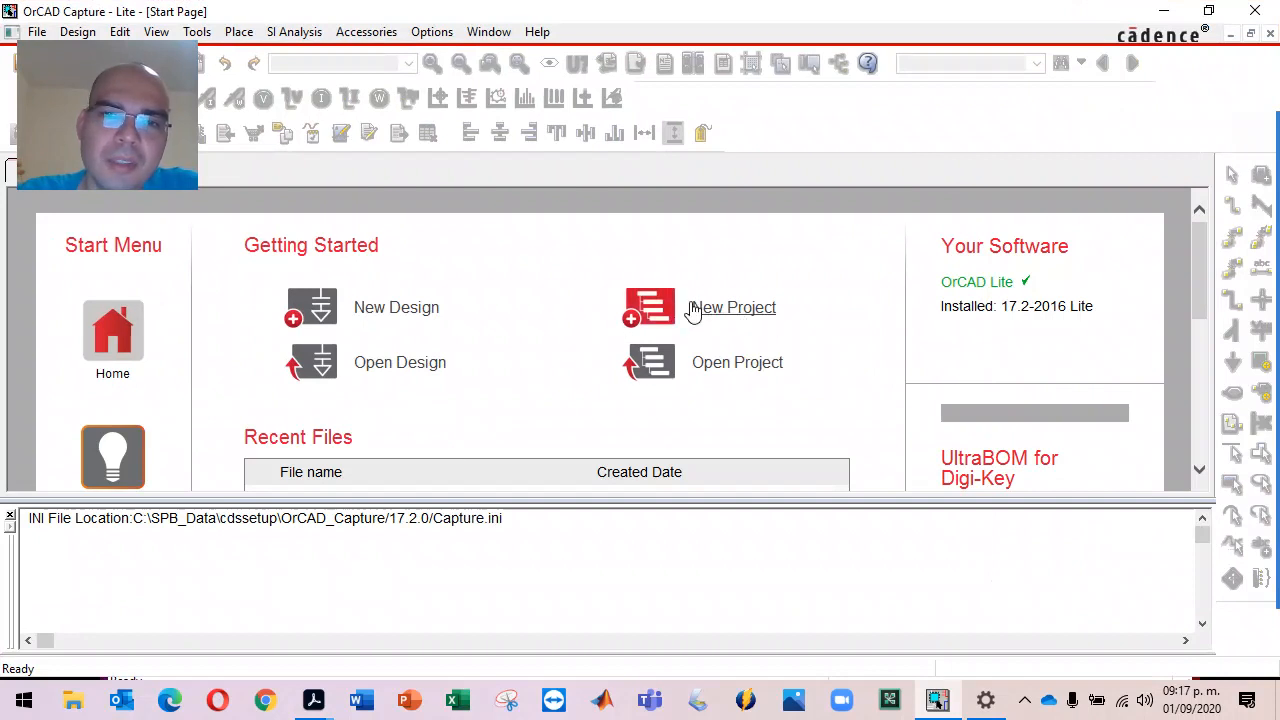
left_click(727, 310)
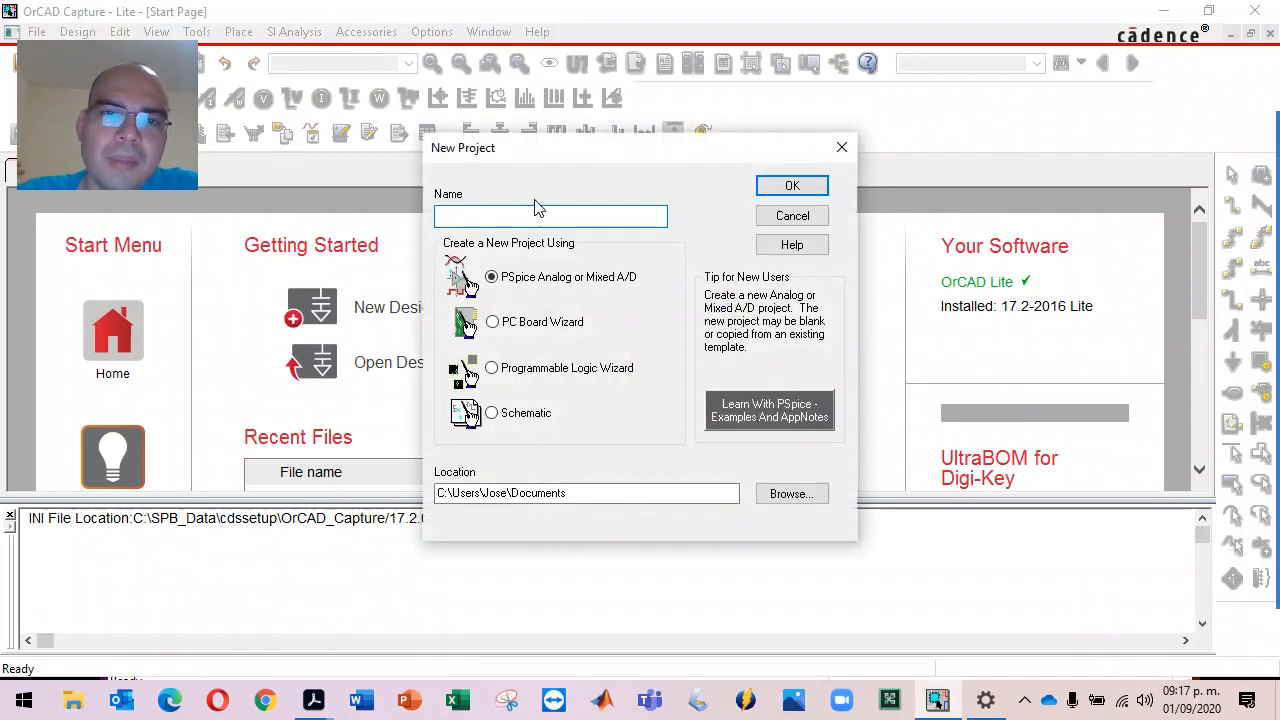
type("circuito")
key("BackSpace")
key("BackSpace")
type("_opamp")
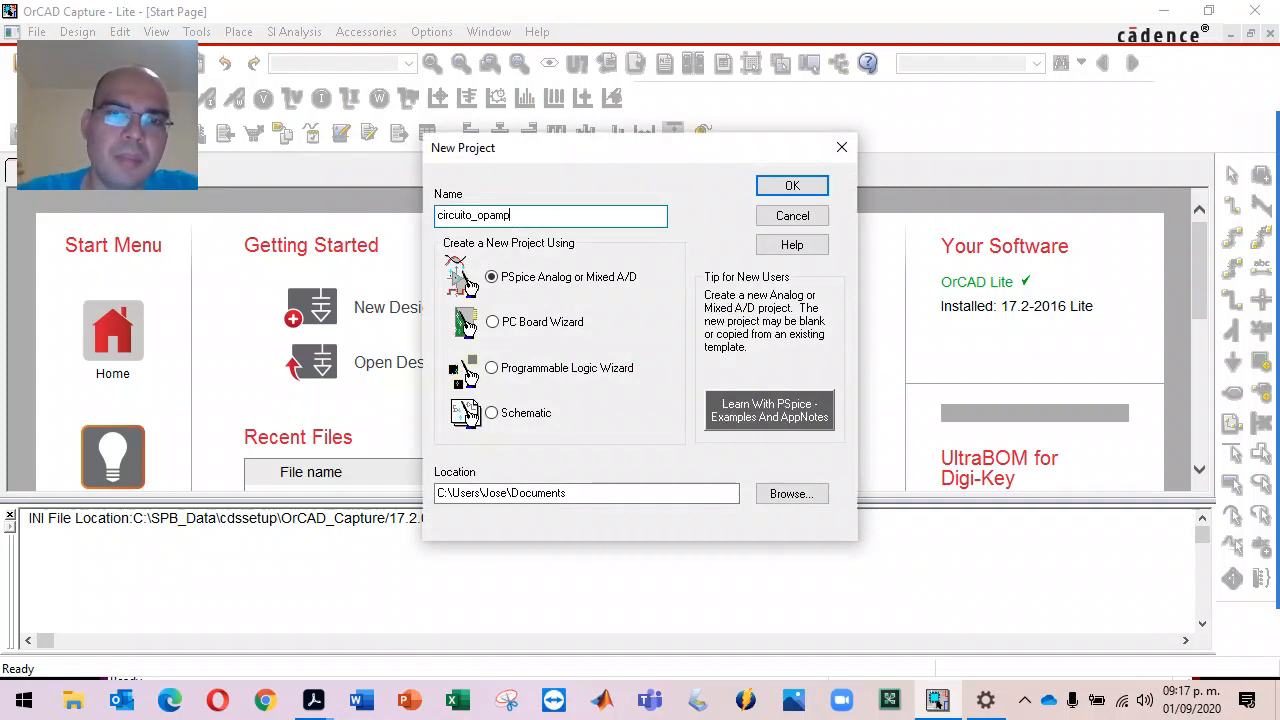
type("1")
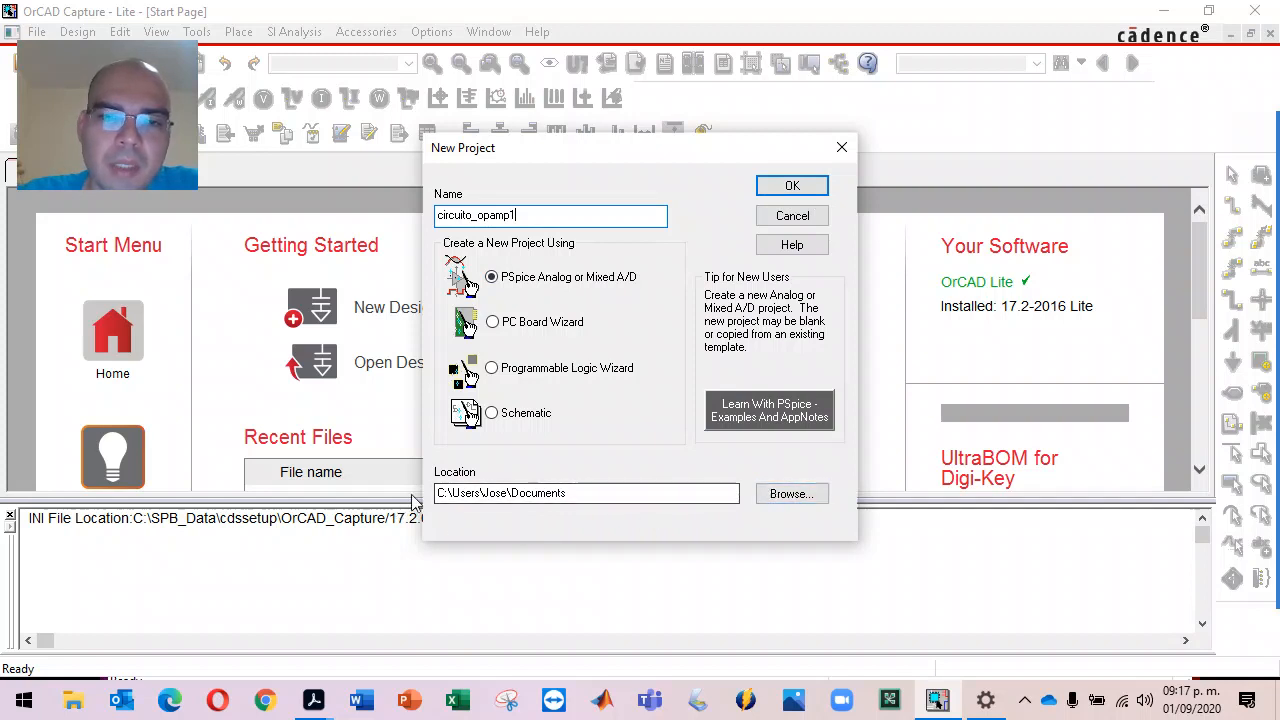
- Choose the Documents folder as the project location and create the project based on AnalogGNDSymbol.opj
left_click(788, 493)
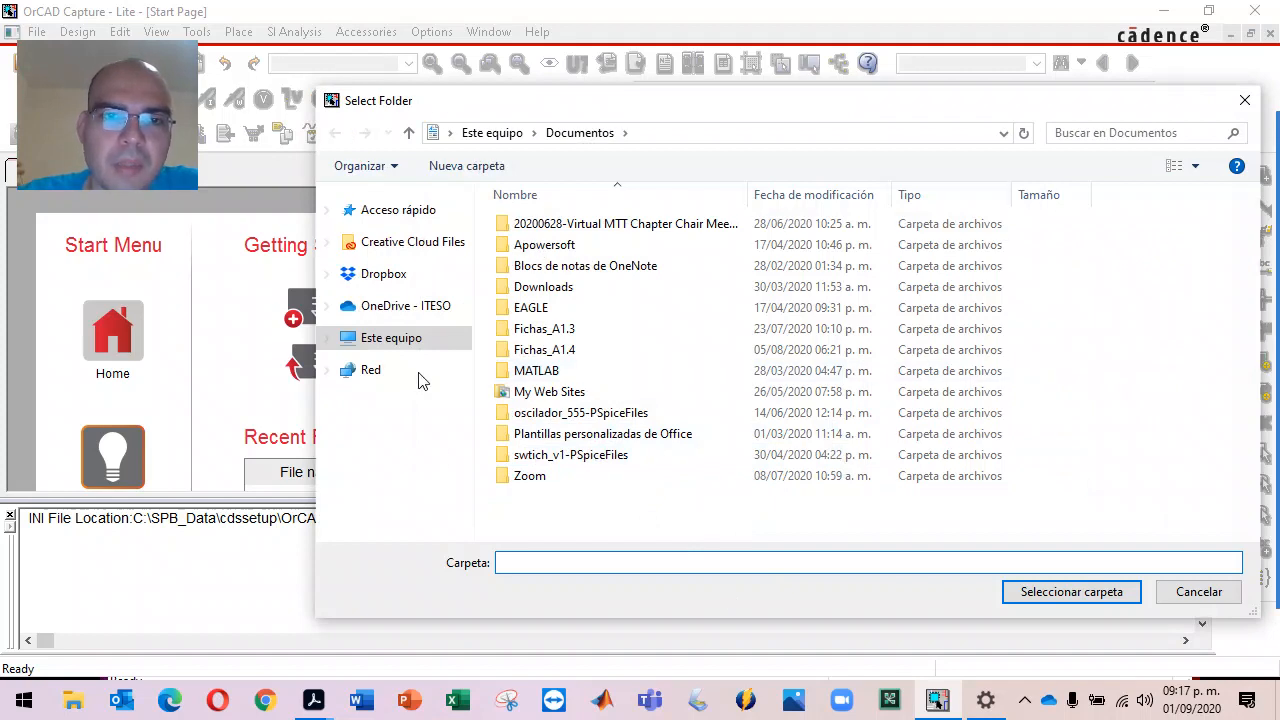
left_click(1080, 596)
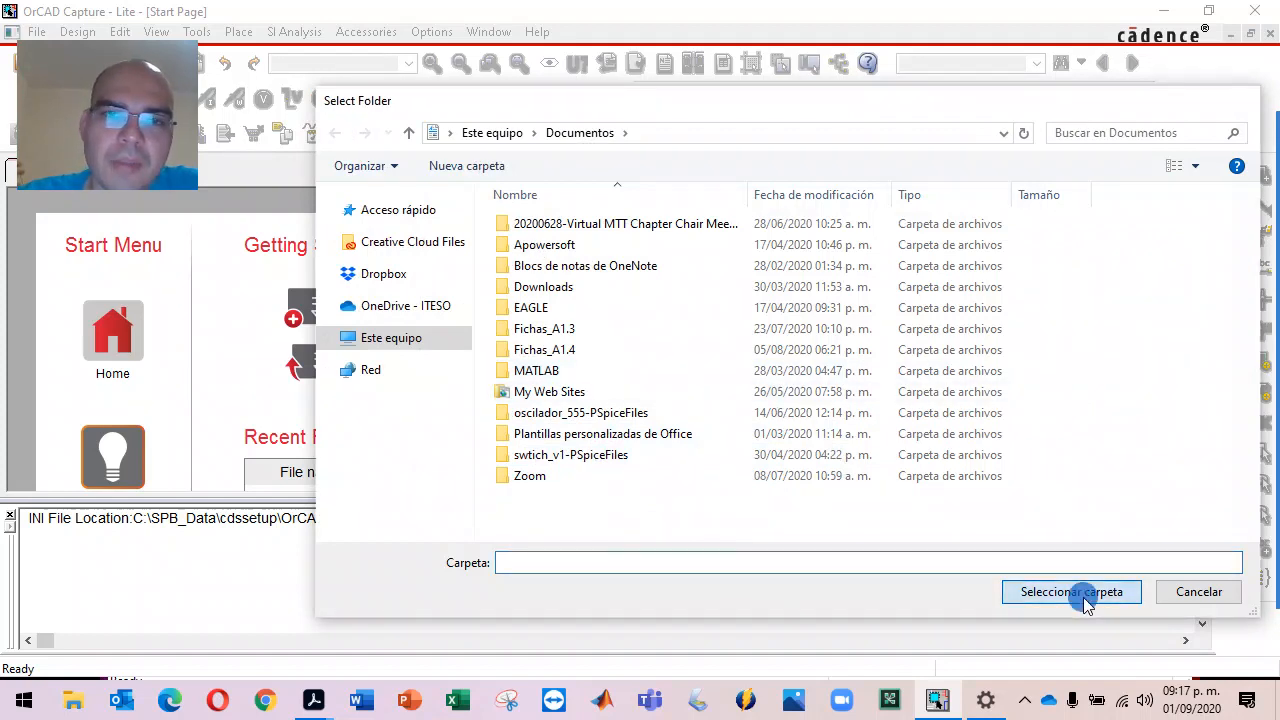
left_click(800, 192)
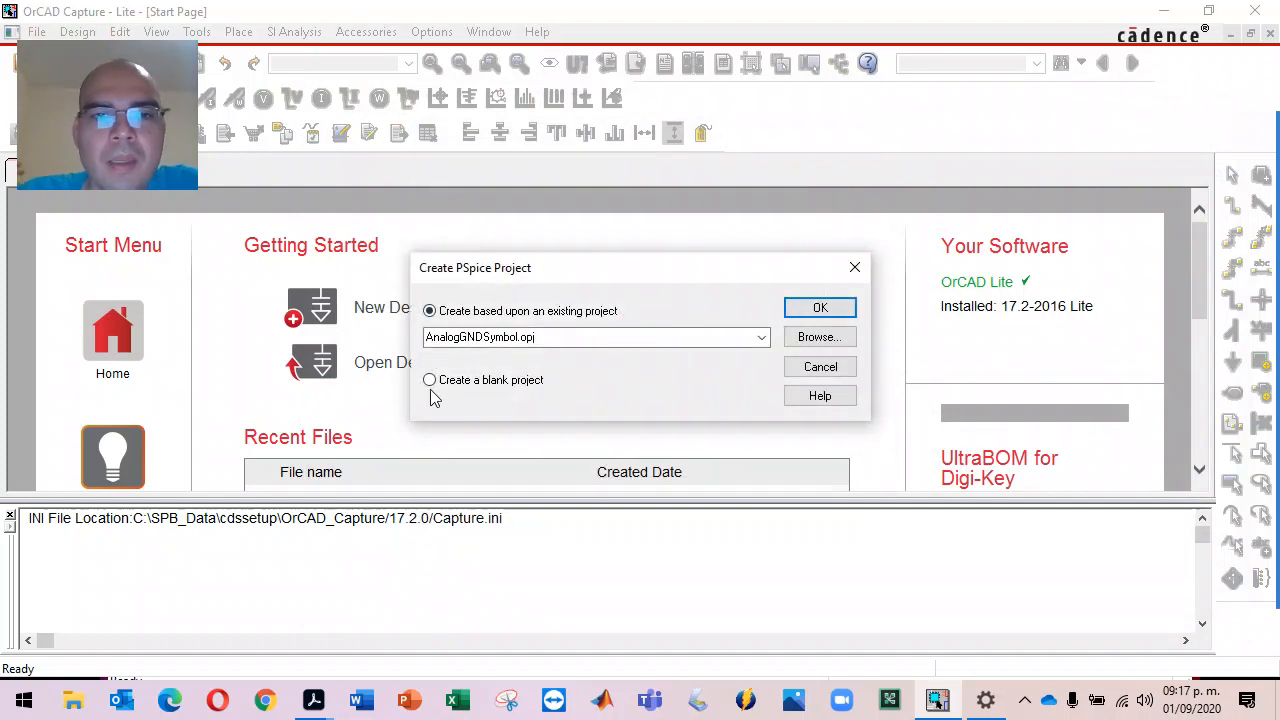
left_click(820, 307)
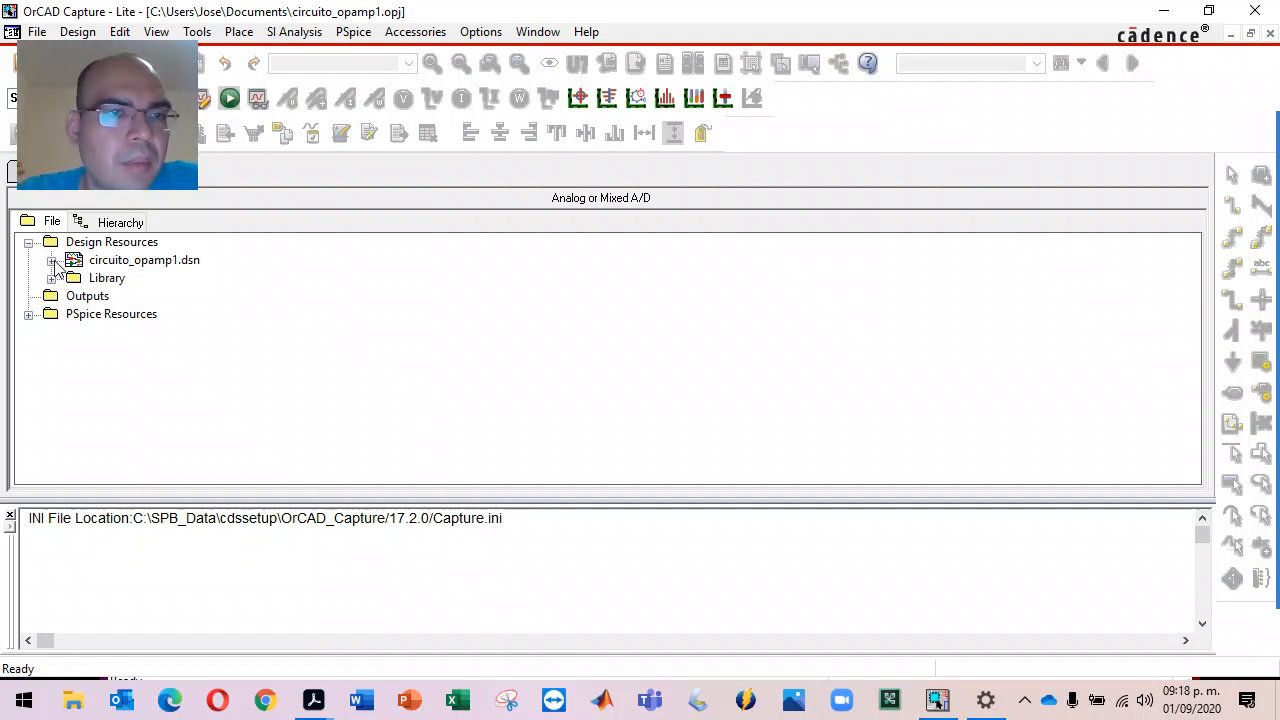
- Open PAGE1 of SCHEMATIC1 in the circuito_opamp1.dsn design
double_click(158, 262)
double_click(164, 279)
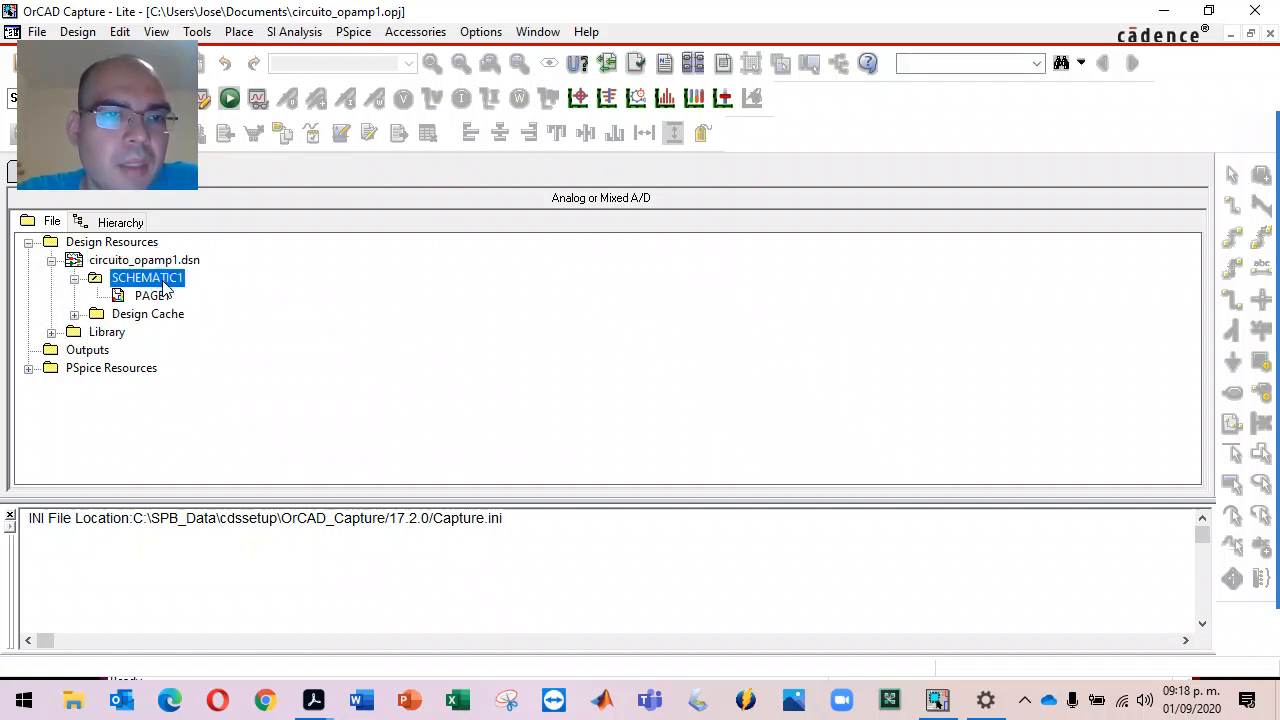
double_click(152, 296)
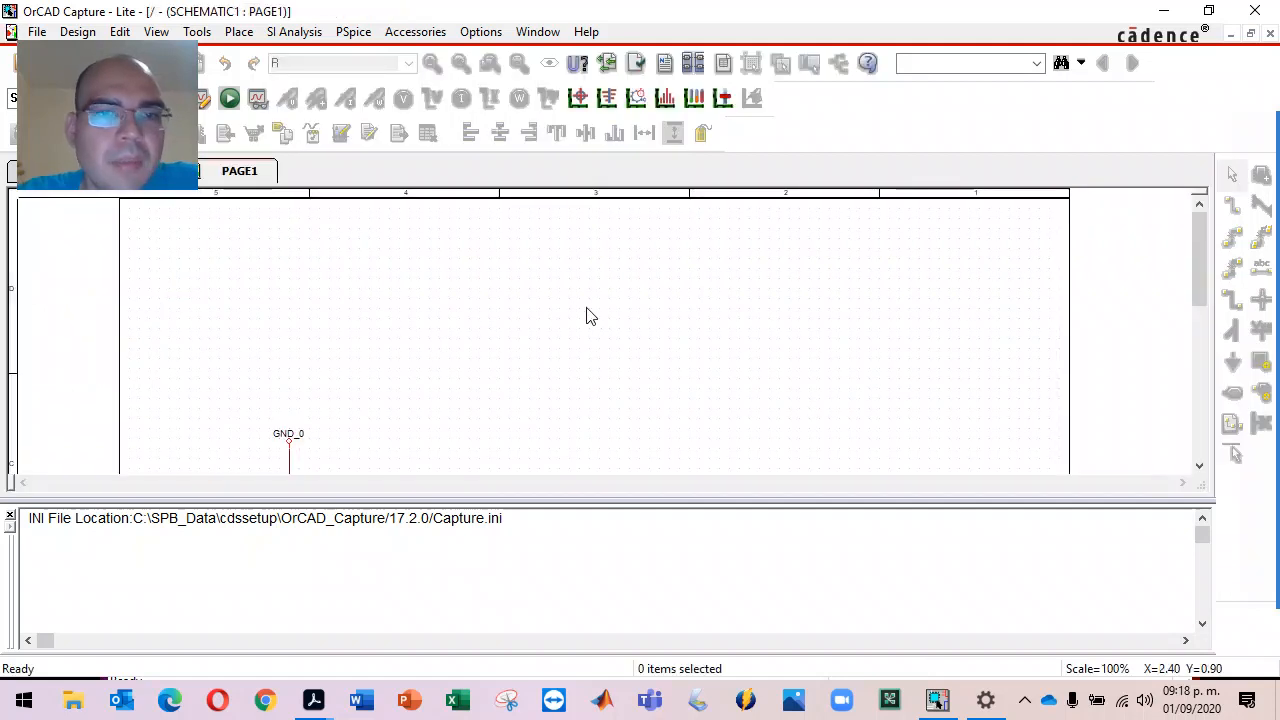
- Enlarge the drawing area and delete the template's GND_0 ground symbol together with its instruction note
left_click_drag(620, 500, 596, 612)
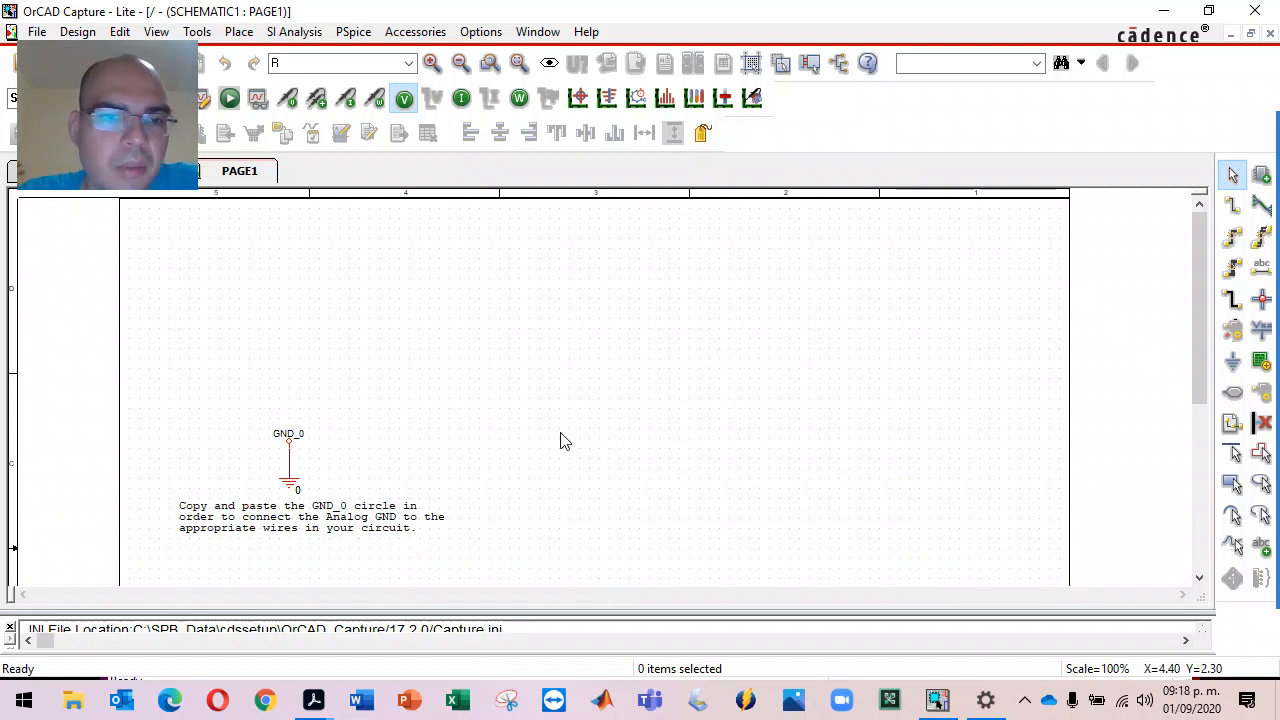
left_click_drag(168, 376, 543, 546)
key("Delete")
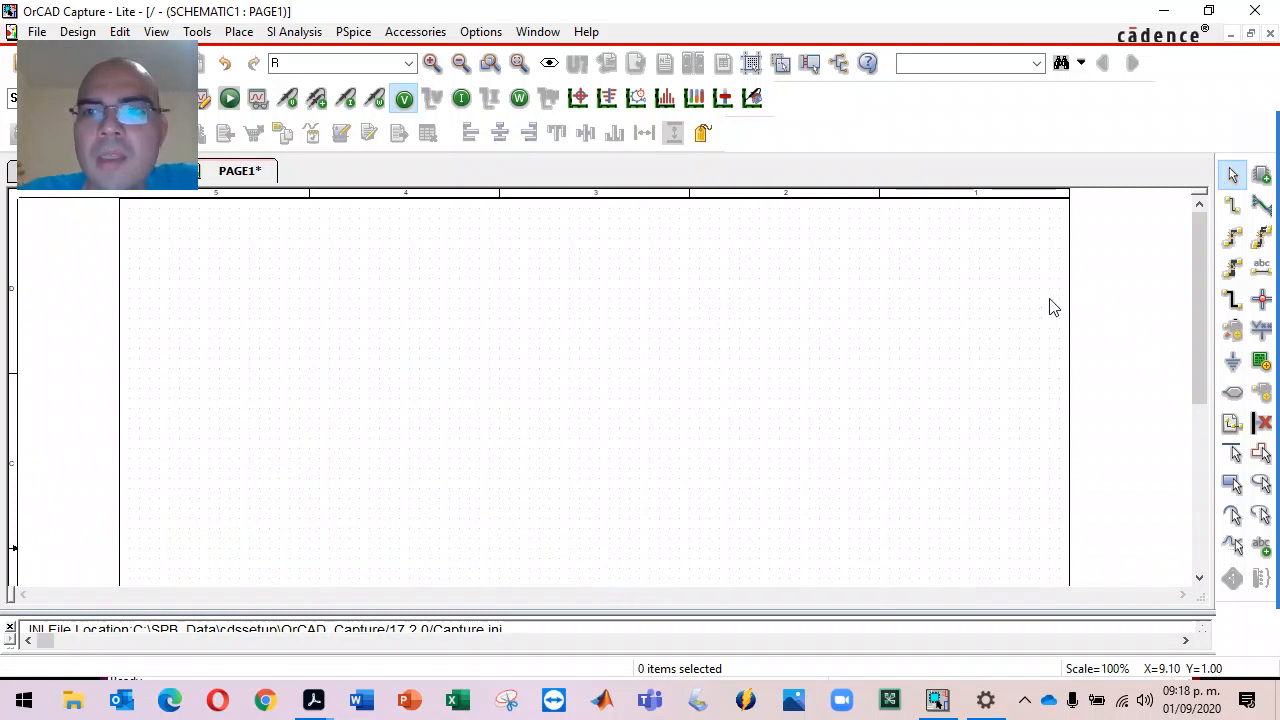
- Restore the maximized window and resize it to leave a narrow strip of desktop free beside the drawing tools
mouse_move(1262, 186)
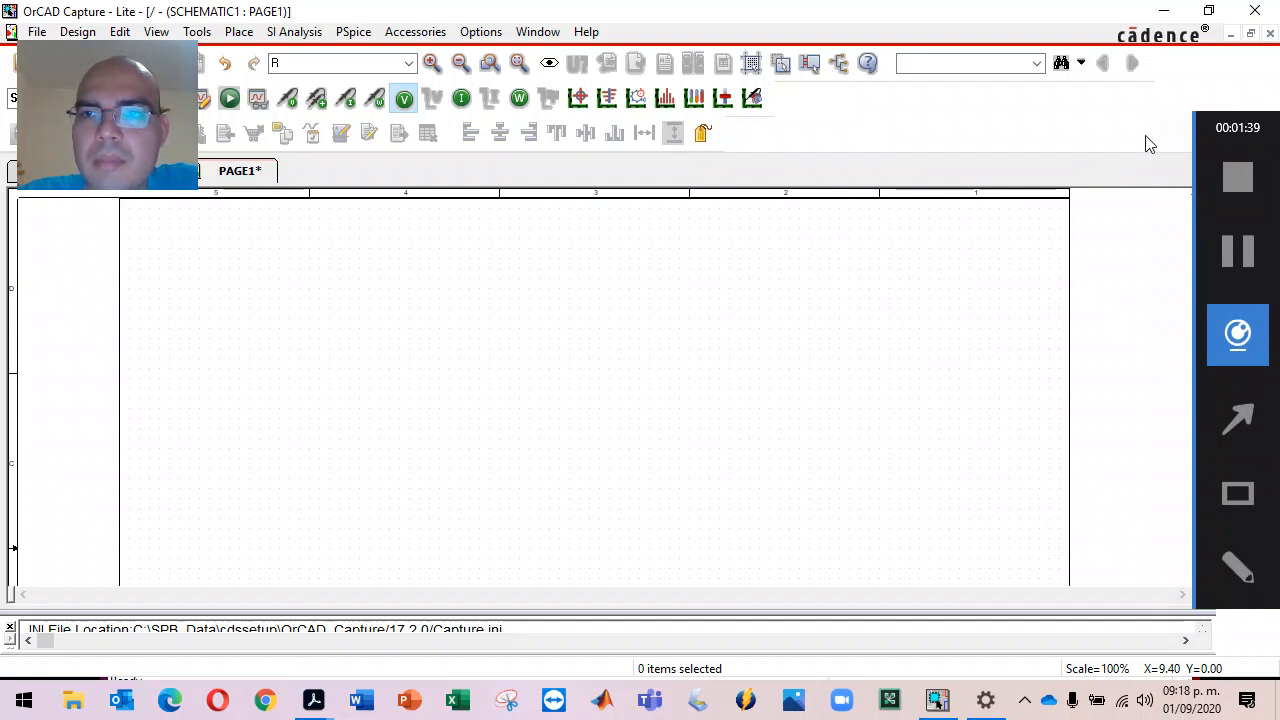
left_click_drag(1047, 20, 820, 30)
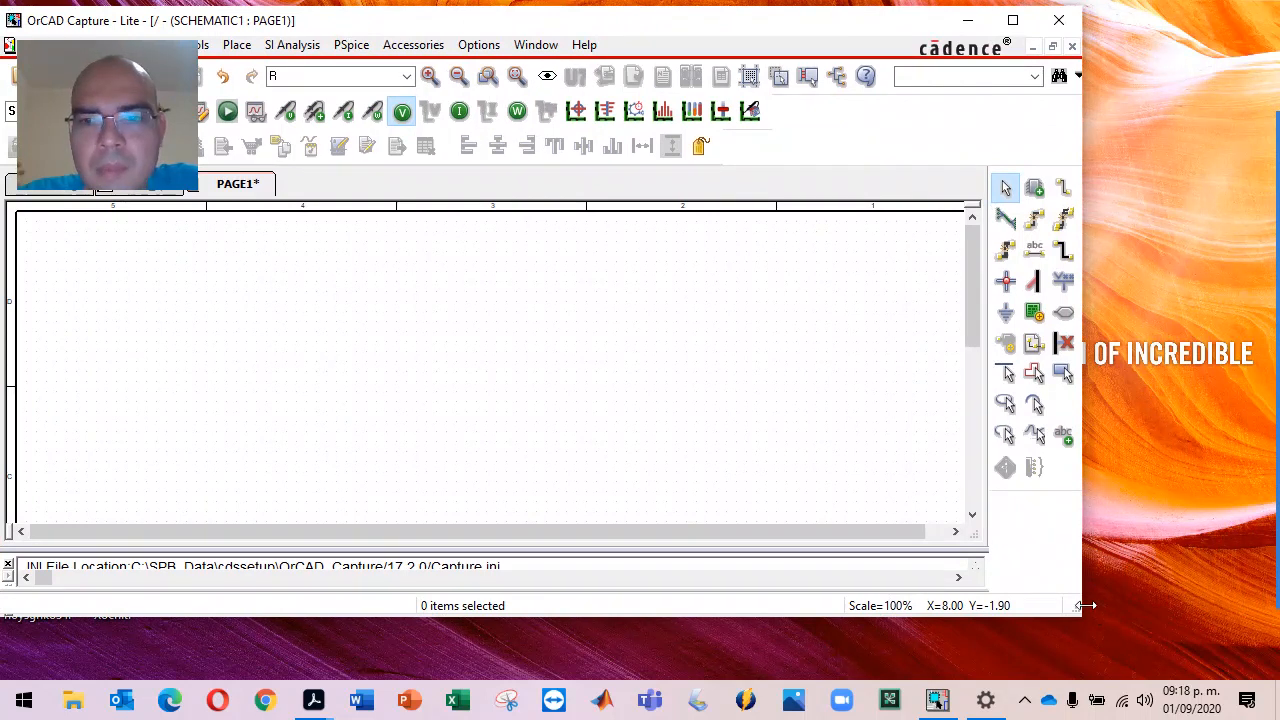
left_click_drag(1077, 604, 1197, 669)
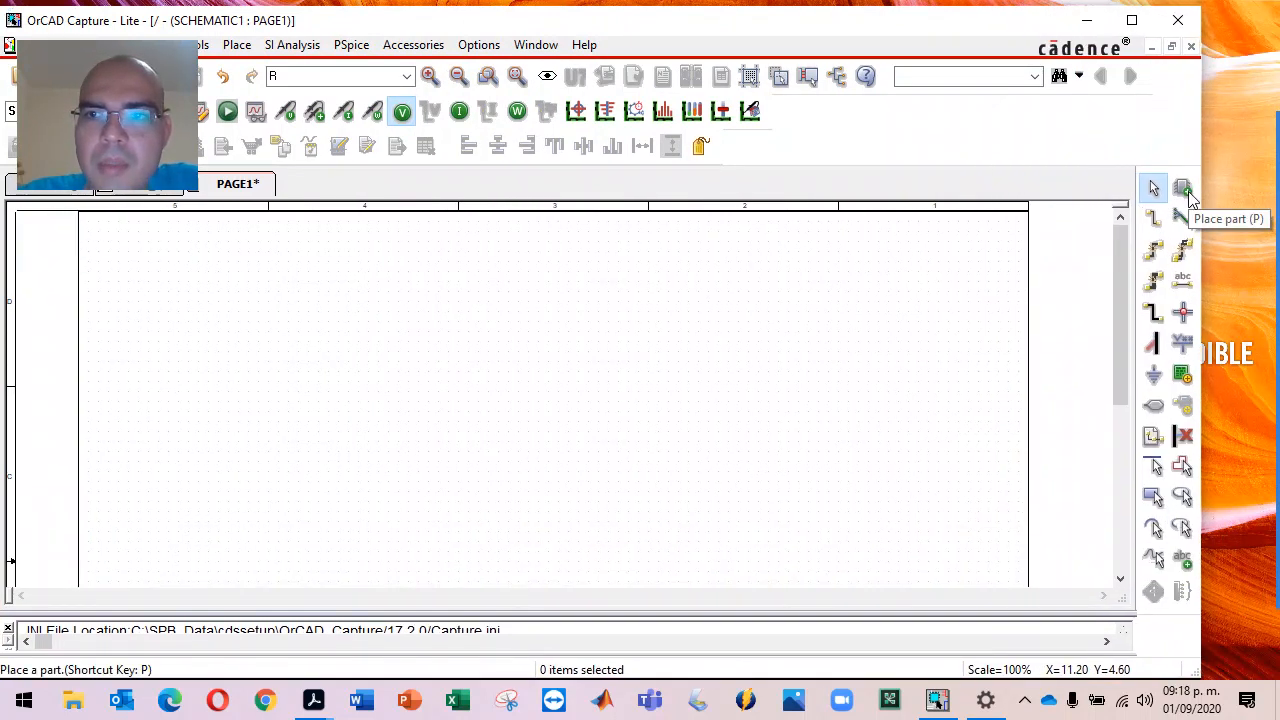
- Place an OPAMP part from the ANALOG library on the schematic page and finish part placement
left_click(1189, 197)
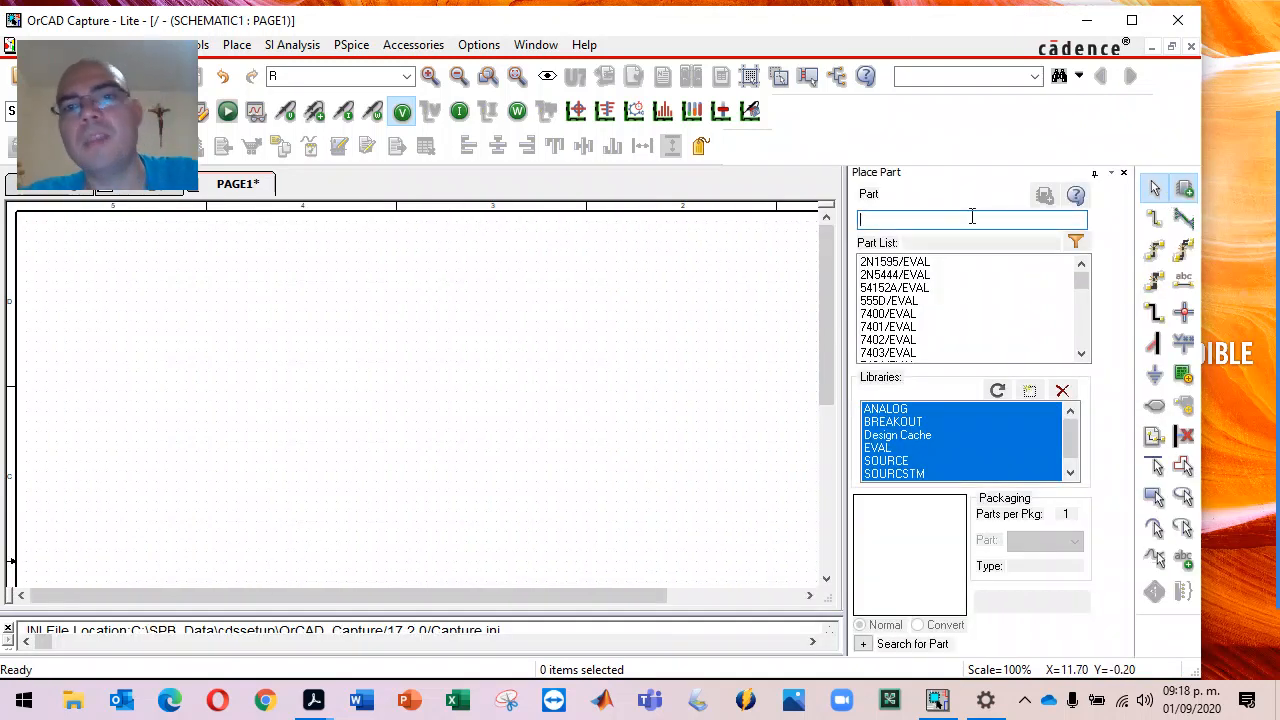
type("opamp")
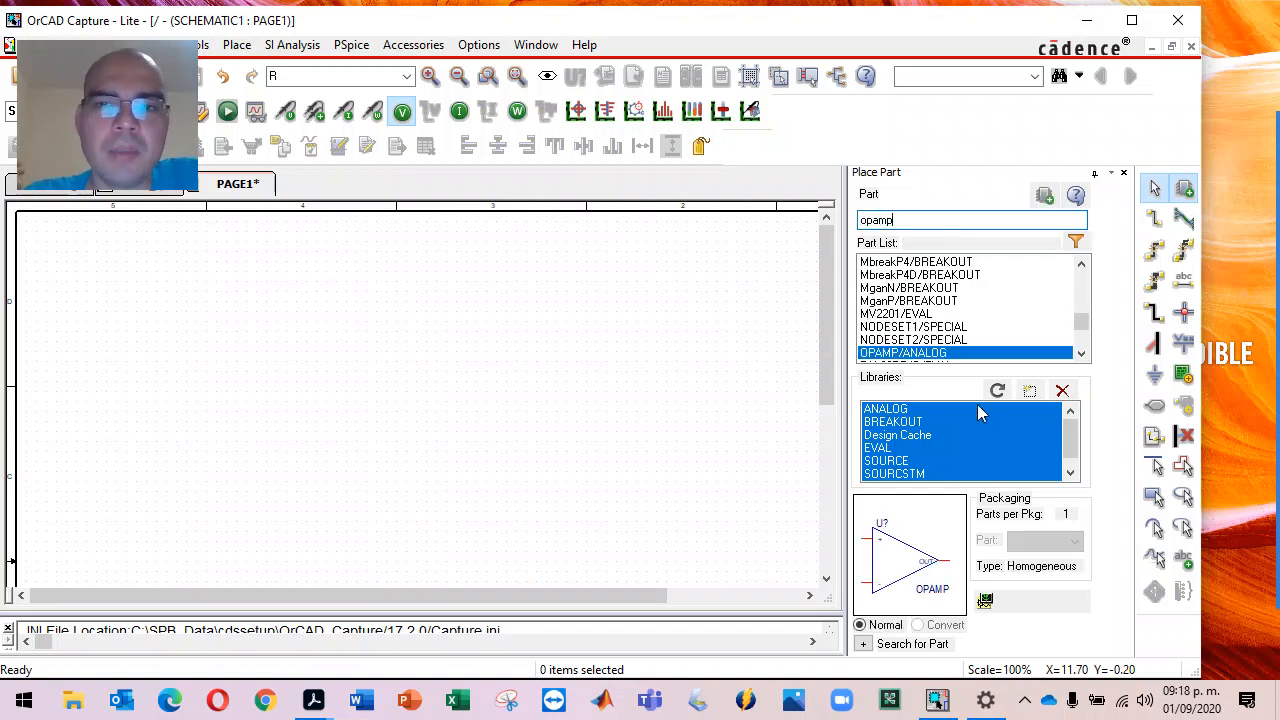
left_click(1082, 354)
left_click(1082, 354)
left_click(1082, 354)
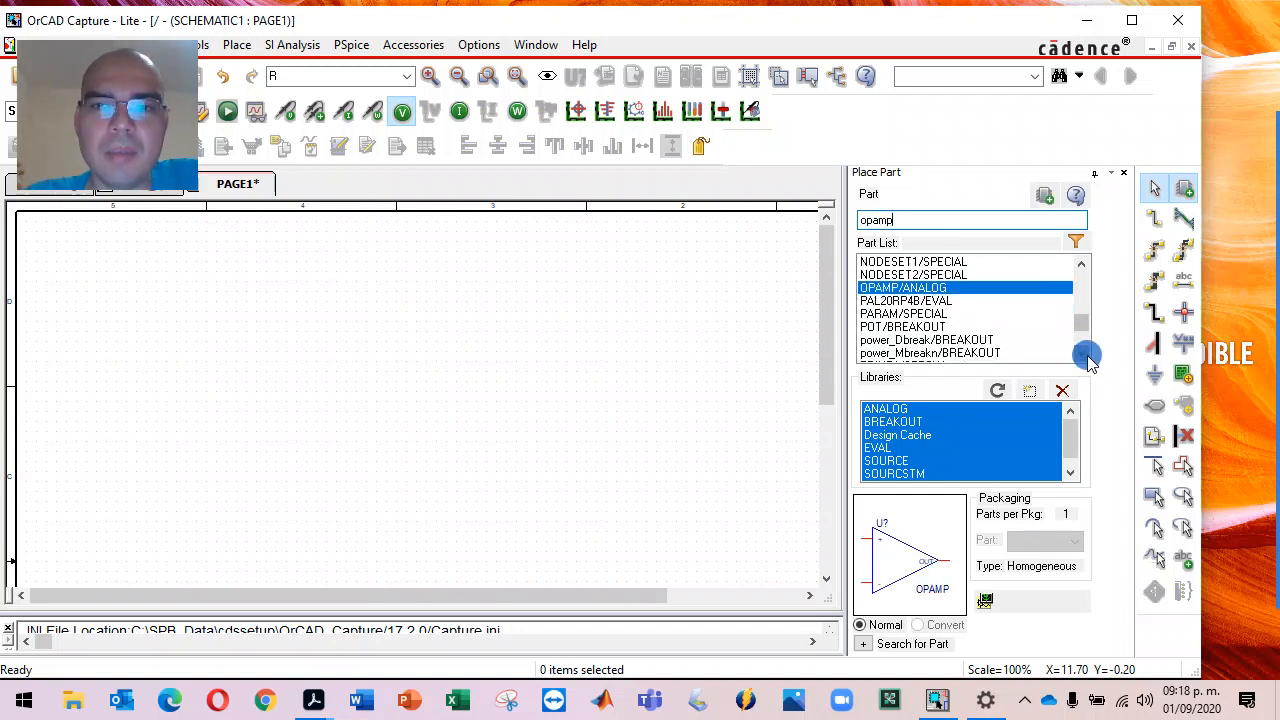
left_click(910, 289)
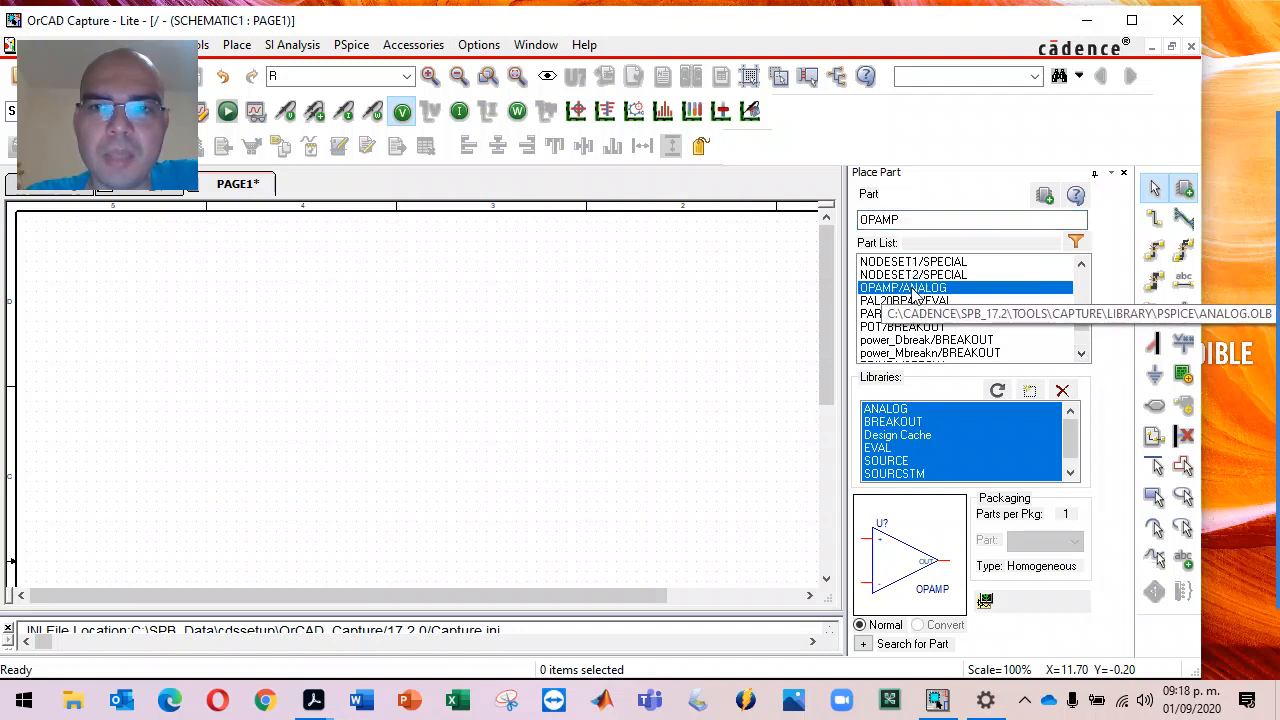
double_click(945, 288)
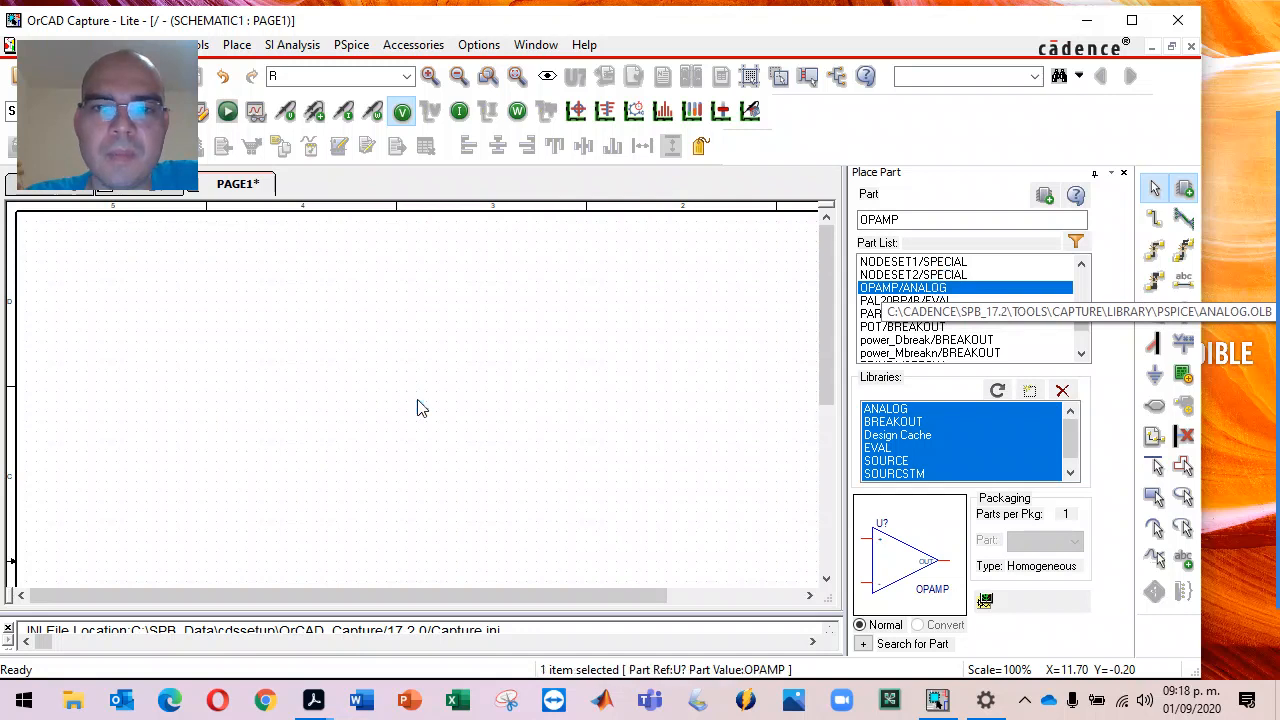
left_click(303, 346)
key("Escape")
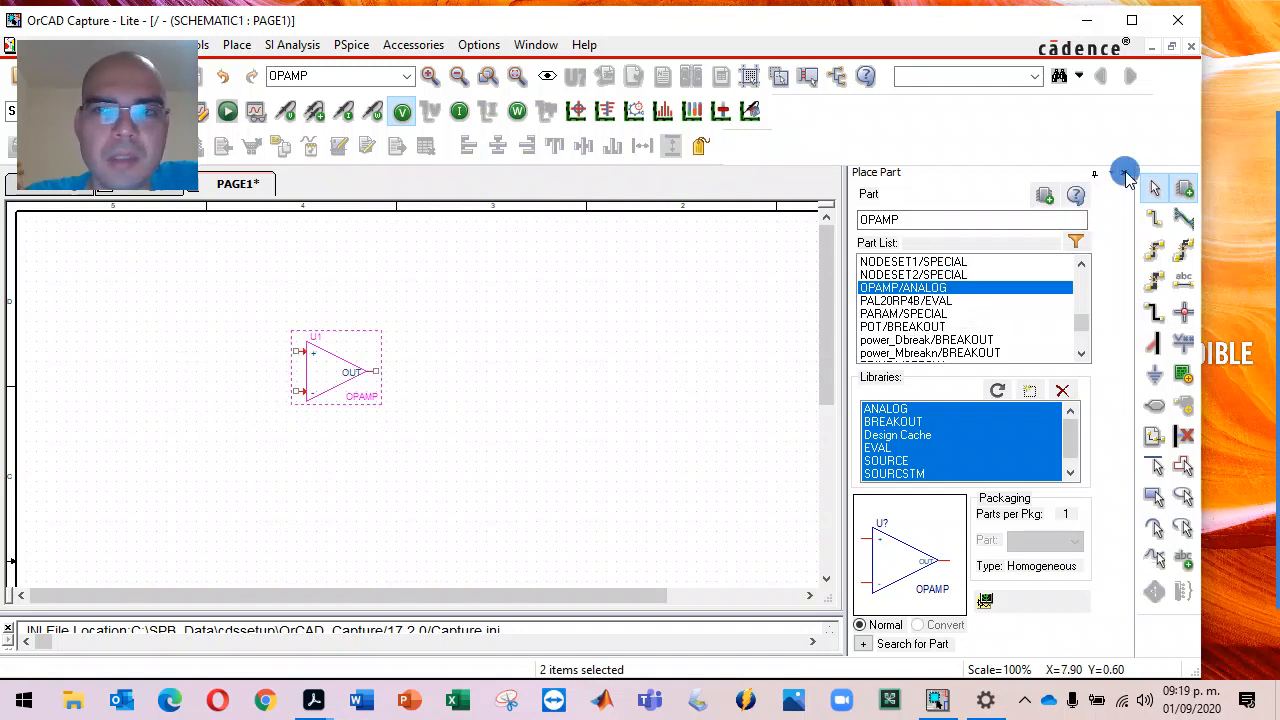
left_click(1124, 173)
left_click(641, 410)
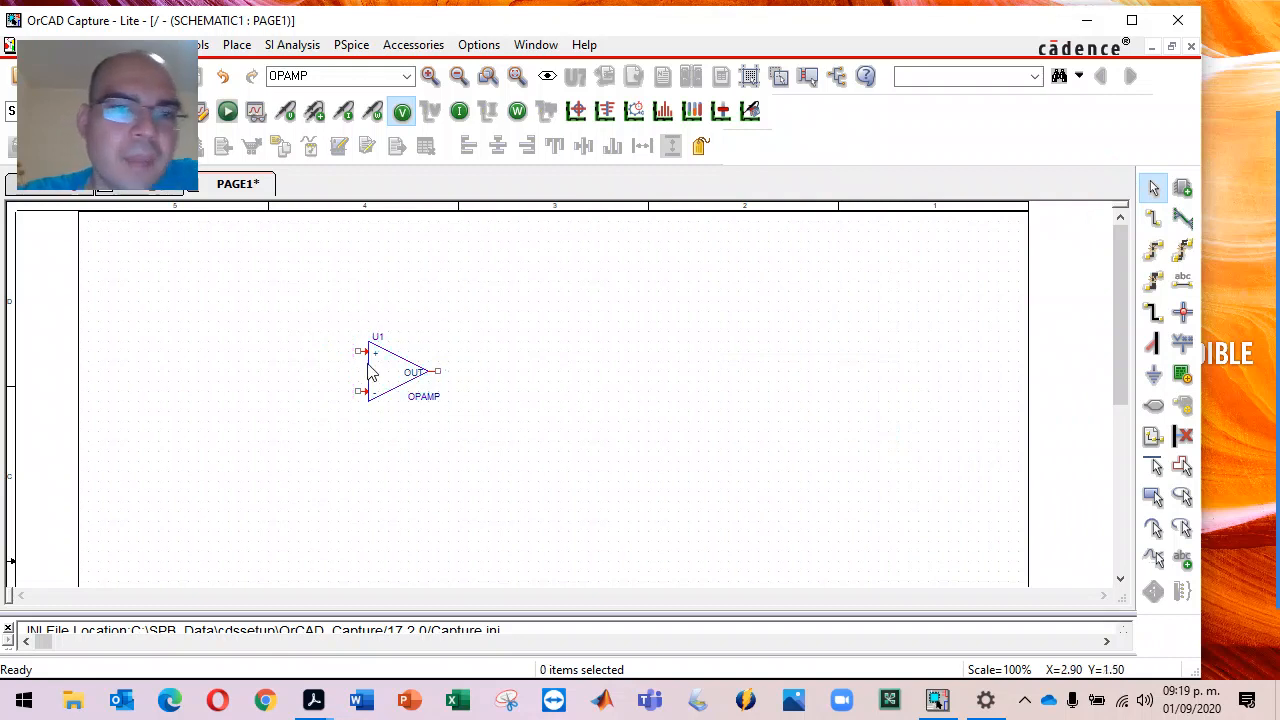
- Try mirroring the op-amp horizontally and restore its original orientation
key("i")
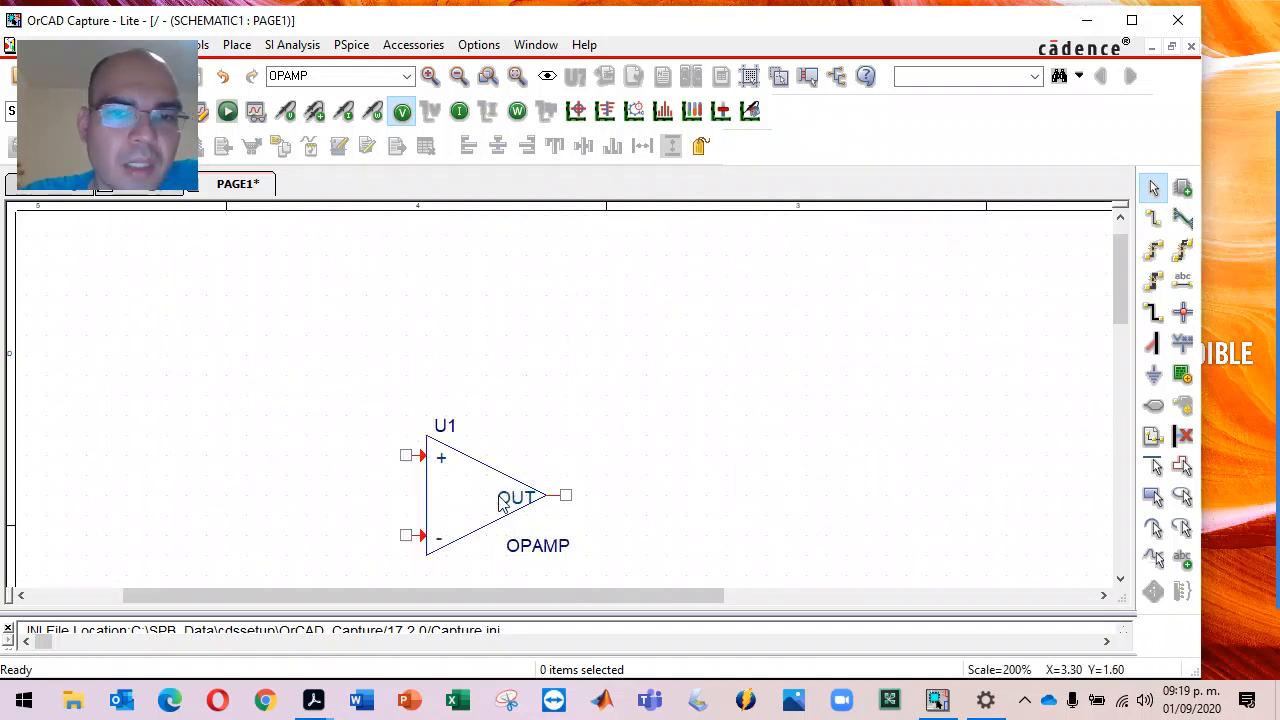
mouse_move(1127, 297)
left_mouse_down()
mouse_move(1120, 334)
mouse_move(1122, 320)
left_mouse_up()
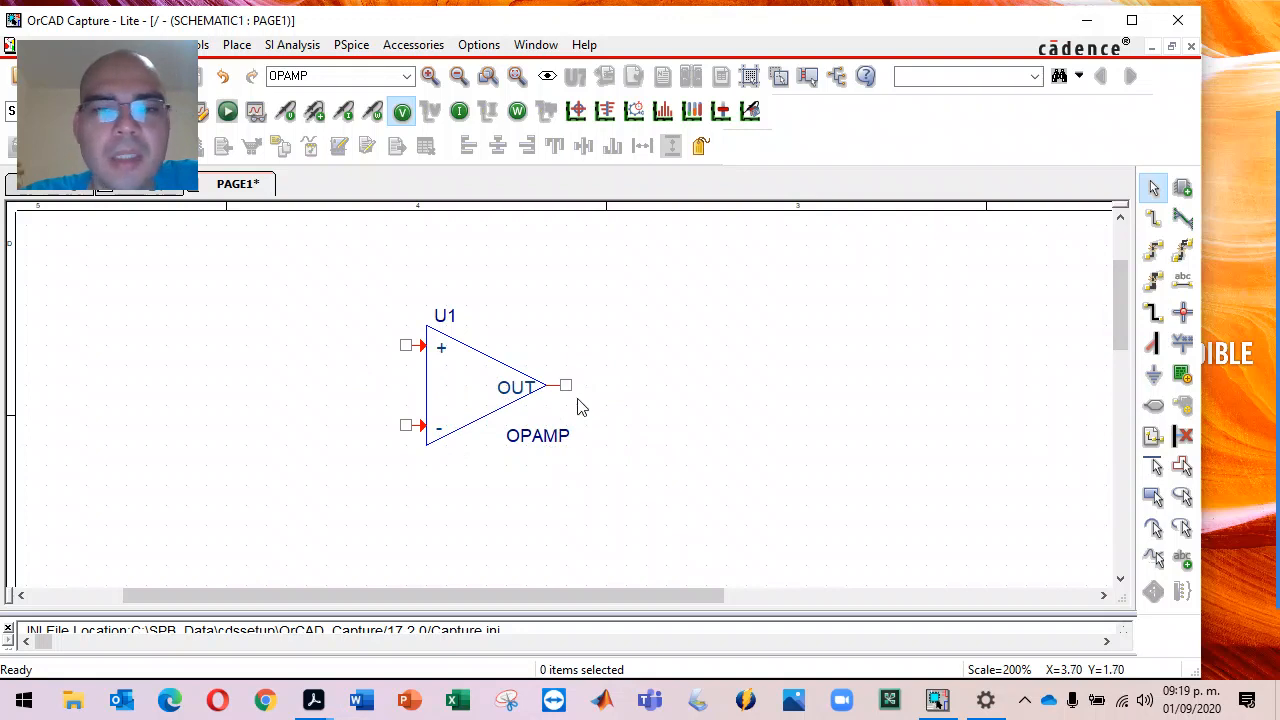
right_click(453, 384)
left_click(446, 385)
right_click(444, 386)
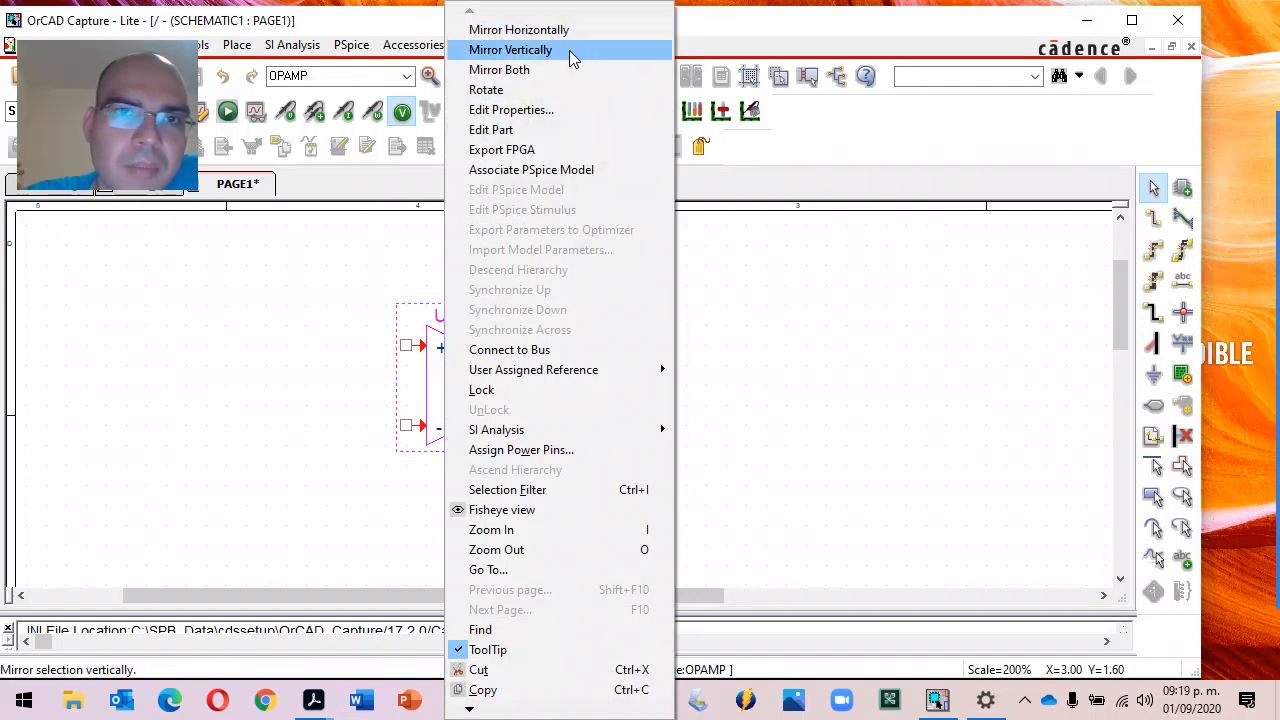
left_click(571, 32)
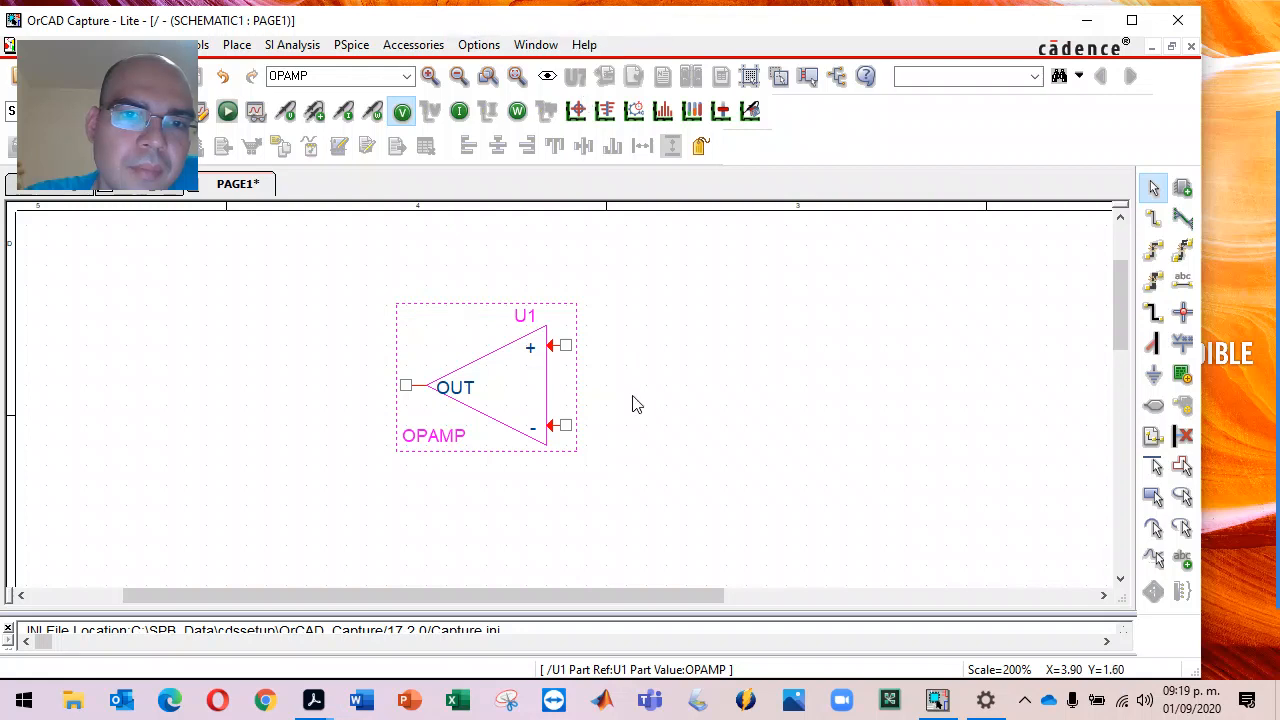
right_click(515, 408)
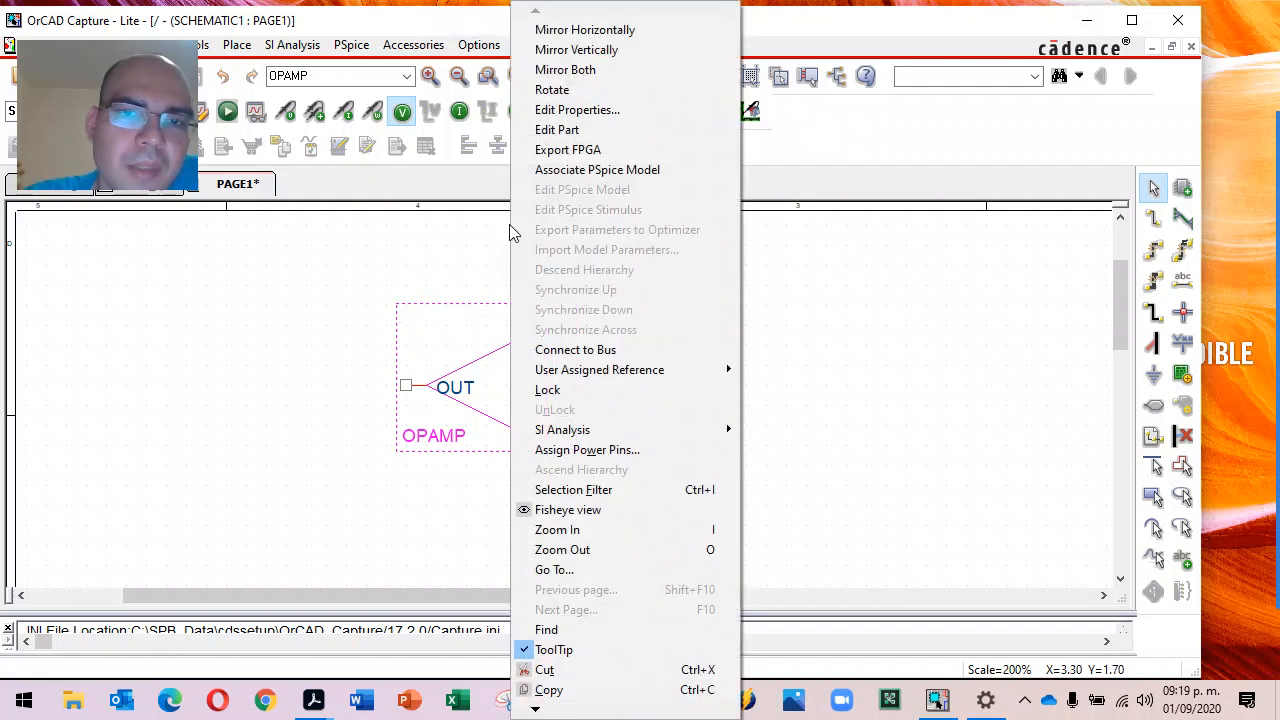
left_click(606, 32)
- Mirror the op-amp vertically so its inverting input is above the non-inverting input, and deselect it
right_click(474, 378)
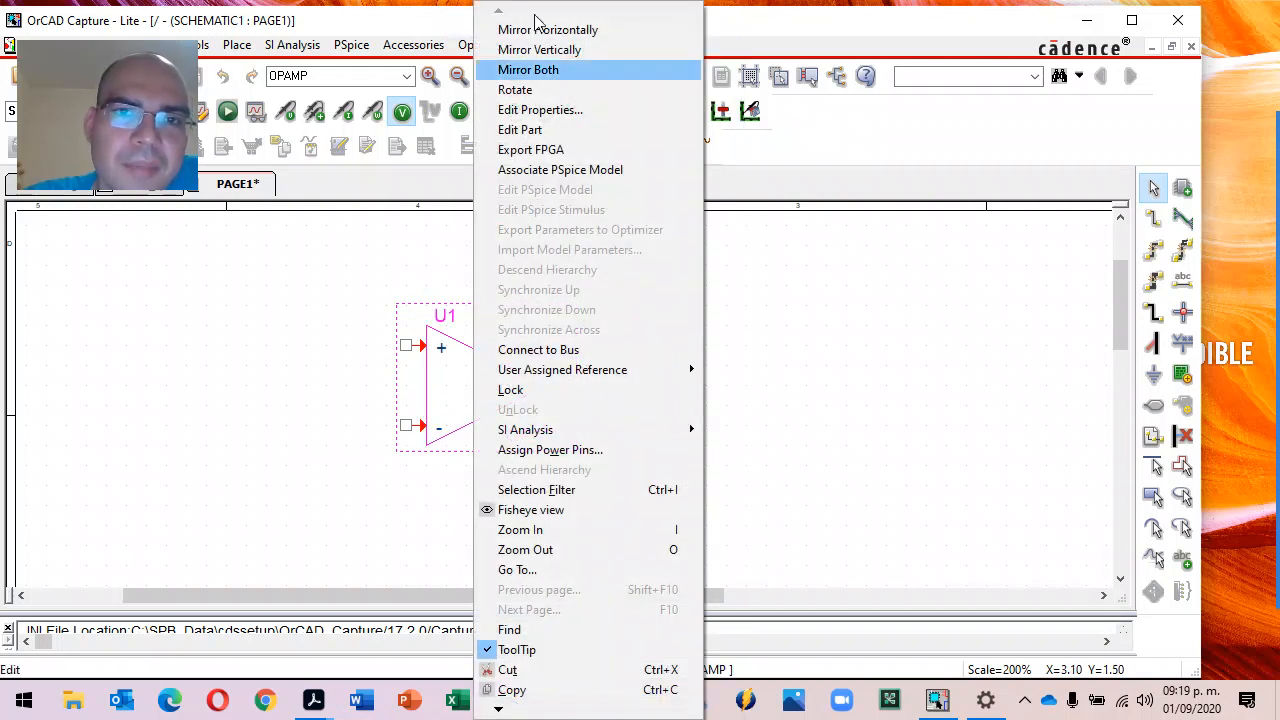
left_click(550, 50)
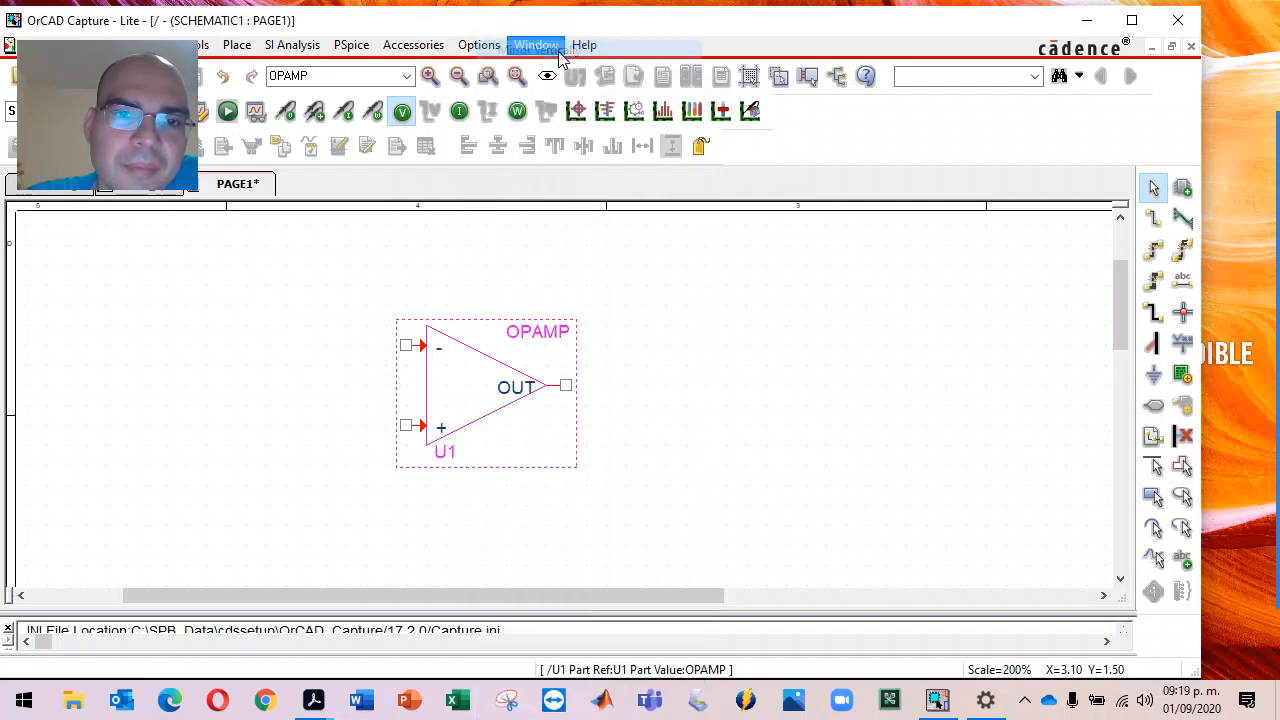
left_click(687, 511)
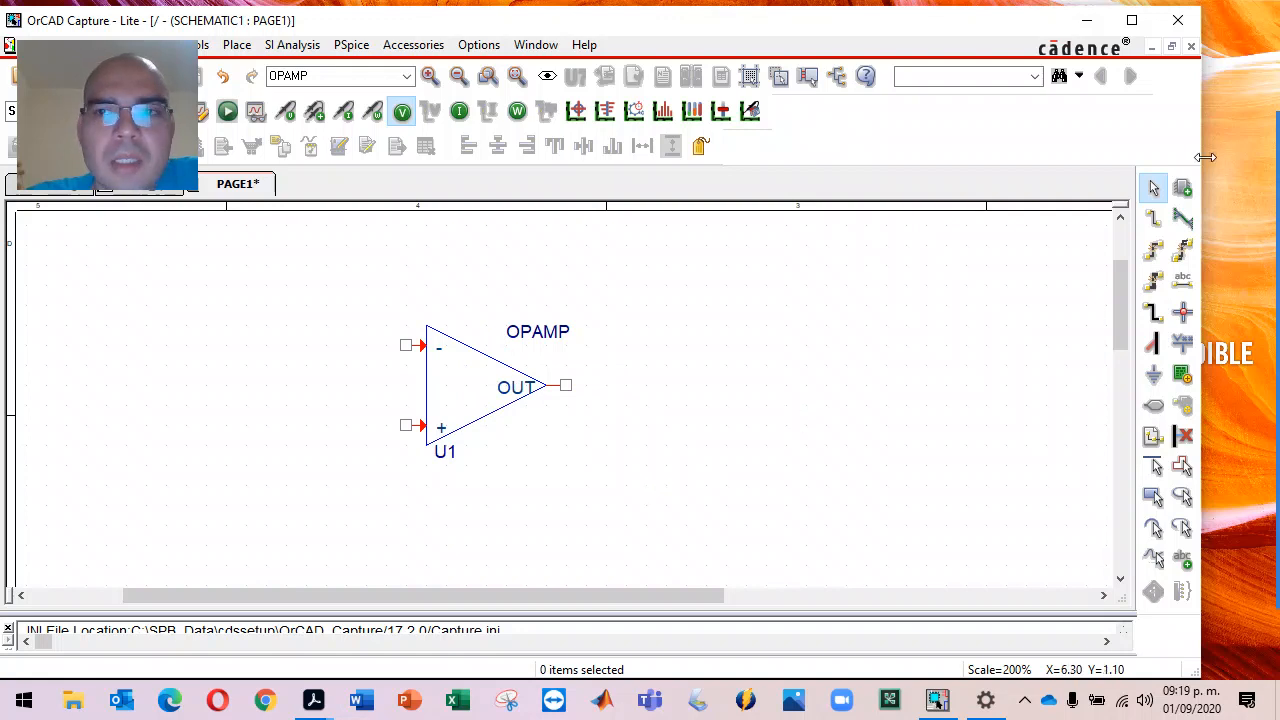
- Place a VDC voltage source from the SOURCE library beside the op-amp's inputs
left_click(1182, 188)
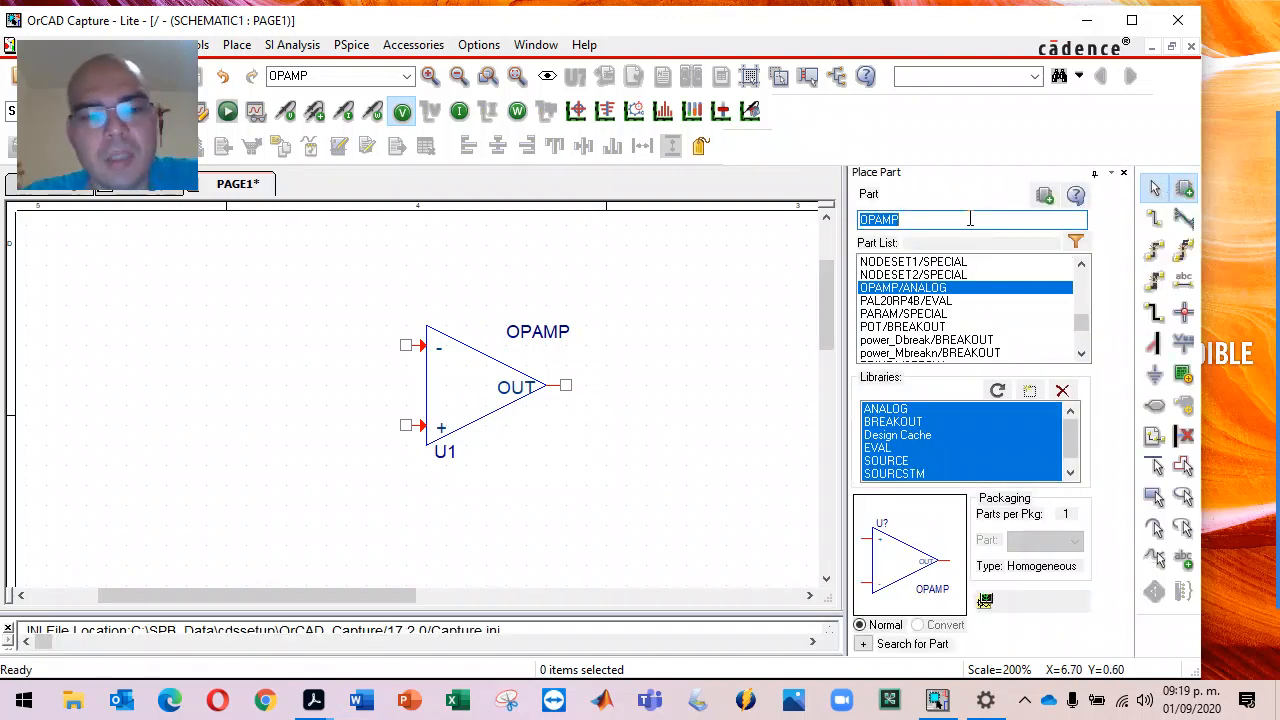
type("vdc")
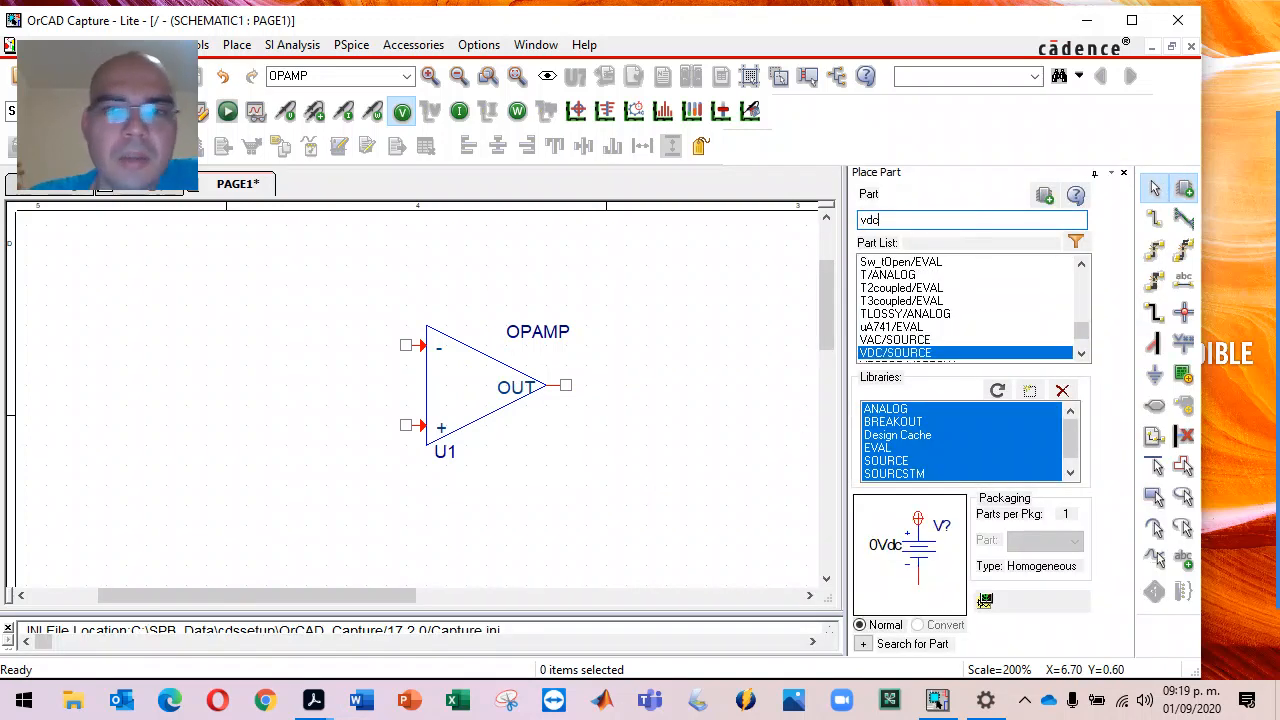
key("Return")
left_click(151, 368)
key("Escape")
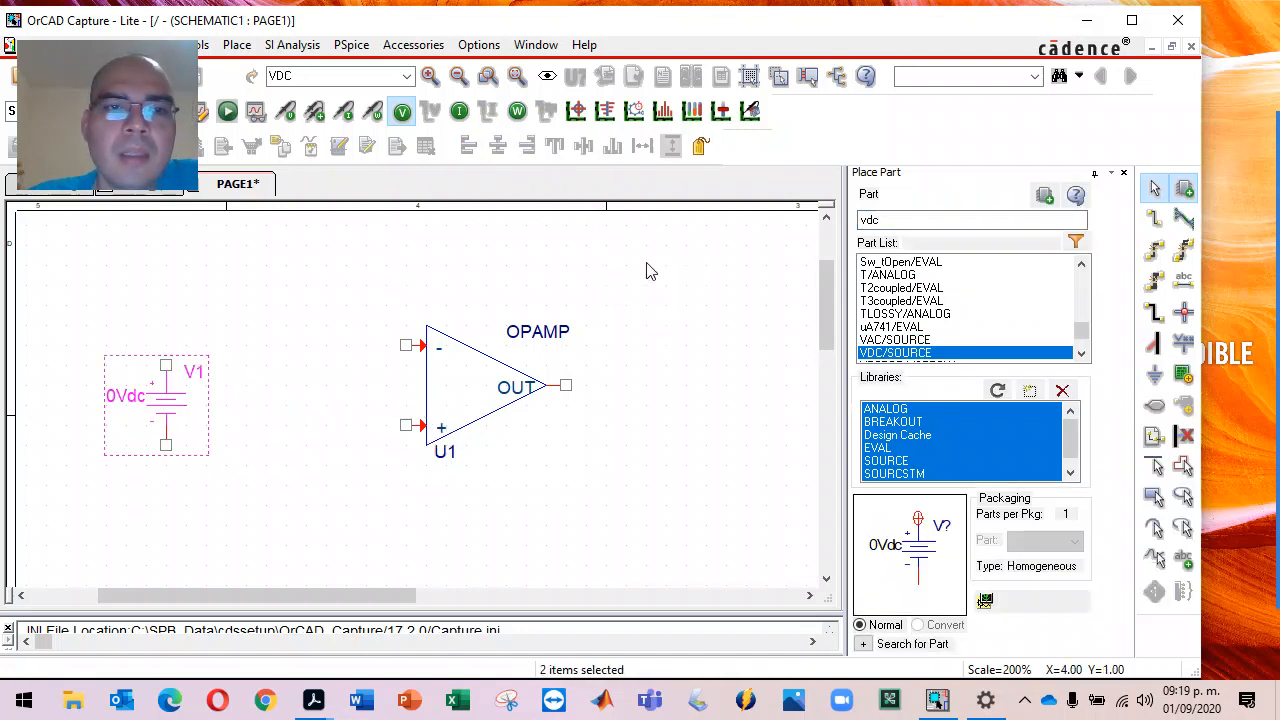
- Place two R resistors from the ANALOG library, one between the source and the op-amp and one above the op-amp, and finish part placement
key("p")
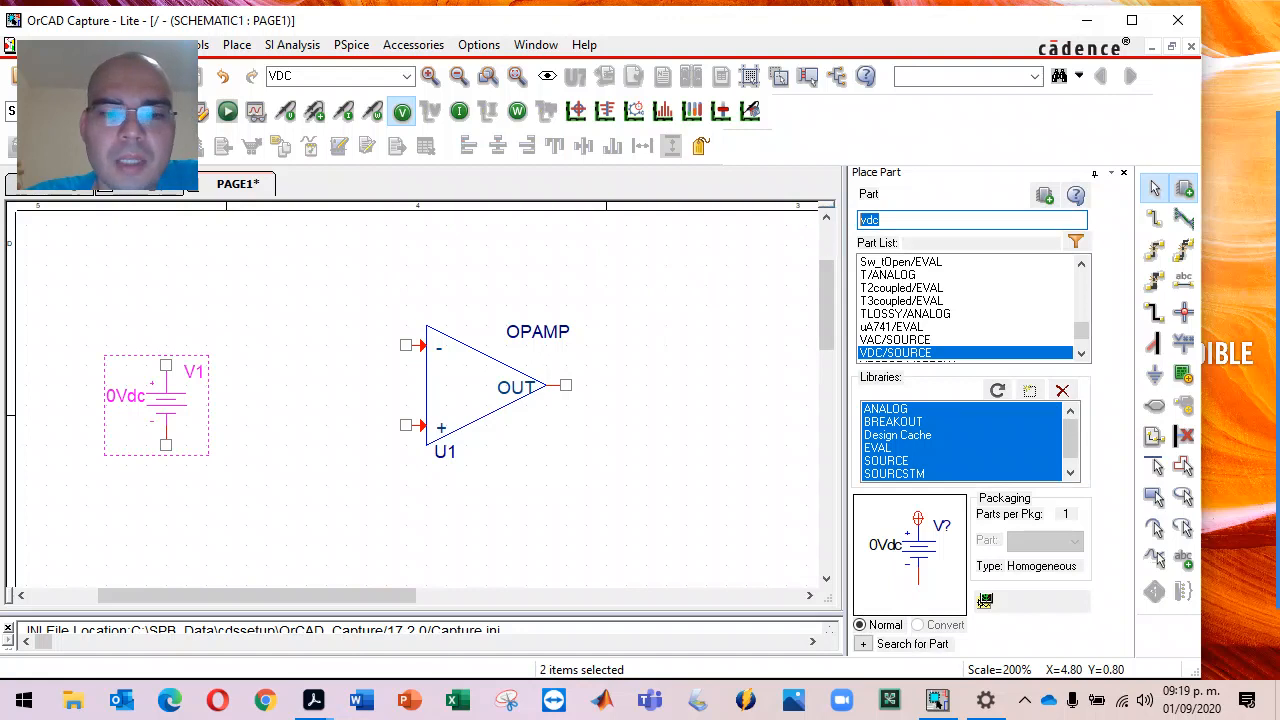
type("r")
double_click(874, 263)
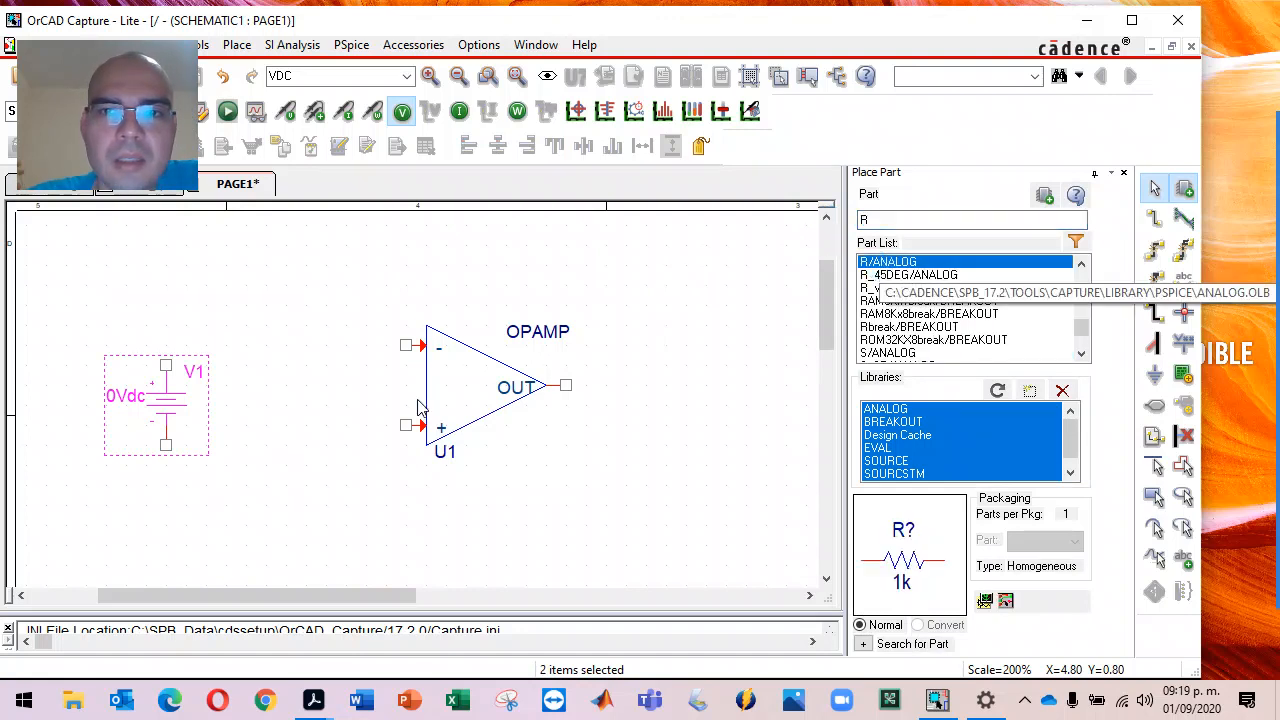
left_click(270, 353)
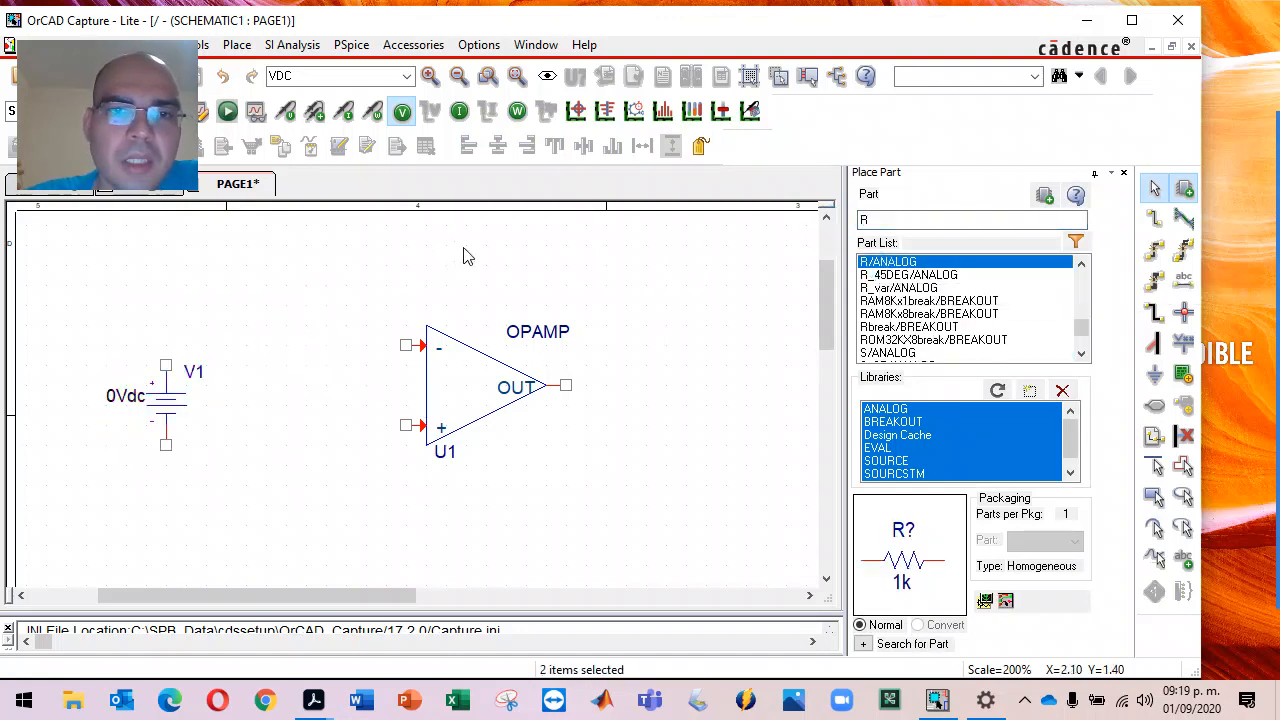
left_click(482, 255)
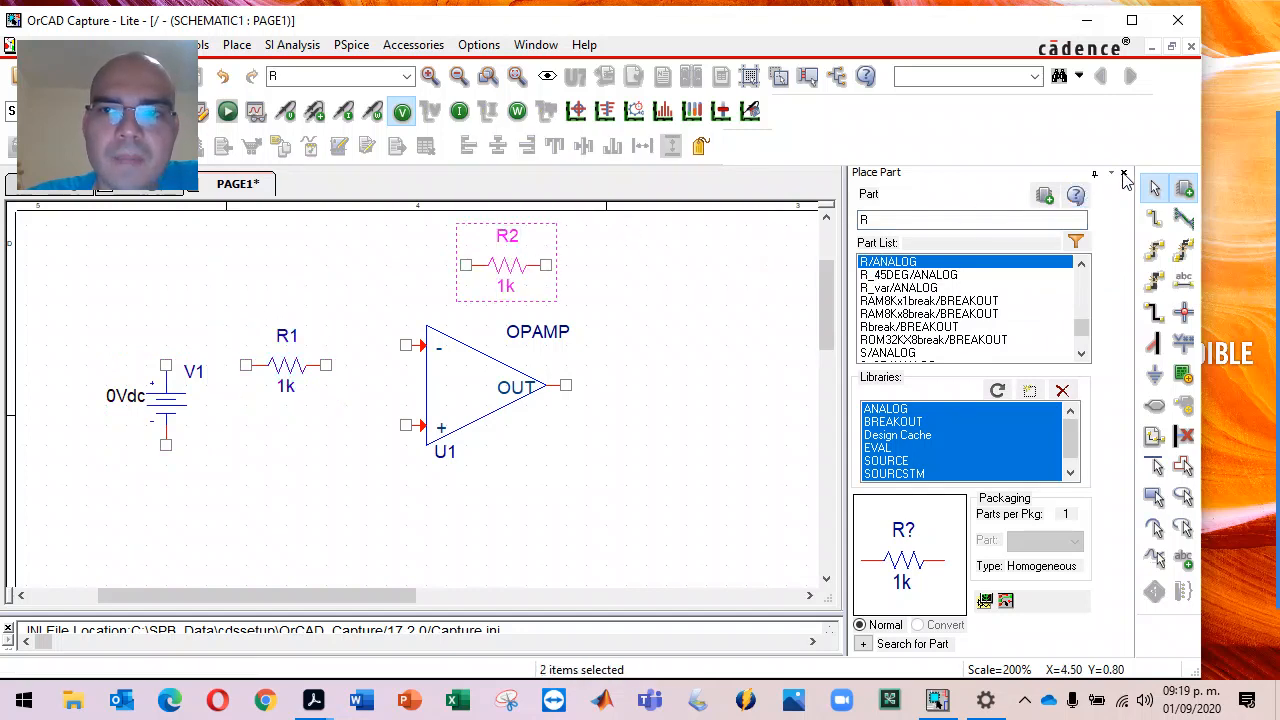
left_click(1123, 175)
left_click(689, 408)
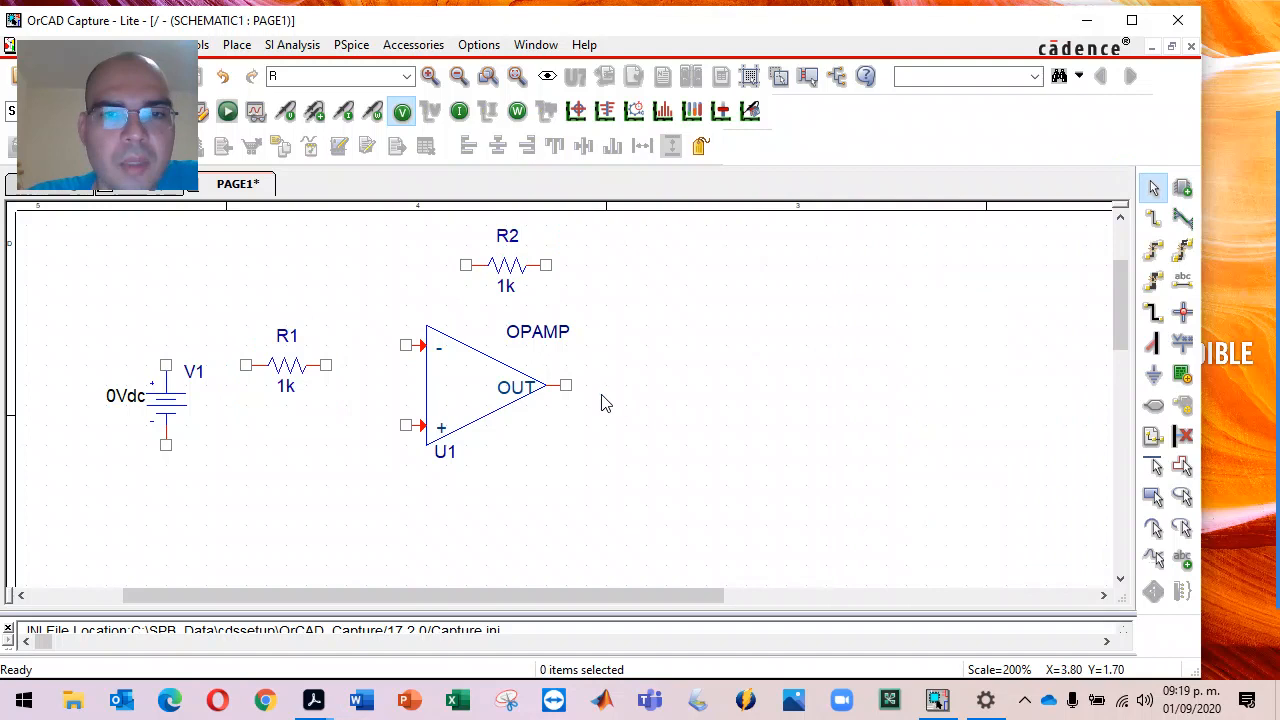
- Wire the op-amp output to one end of R2 and R2's other end to the inverting input, closing the feedback loop
key("w")
left_click(574, 385)
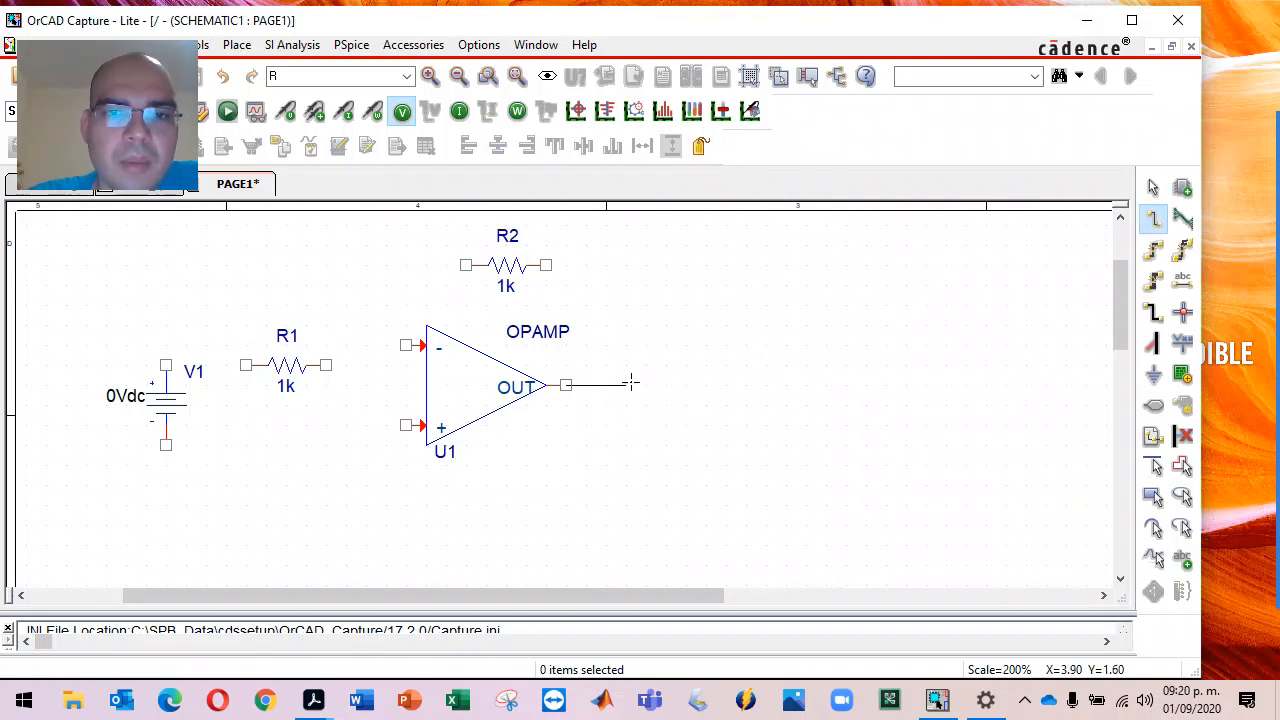
left_click(628, 266)
left_click(546, 265)
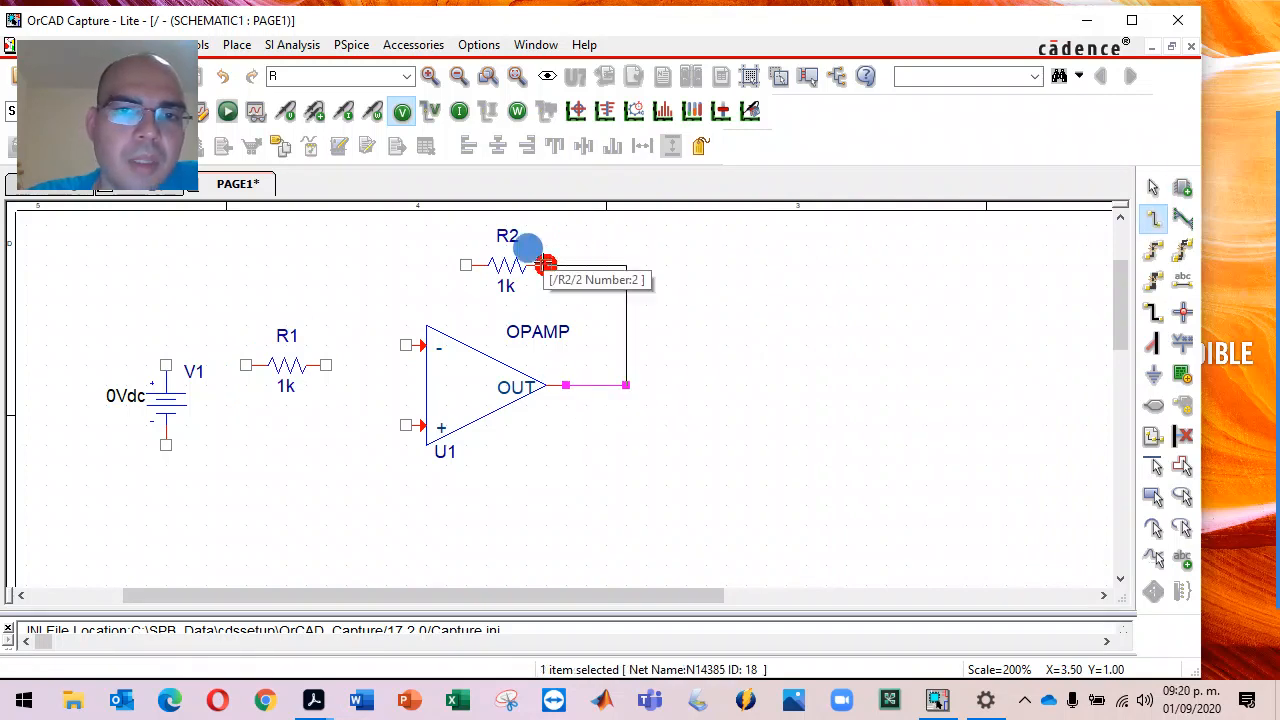
left_click(466, 265)
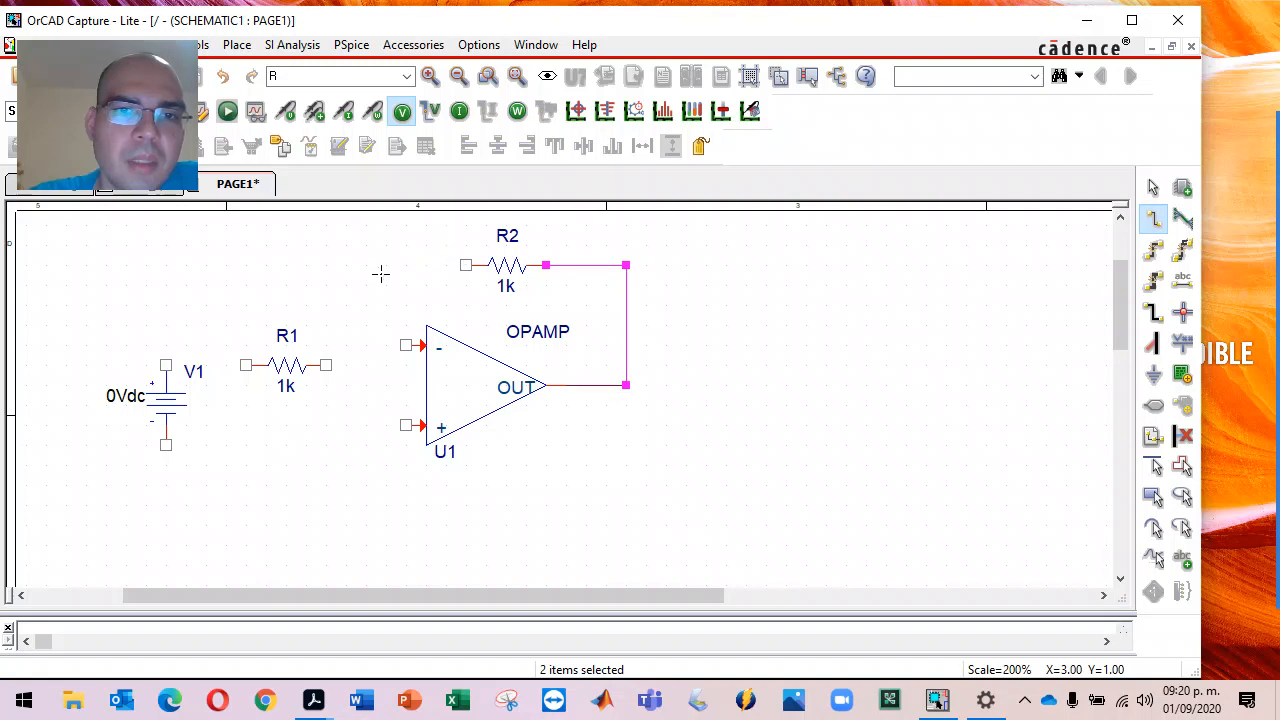
left_click(368, 343)
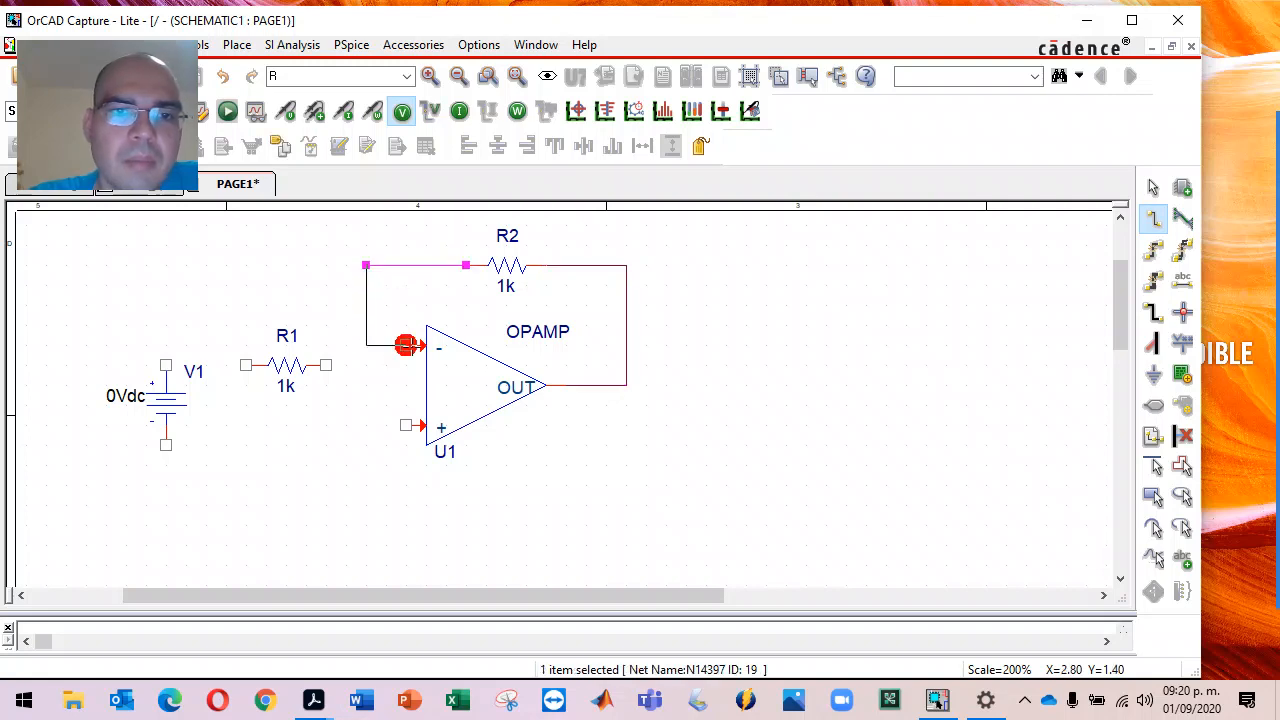
left_click(402, 343)
key("Escape")
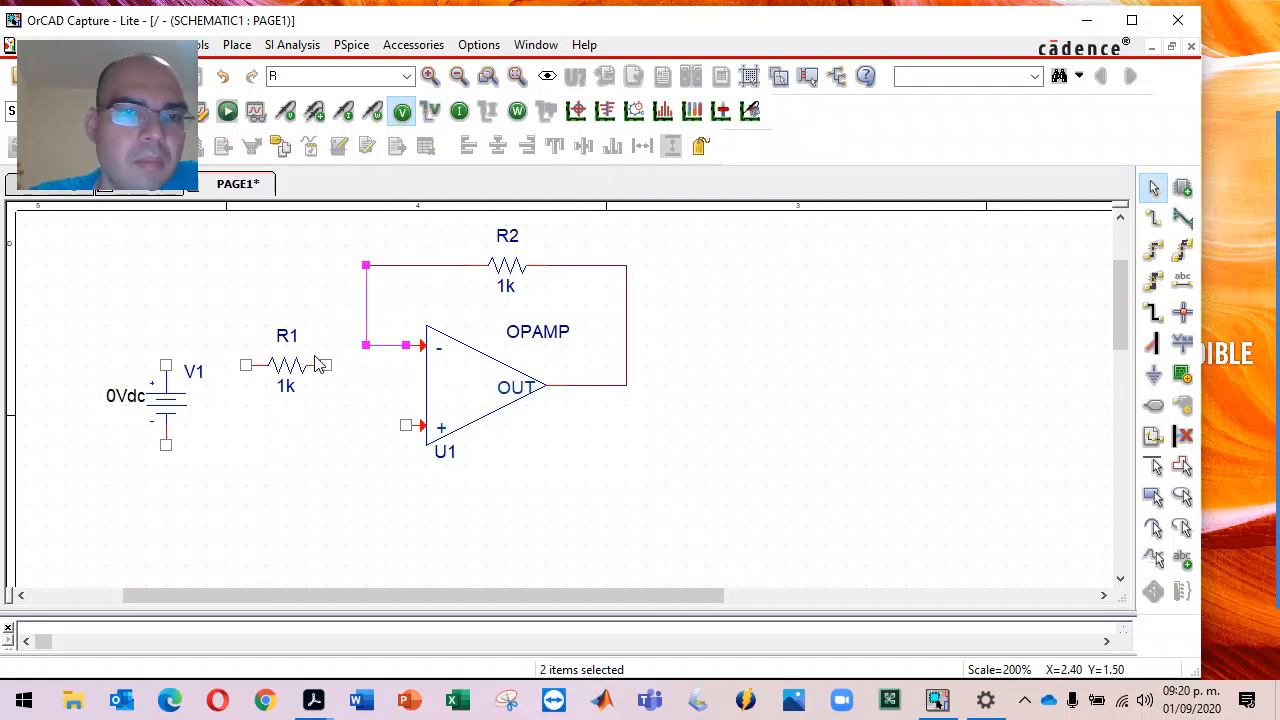
- Align R1 with the inverting input and wire it between the feedback node and V1's positive terminal
left_click_drag(288, 365, 268, 345)
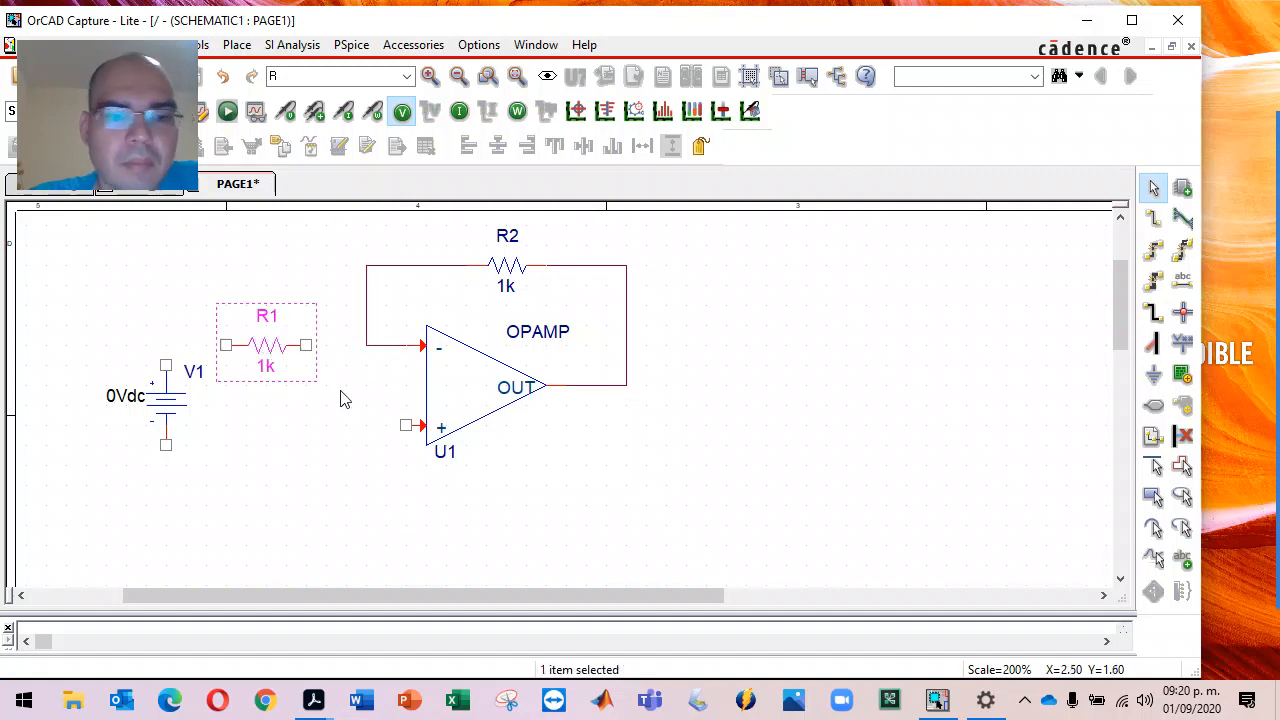
key("w")
left_click(306, 346)
left_click(366, 346)
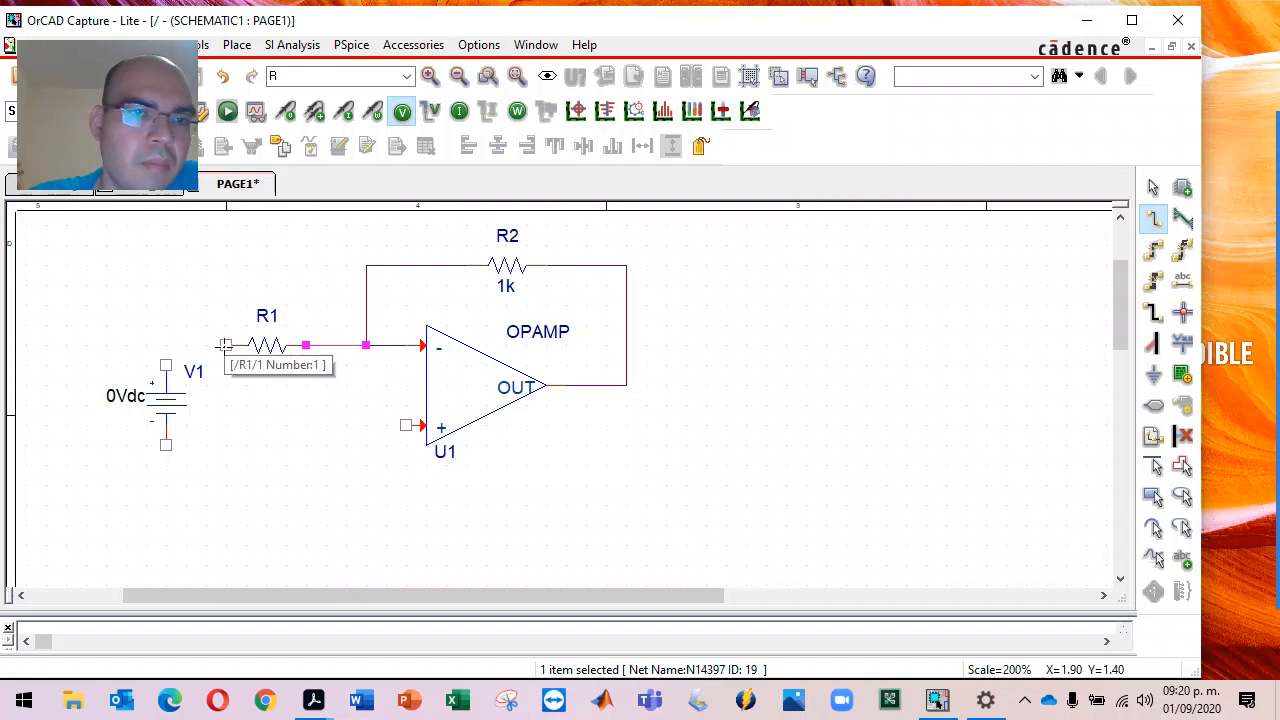
left_click(165, 364)
left_click(226, 345)
key("Escape")
- Draw a short wire from the op-amp's non-inverting input outward and down, leaving its lower end open
key("w")
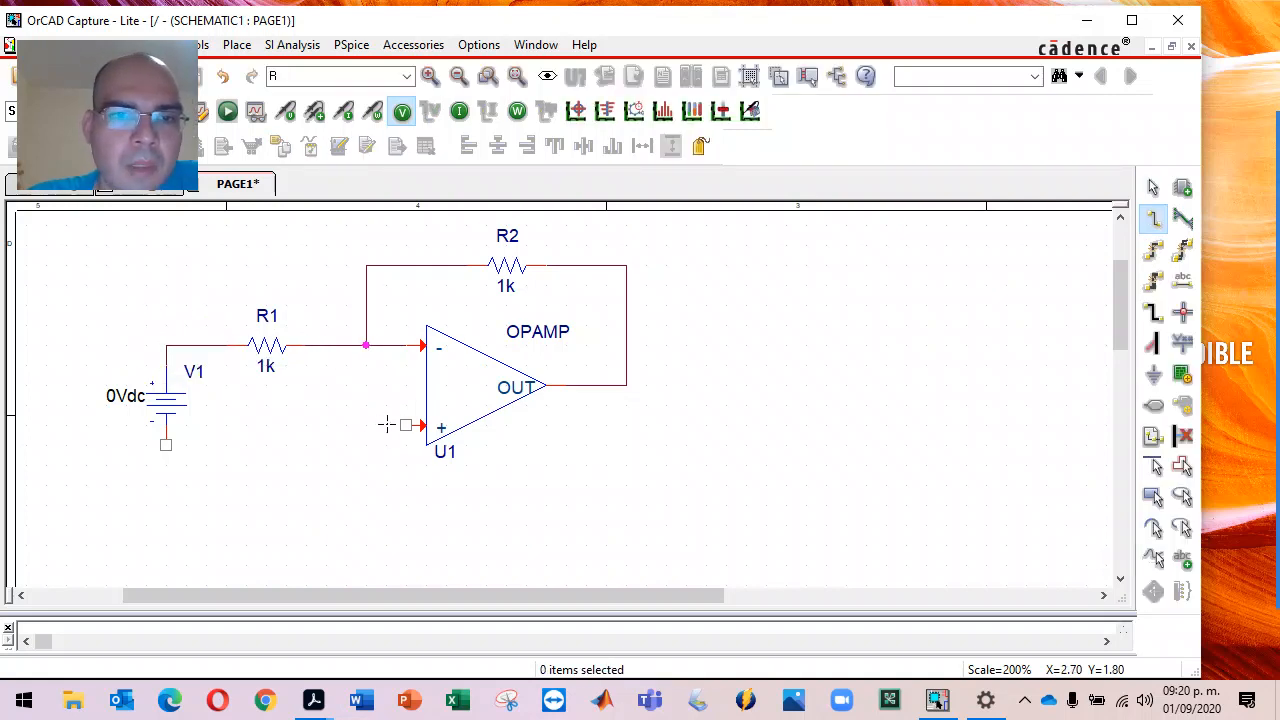
left_click_drag(388, 425, 367, 462)
left_click(367, 462)
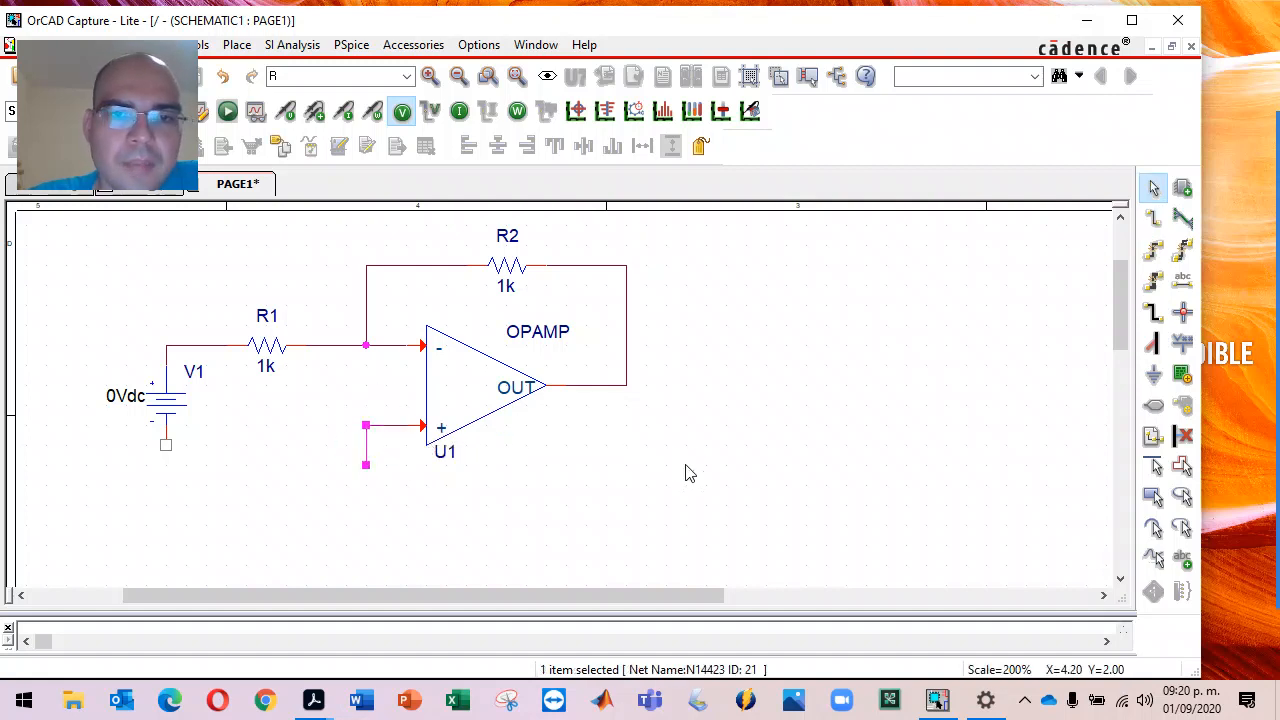
left_click(766, 377)
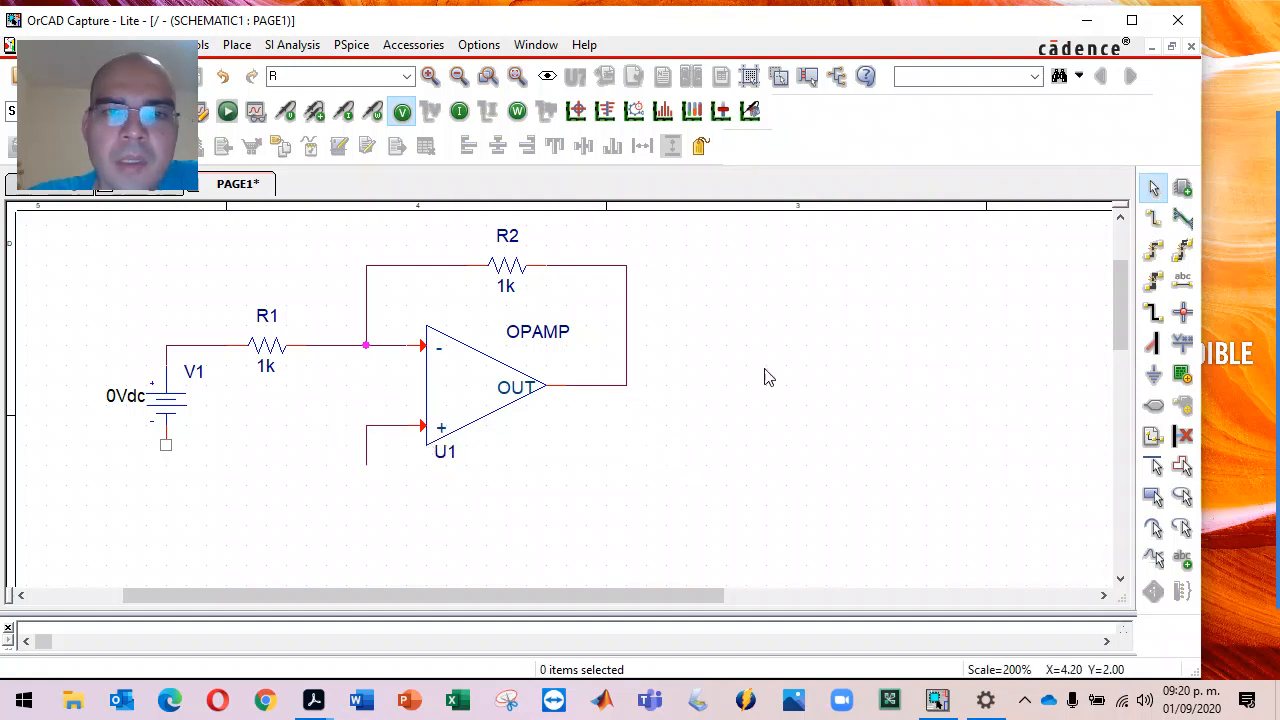
- Place 0/CAPSYM ground symbols on V1's negative terminal and on the open end of the non-inverting input wire
left_click(1154, 378)
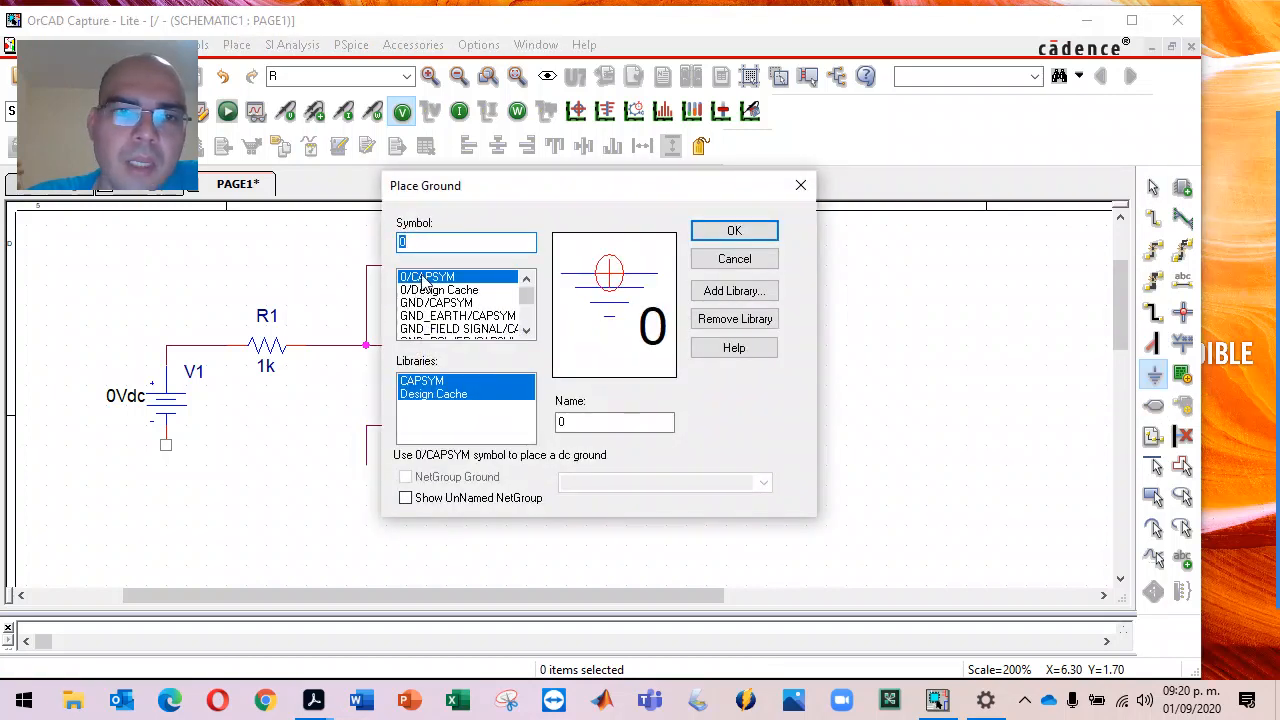
left_click(760, 230)
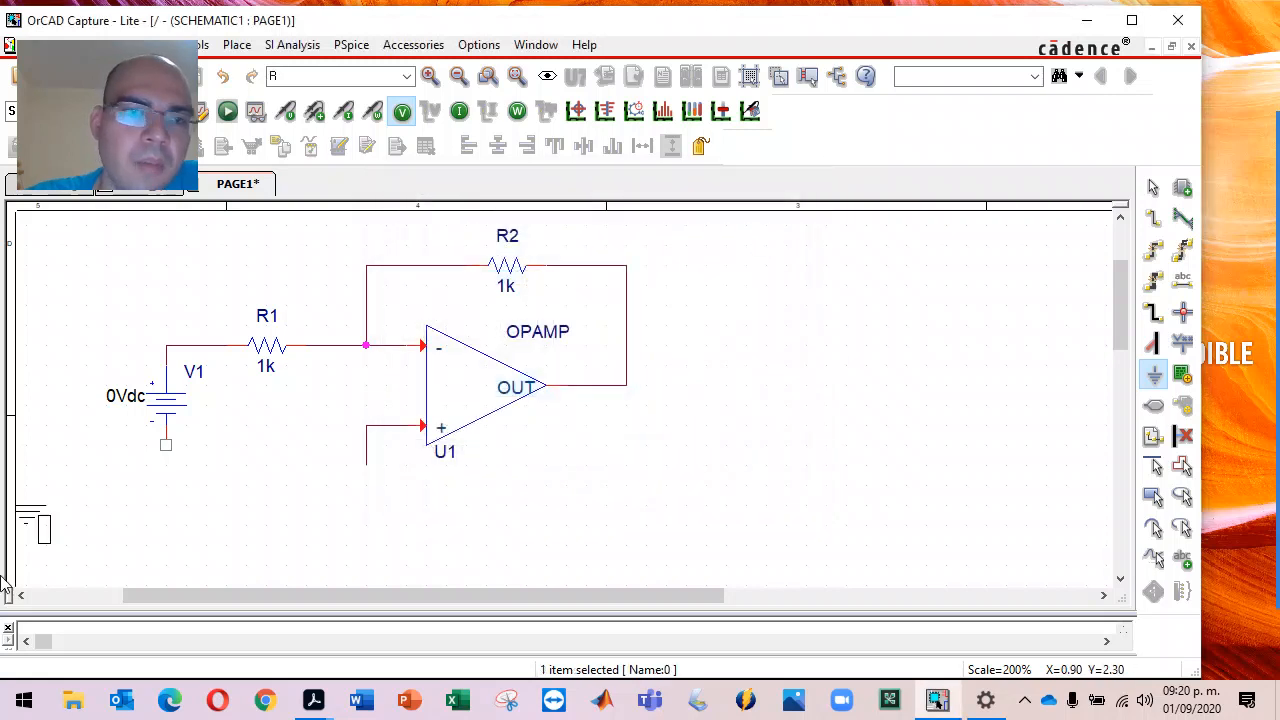
left_click(160, 469)
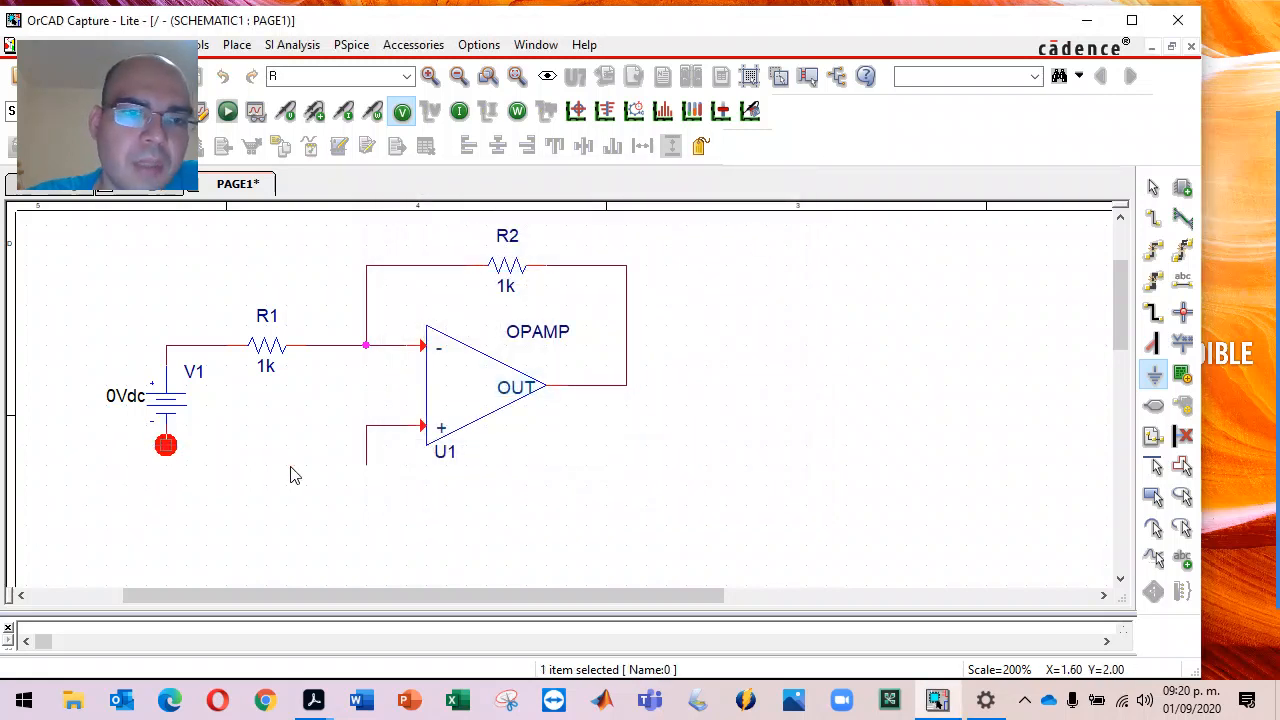
left_click(368, 480)
key("Escape")
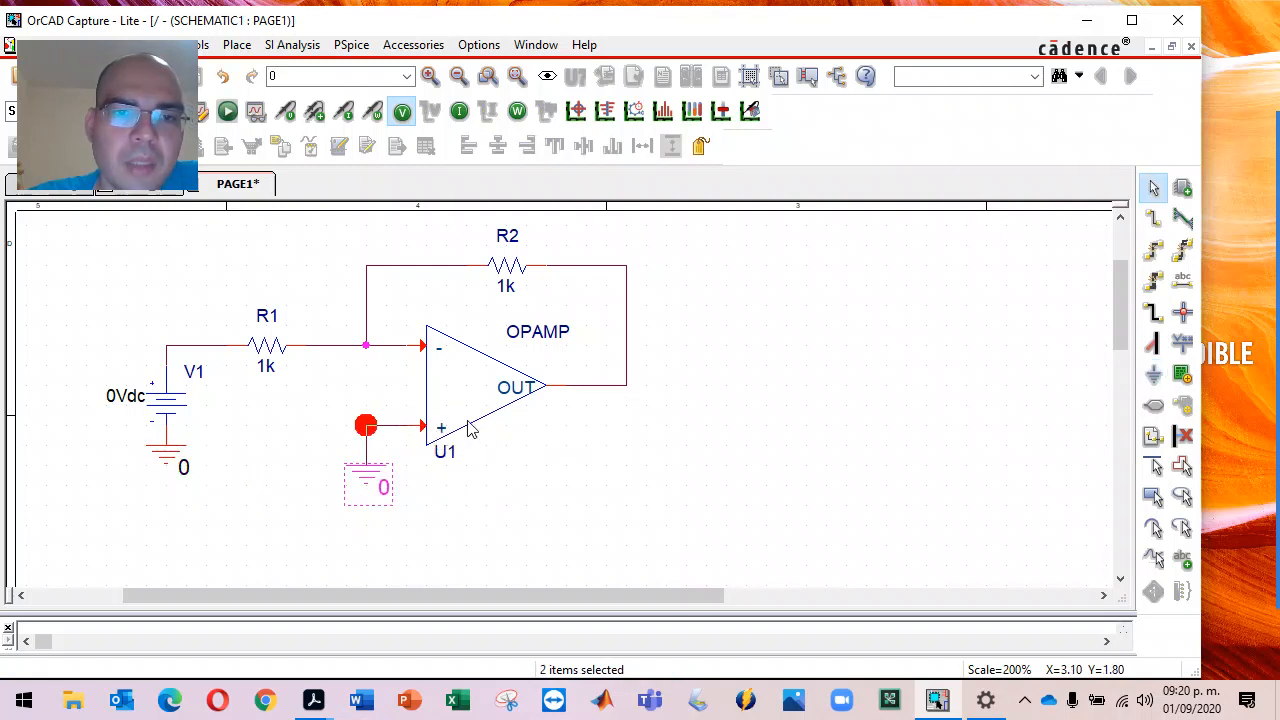
left_click(525, 497)
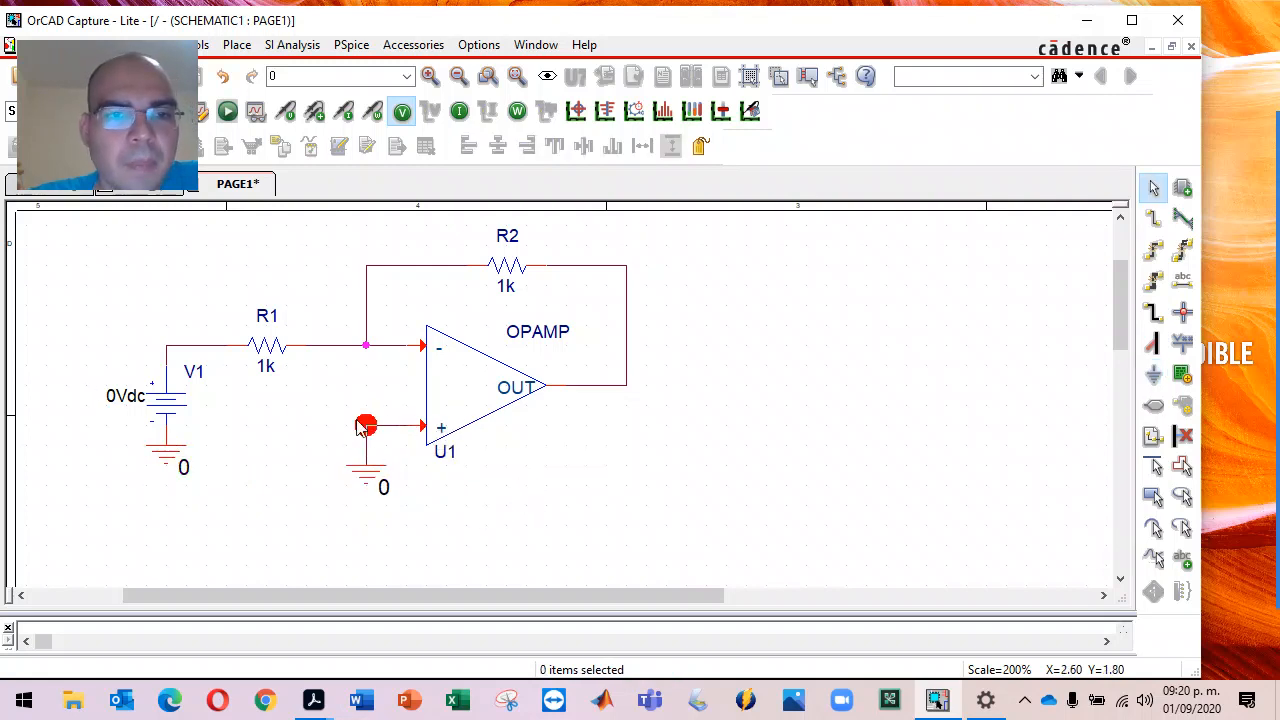
- Set the DC value of source V1 to 5v
double_click(126, 397)
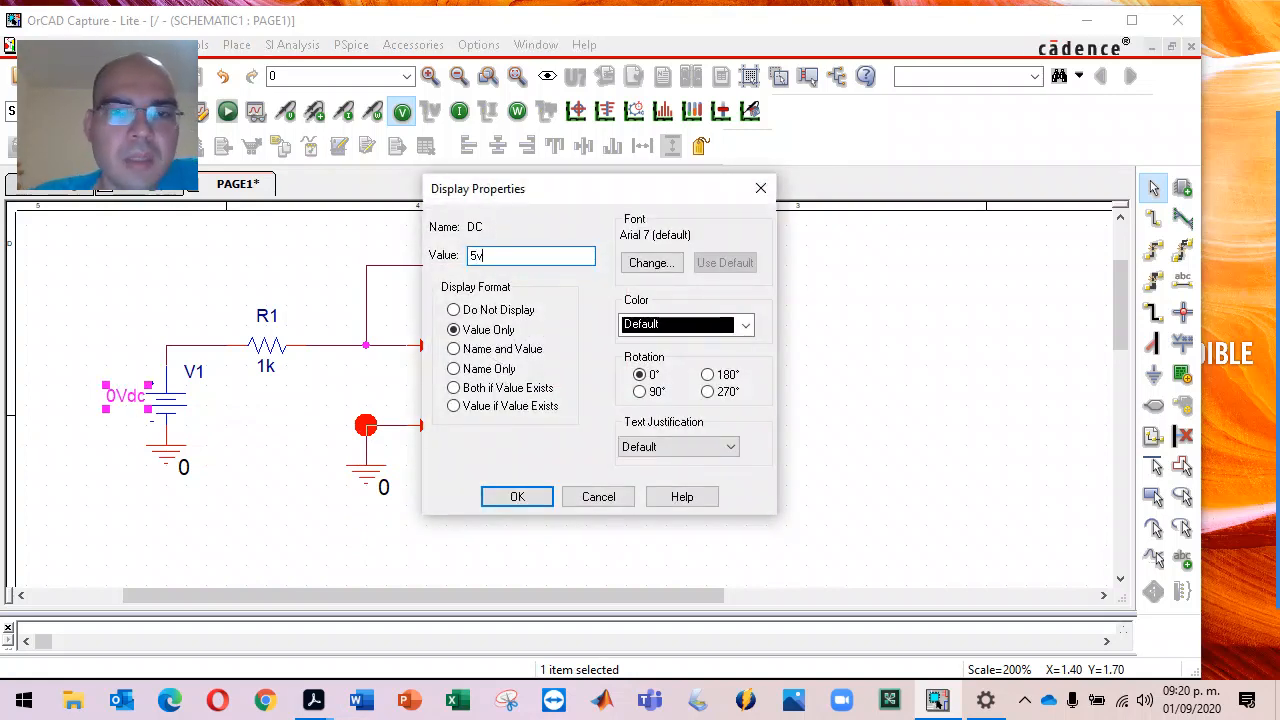
key("Return")
left_click(260, 459)
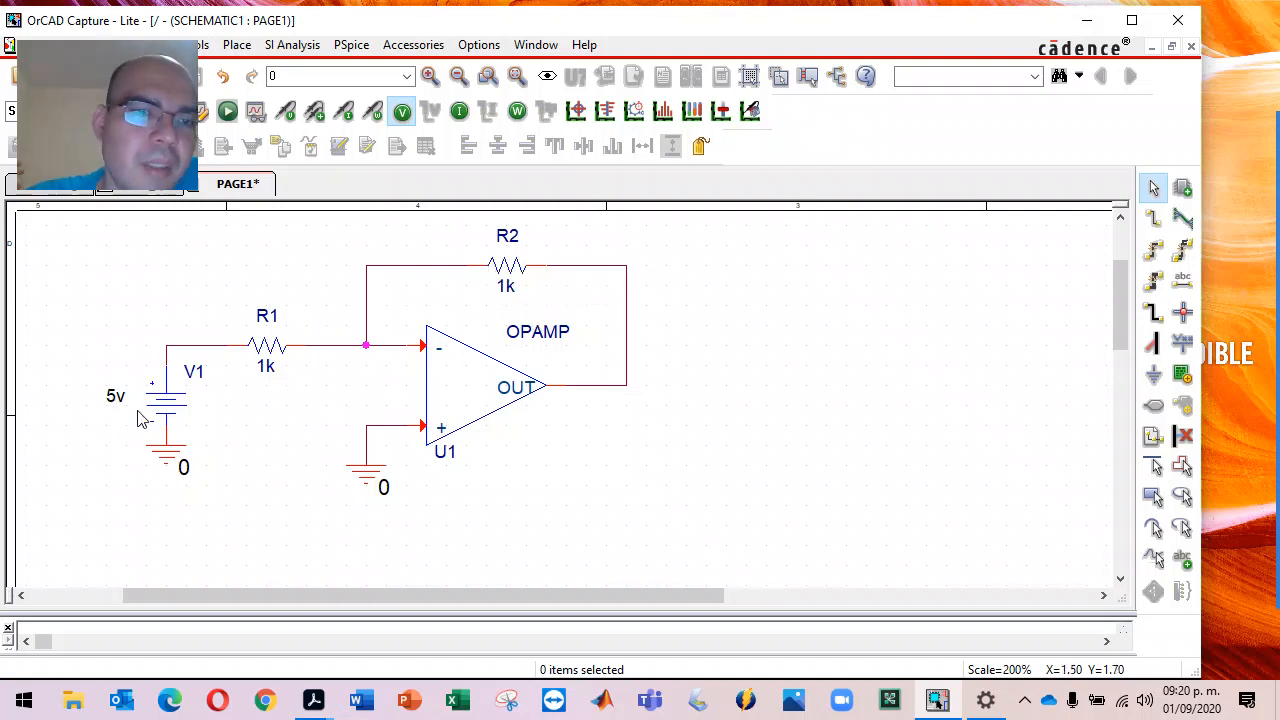
- Run the PSpice simulation and display the bias voltages on the schematic
left_click(229, 114)
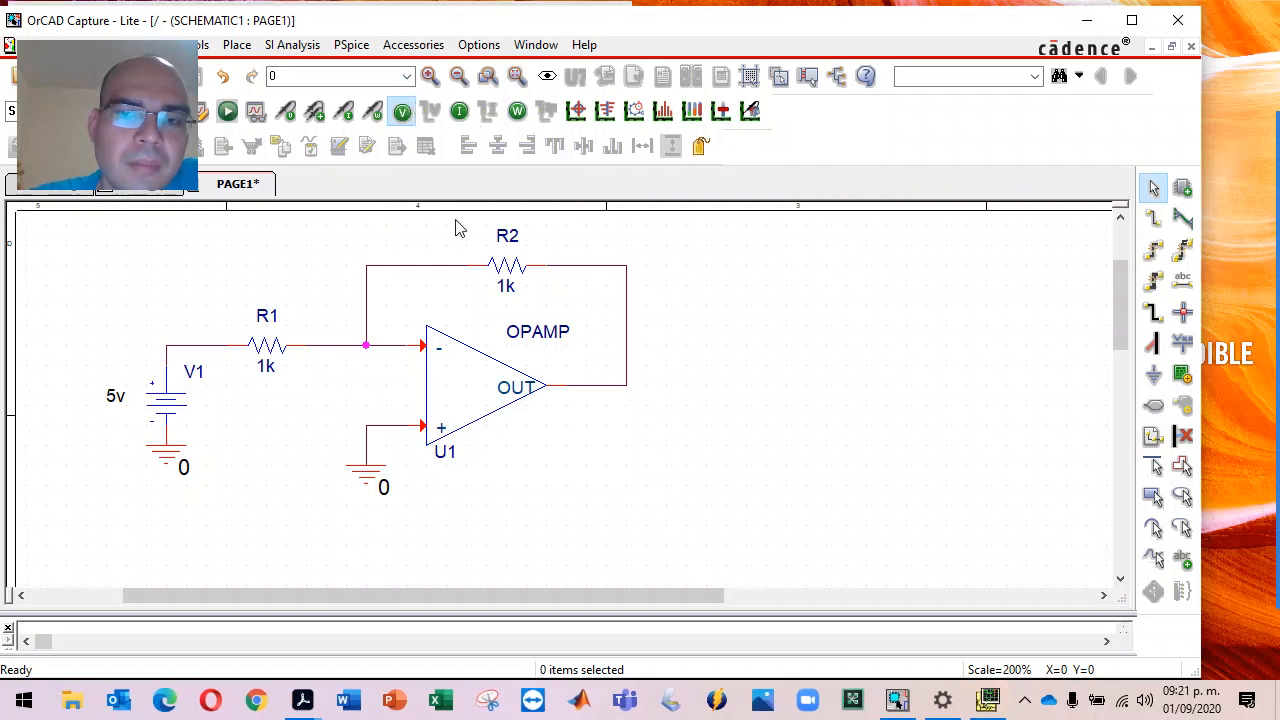
left_click(404, 113)
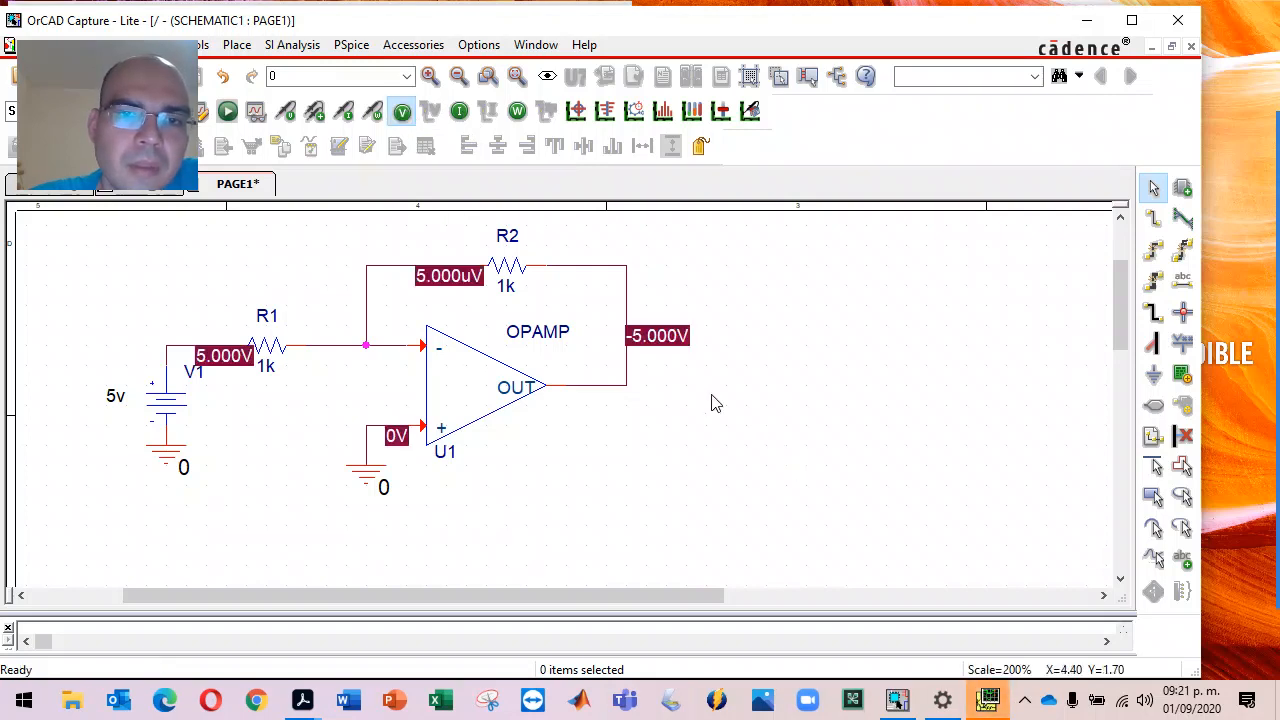
- Move the bias voltage labels clear of the parts and wires to read them, and hide the bias voltage display
left_click_drag(674, 345, 772, 385)
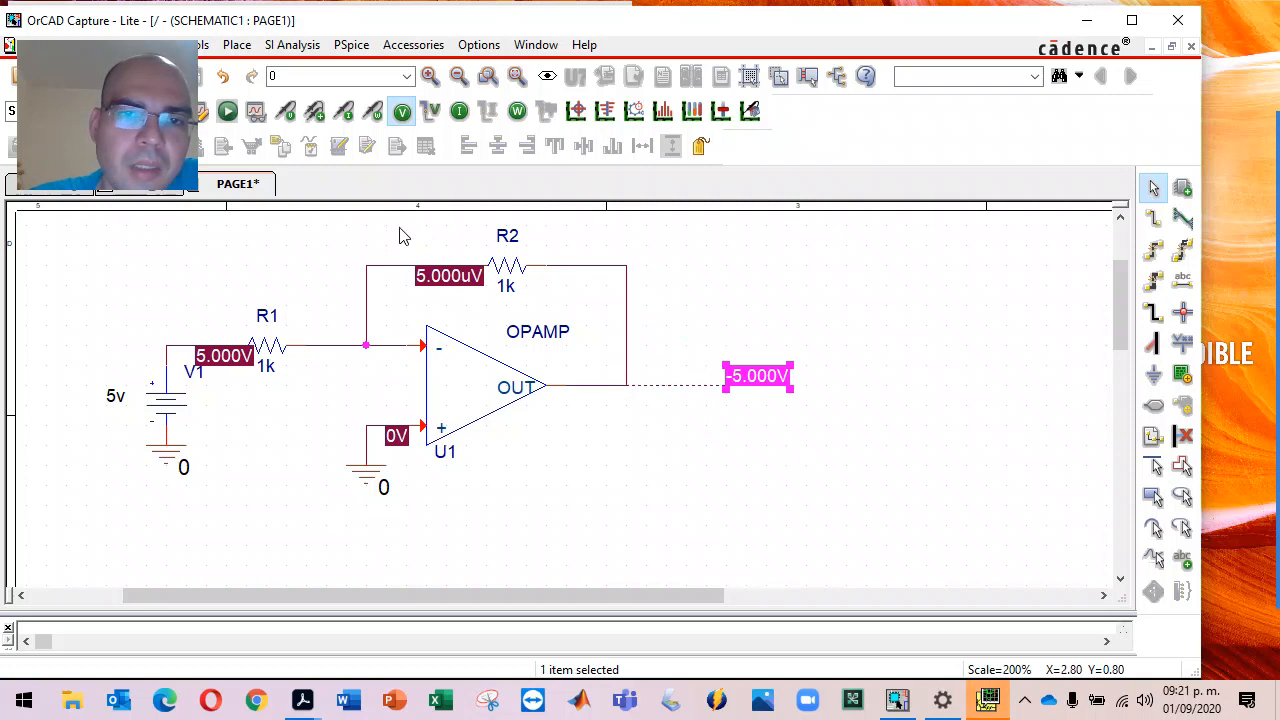
left_click_drag(433, 288, 306, 246)
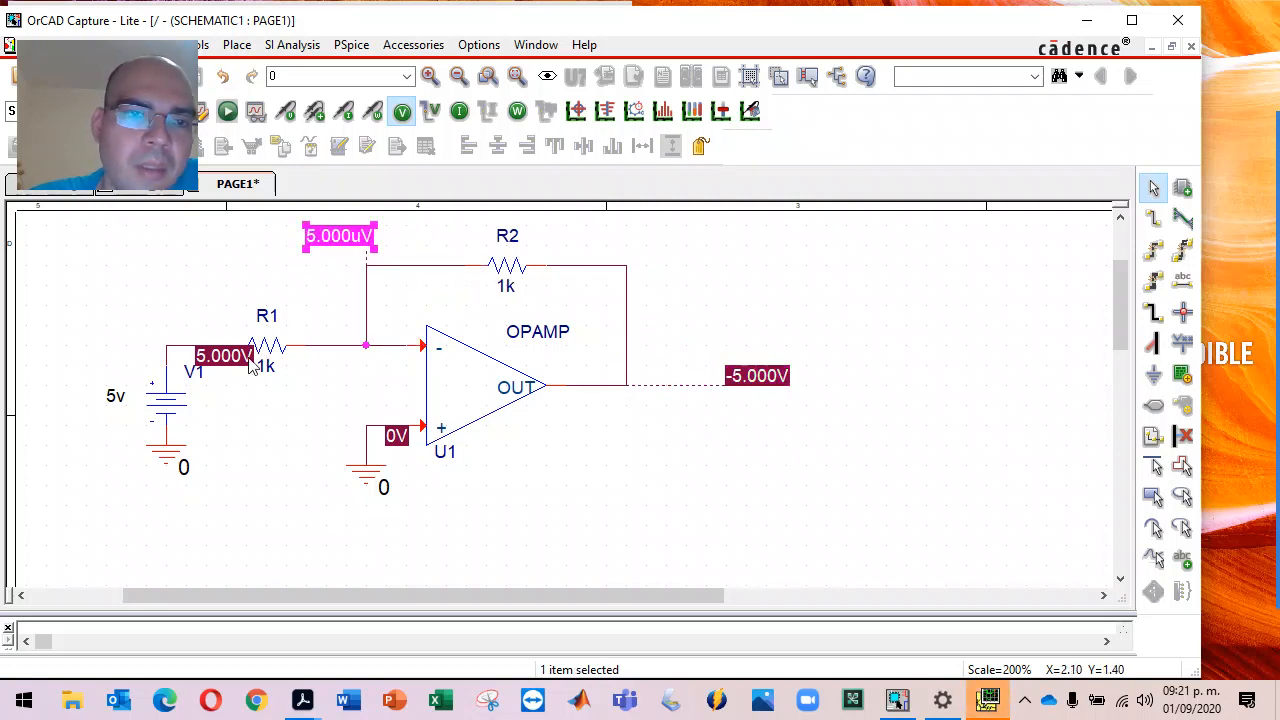
left_click_drag(230, 372, 280, 452)
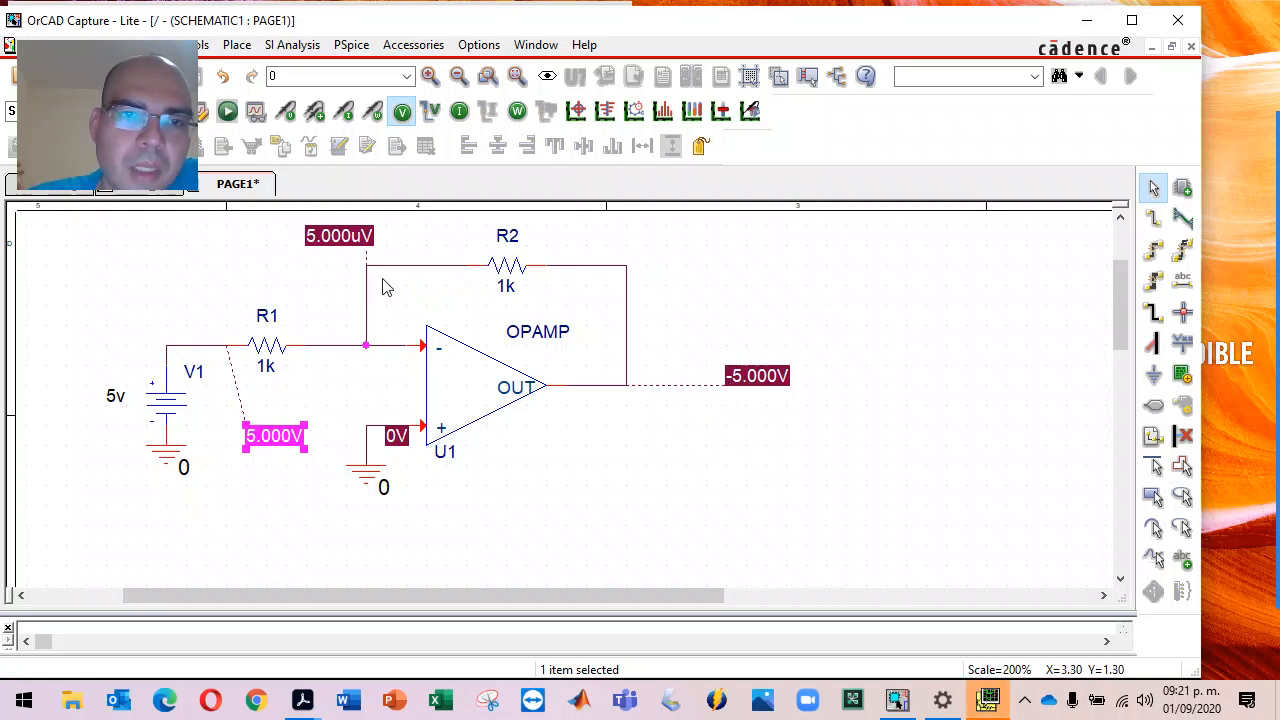
left_click_drag(330, 234, 290, 254)
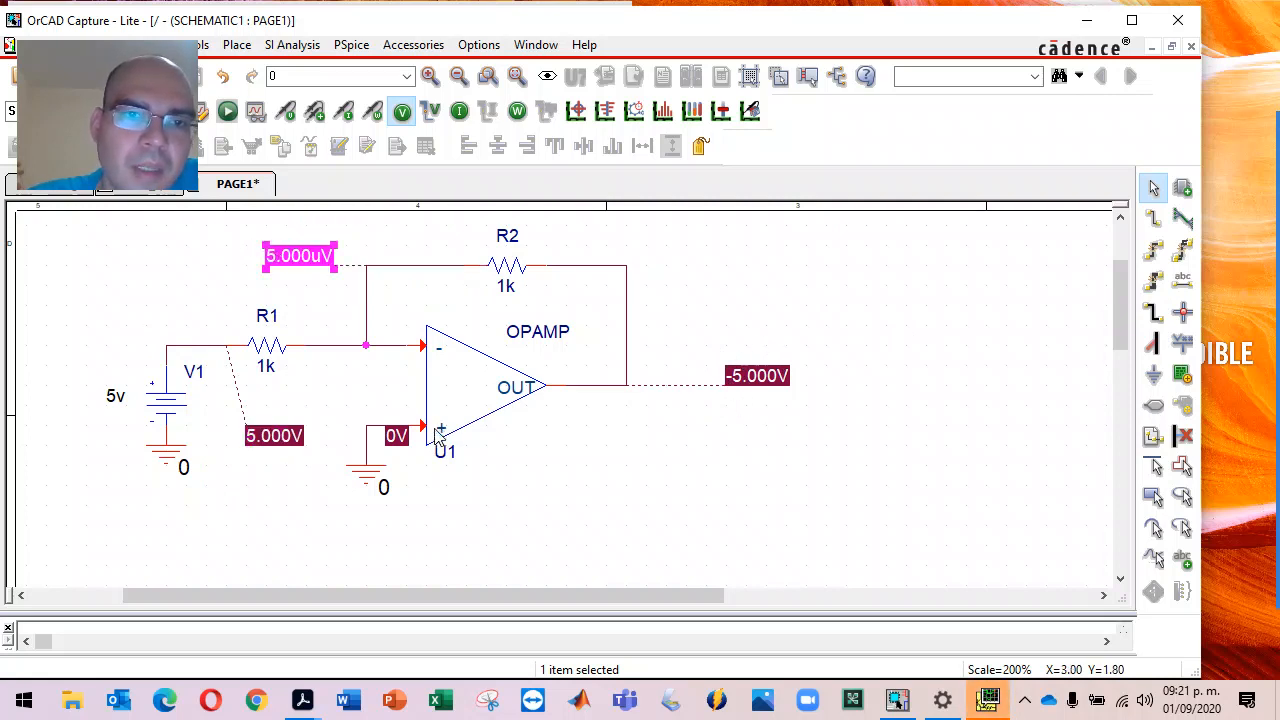
left_click_drag(403, 447, 422, 487)
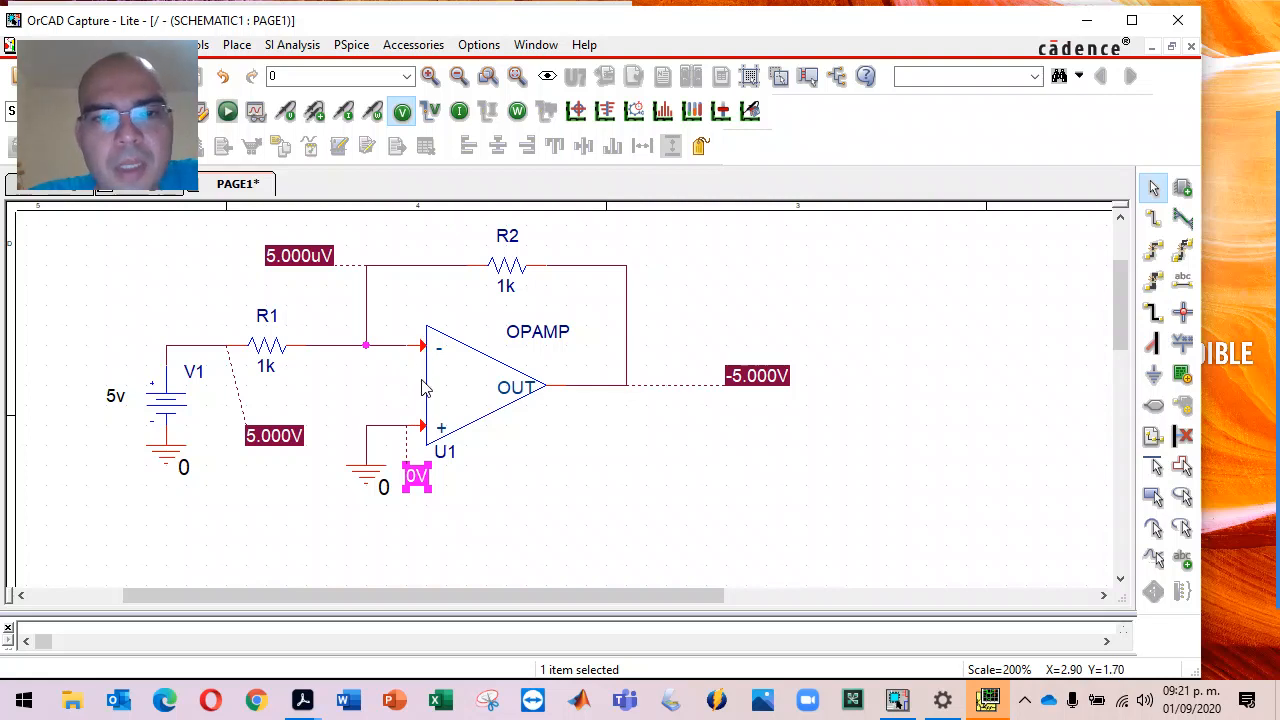
left_click(401, 111)
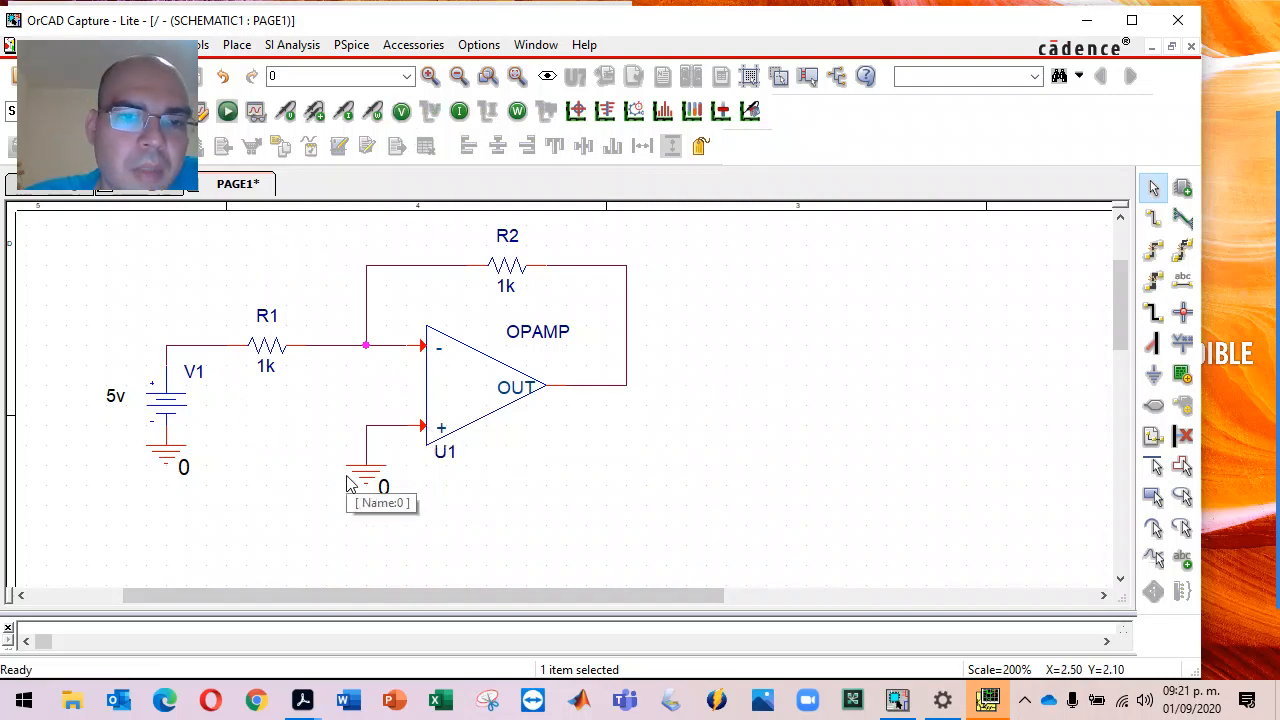
- Delete the ground and vertical wire at the non-inverting input, and move V1 with its ground to that input
left_click_drag(326, 450, 406, 494)
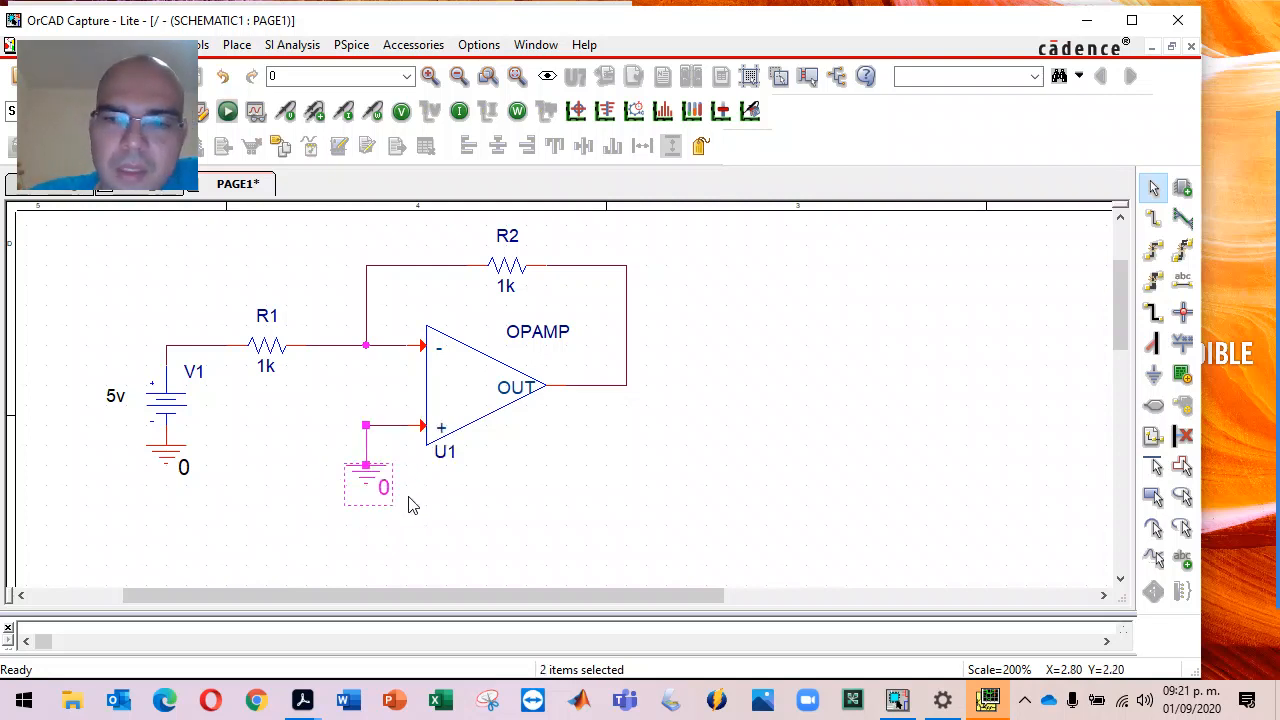
key("Delete")
left_click_drag(205, 468, 295, 421)
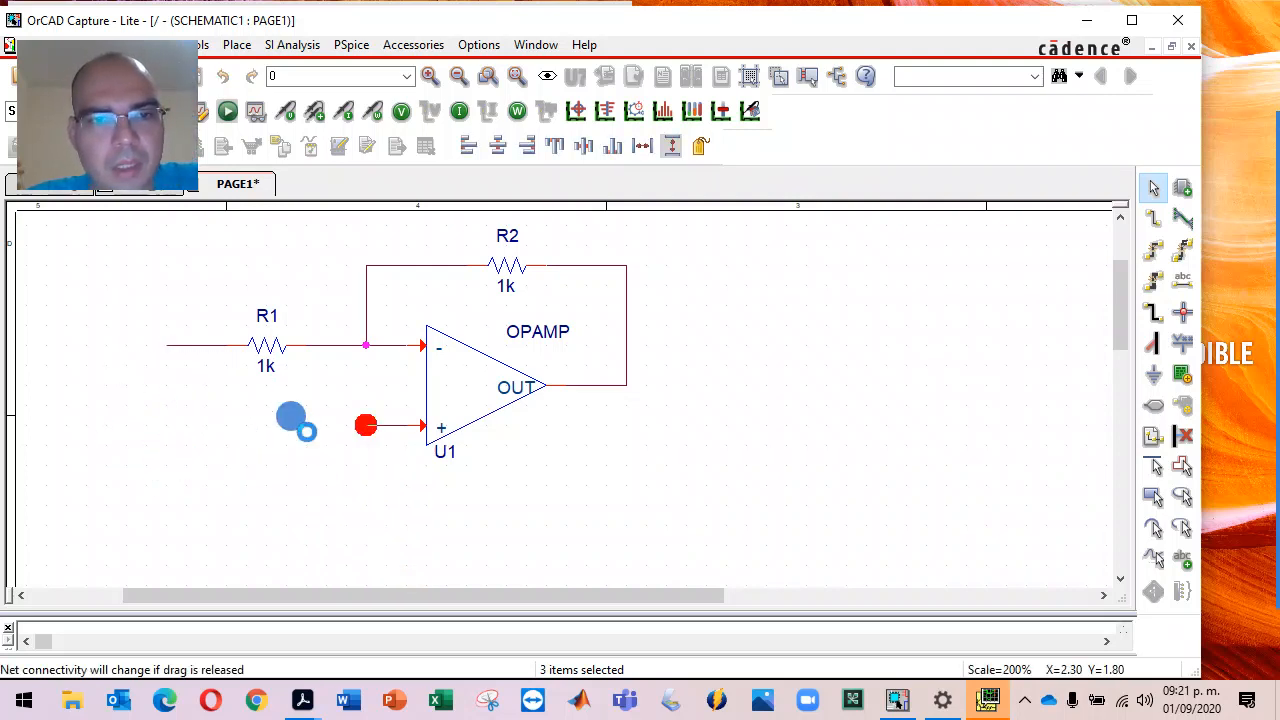
left_click(453, 437)
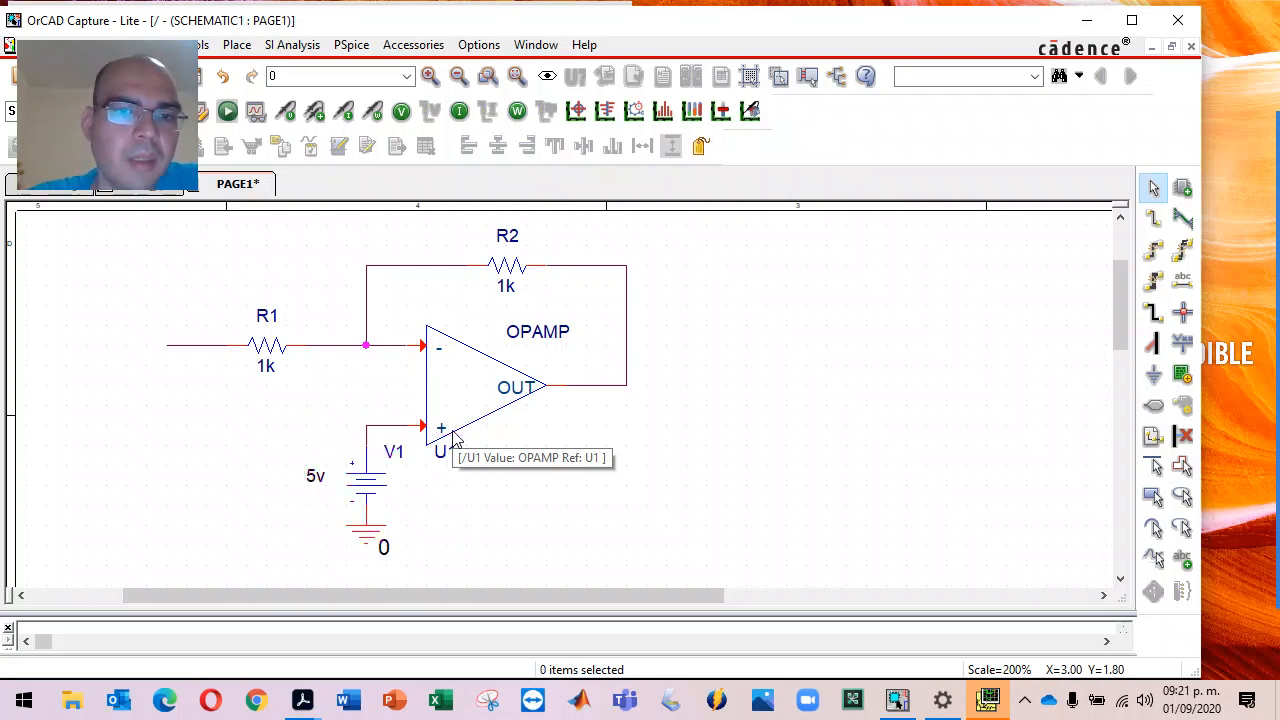
- Copy V1's ground symbol and place the copy on the open end of R1's wire
left_click(375, 538)
key("ctrl+c")
key("ctrl+v")
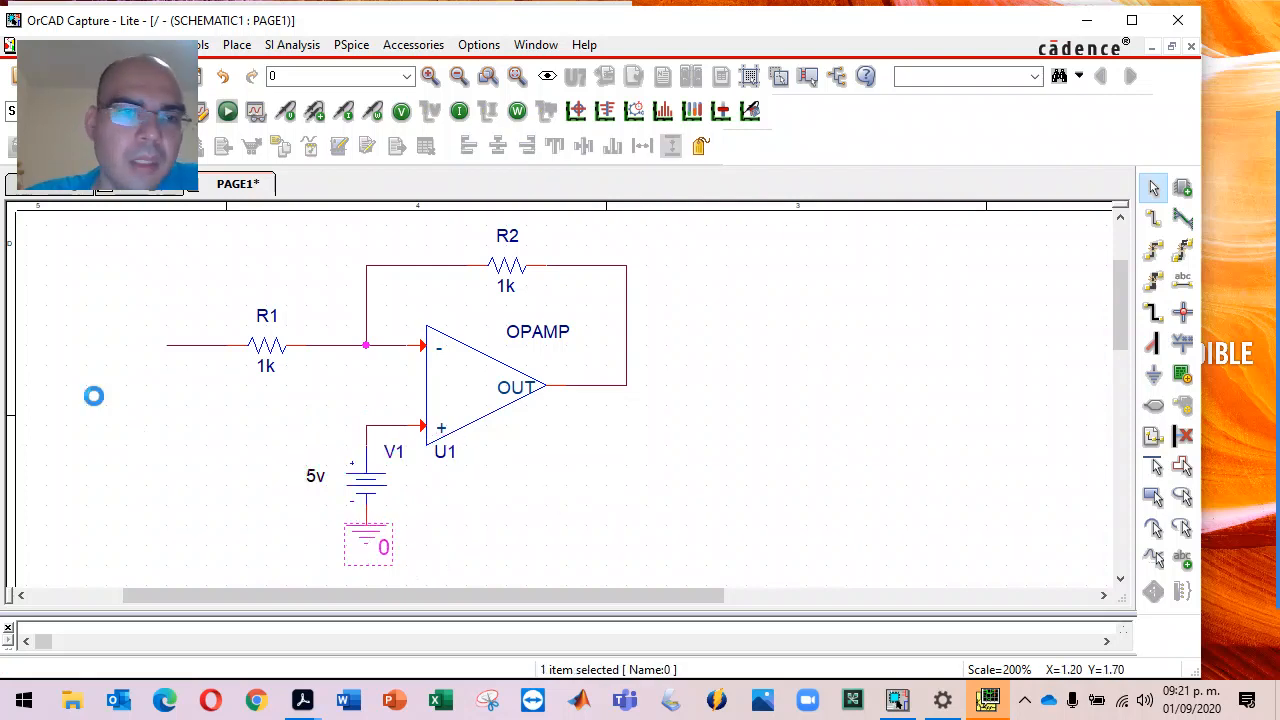
left_click(127, 332)
left_click(180, 446)
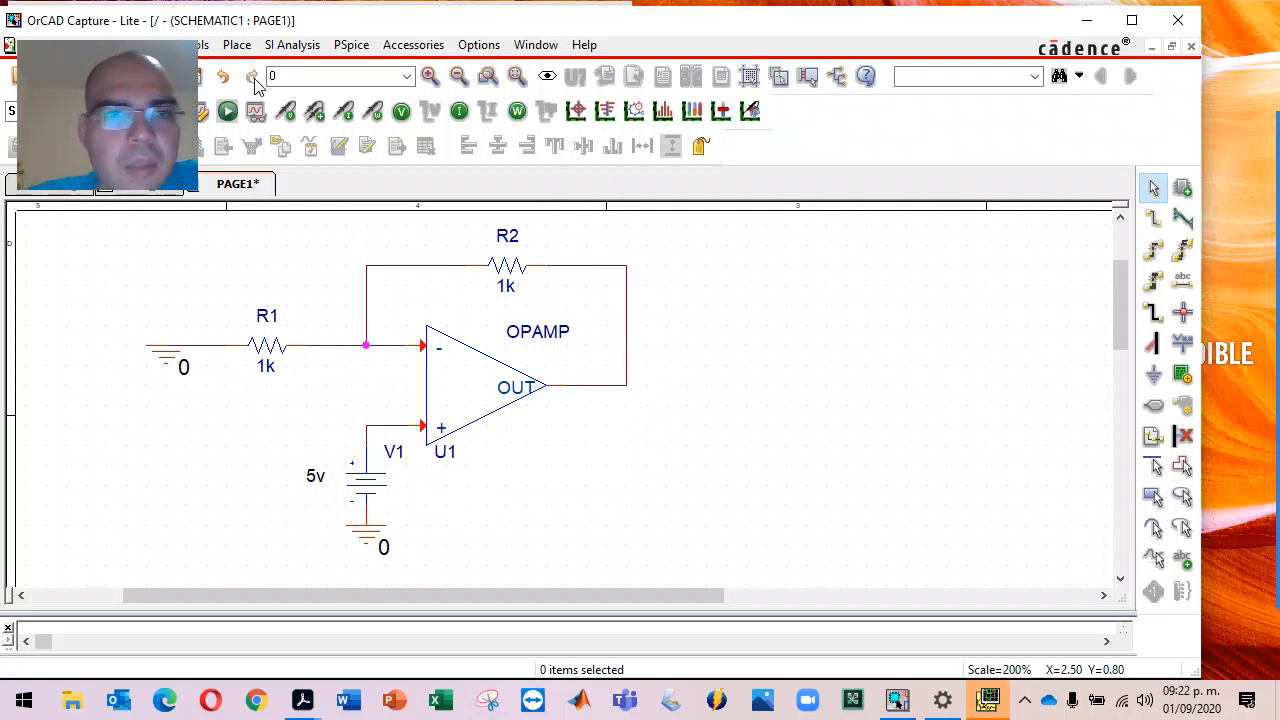
- Run the PSpice simulation of the rearranged circuit, display the bias voltages, and move the labels clear of the parts and wires
left_click(227, 113)
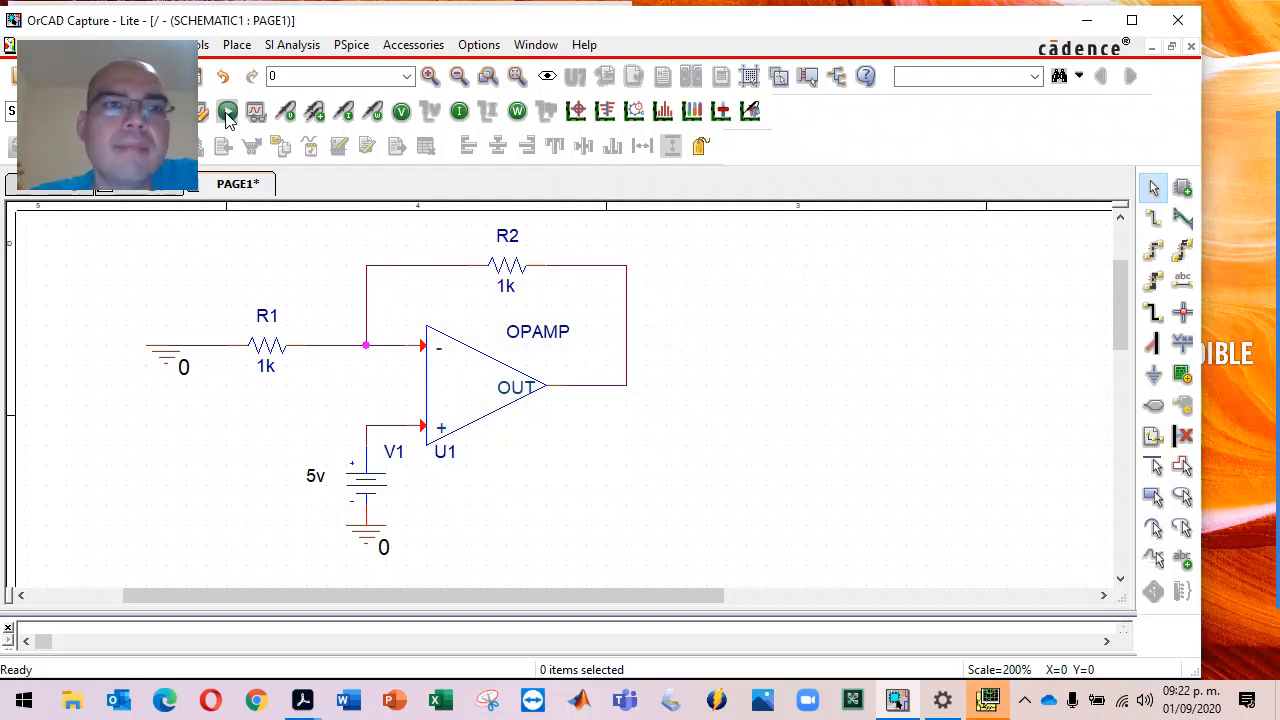
left_click(403, 113)
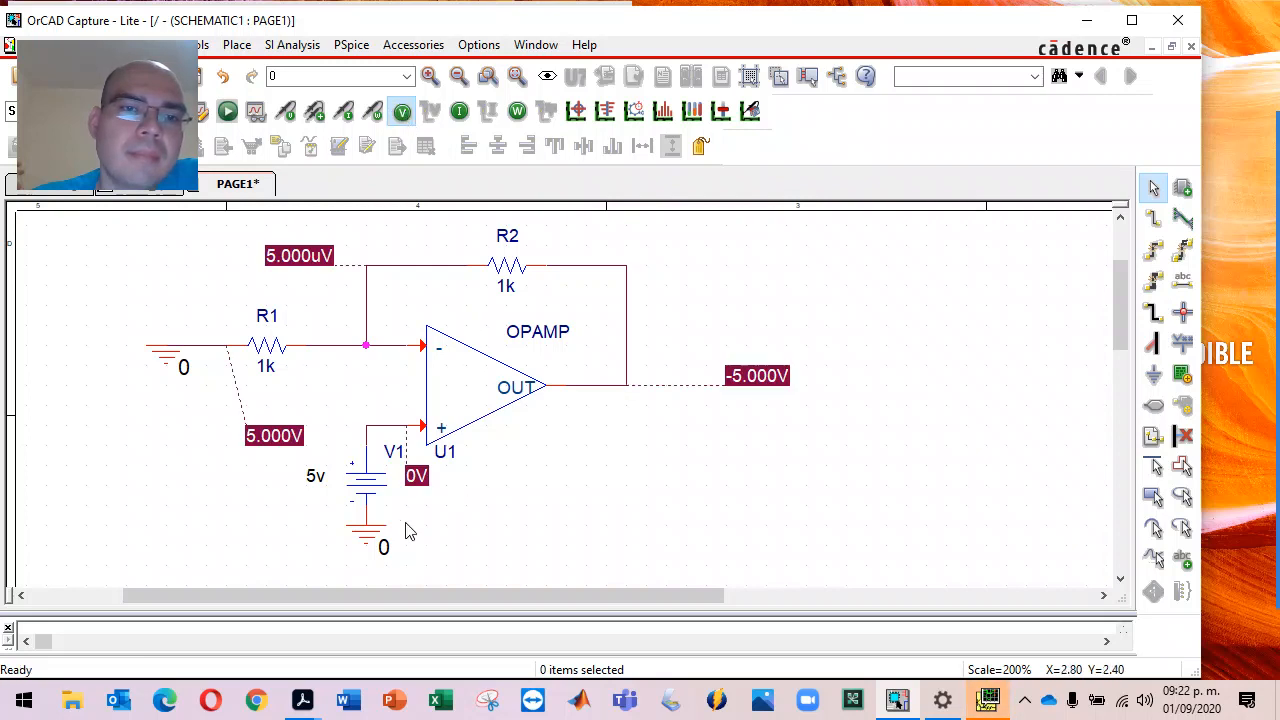
left_click_drag(417, 477, 484, 503)
left_click_drag(276, 440, 216, 480)
left_click_drag(296, 262, 256, 261)
left_click(663, 540)
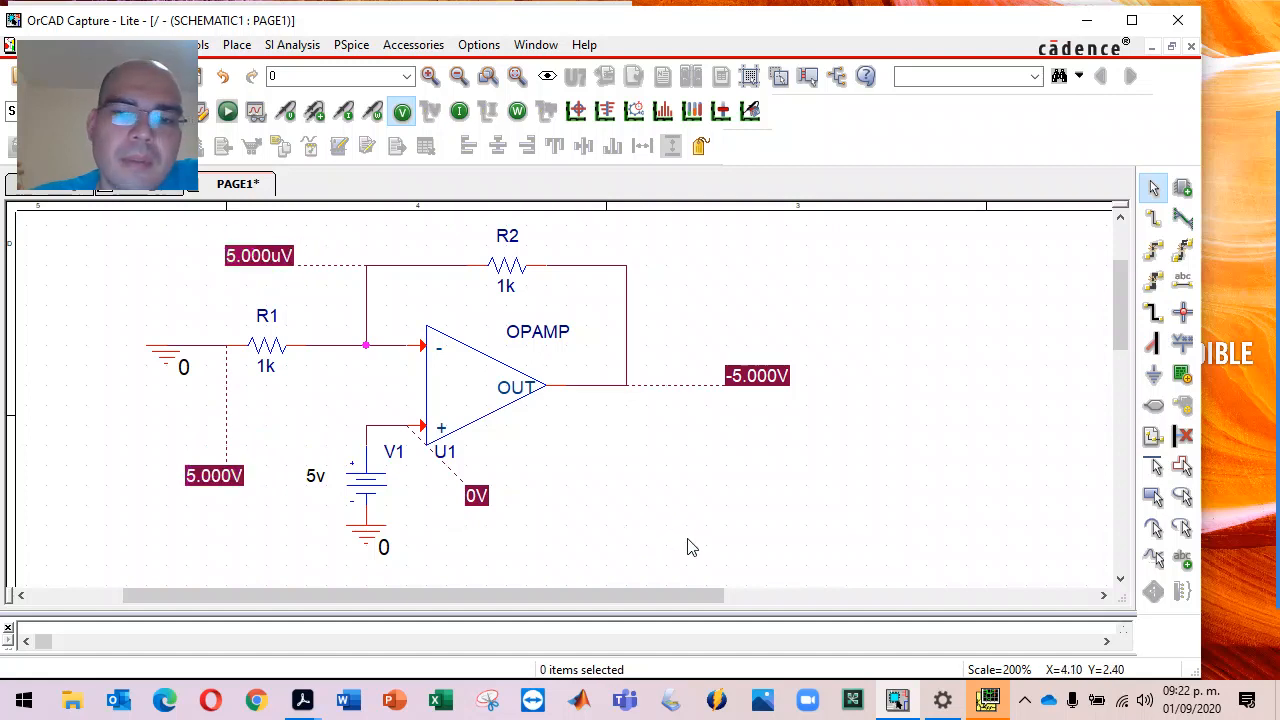
- Check the PSpice simulation window, rerun the simulation, and turn the bias voltage display off and on again to refresh it
left_click(986, 702)
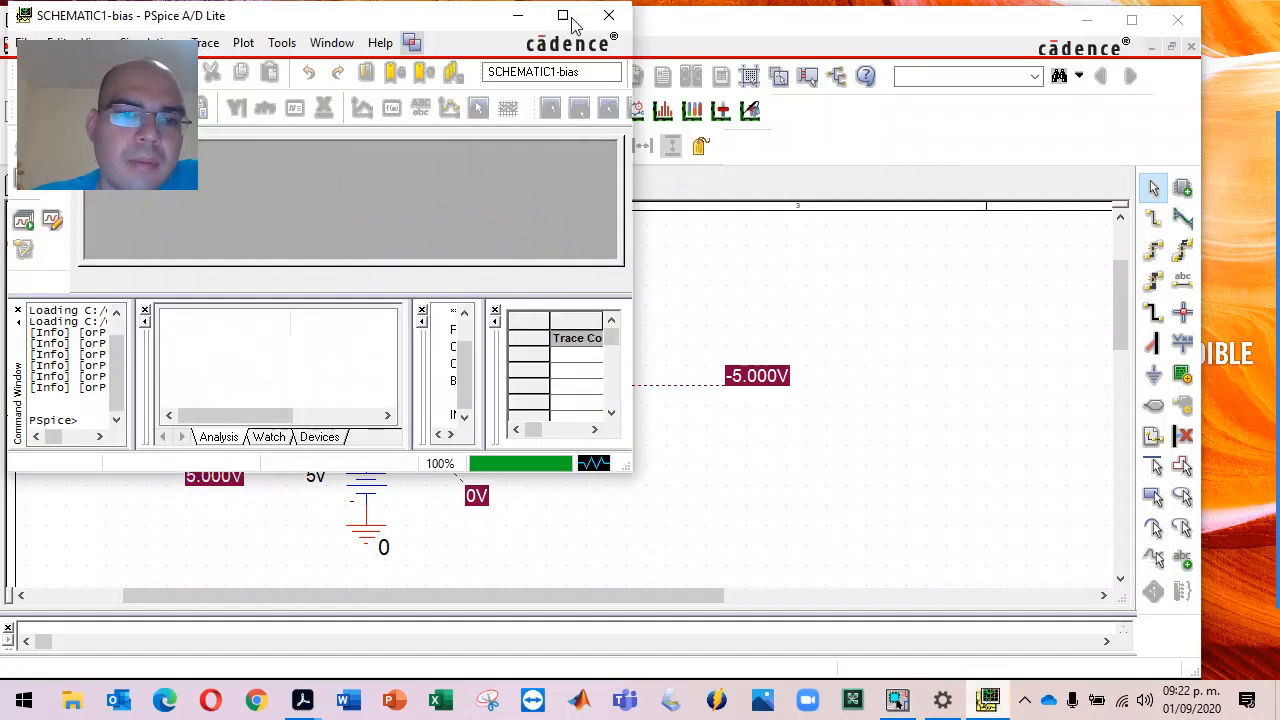
left_click(517, 15)
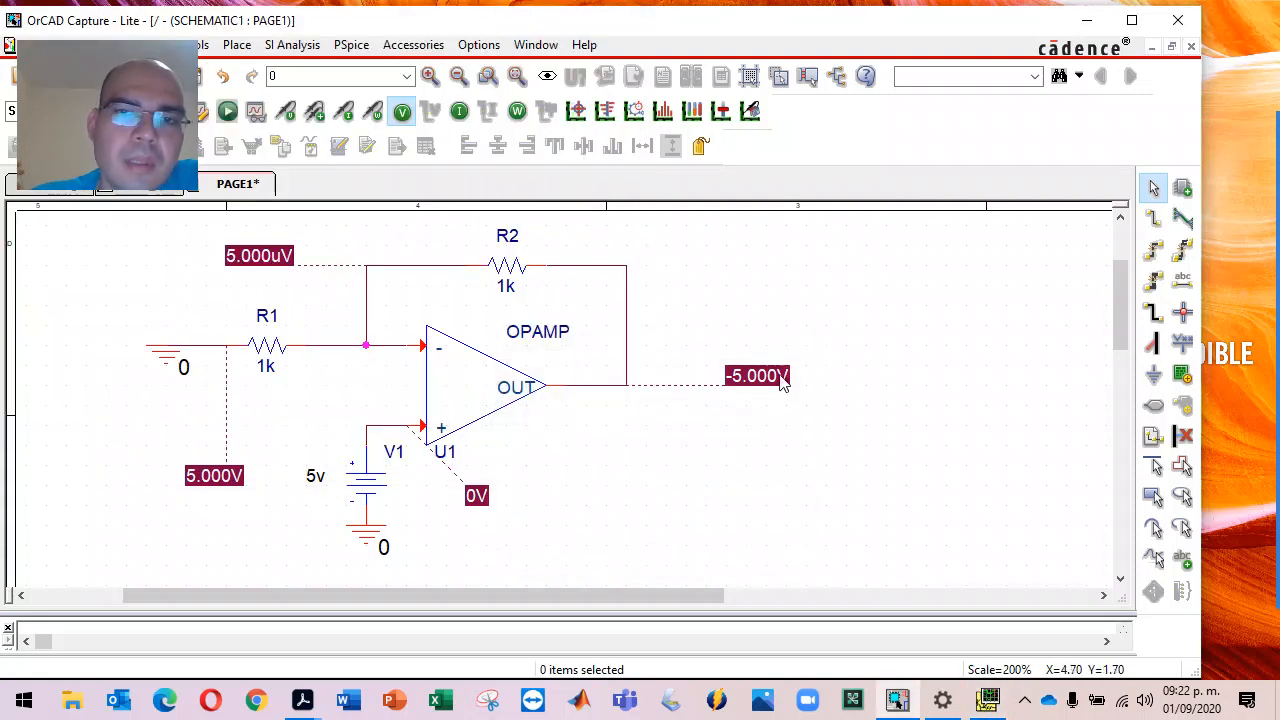
left_click(227, 111)
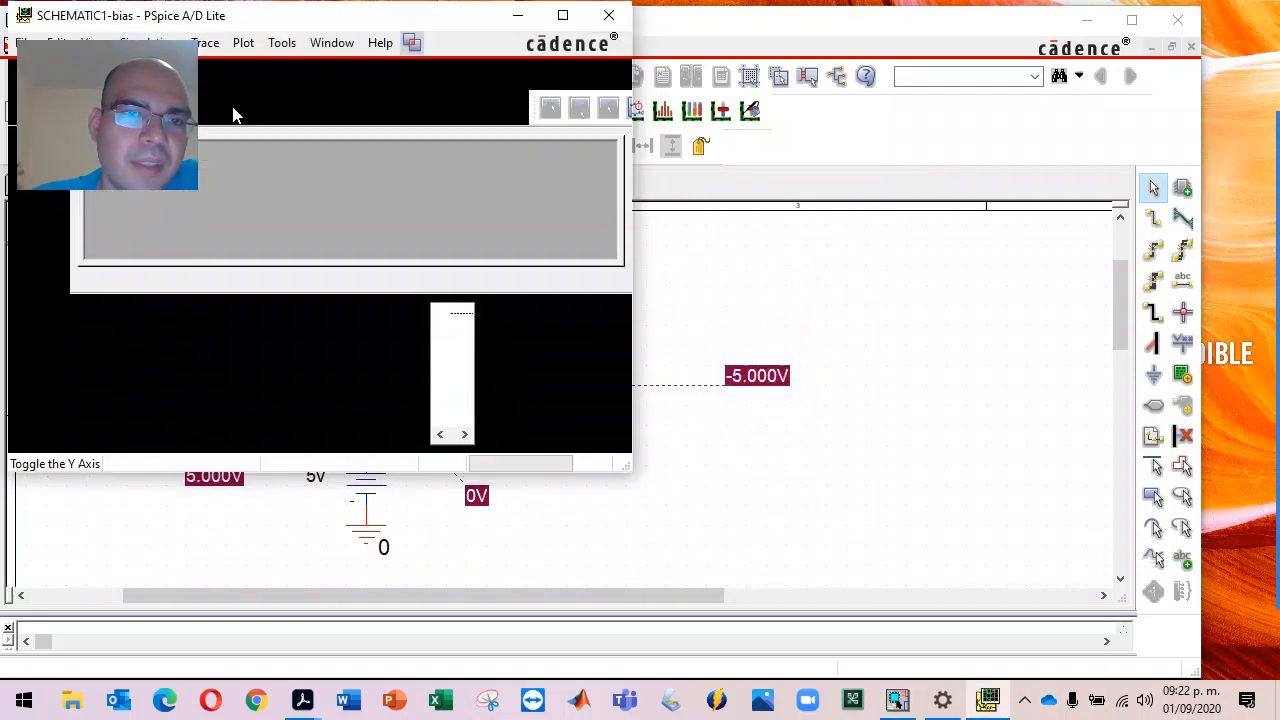
left_click(755, 317)
left_click(401, 114)
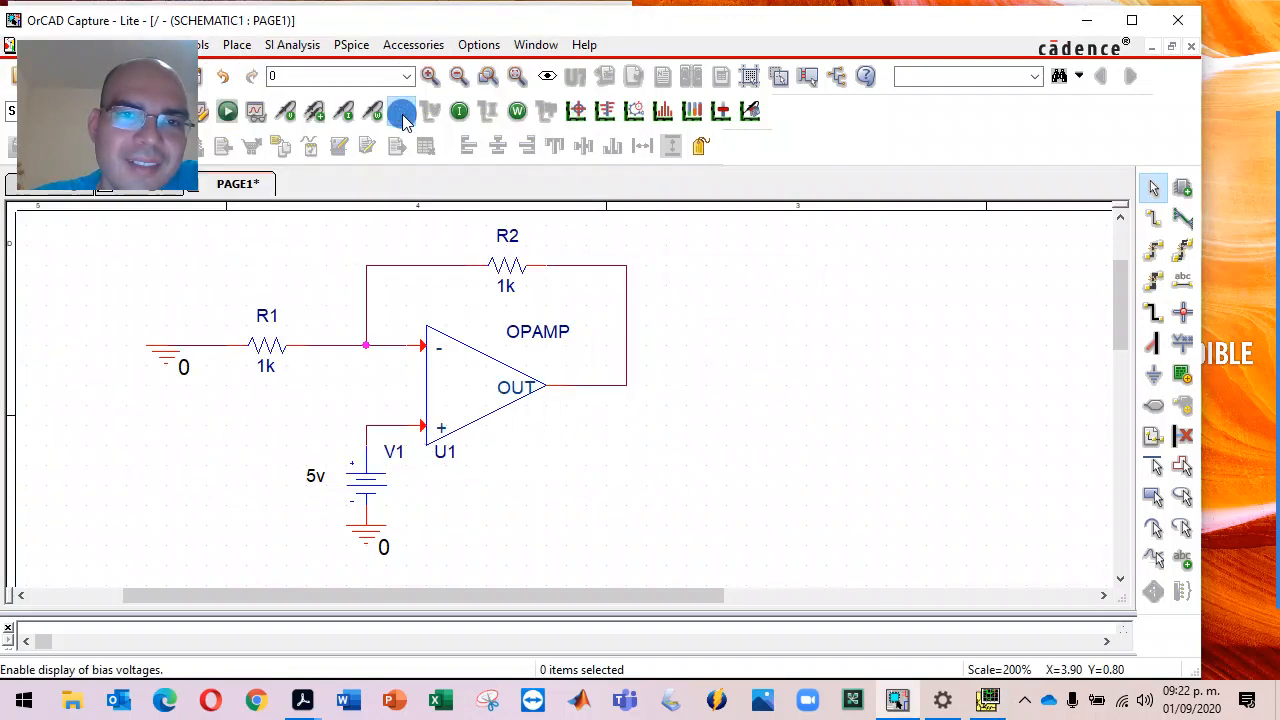
left_click(402, 116)
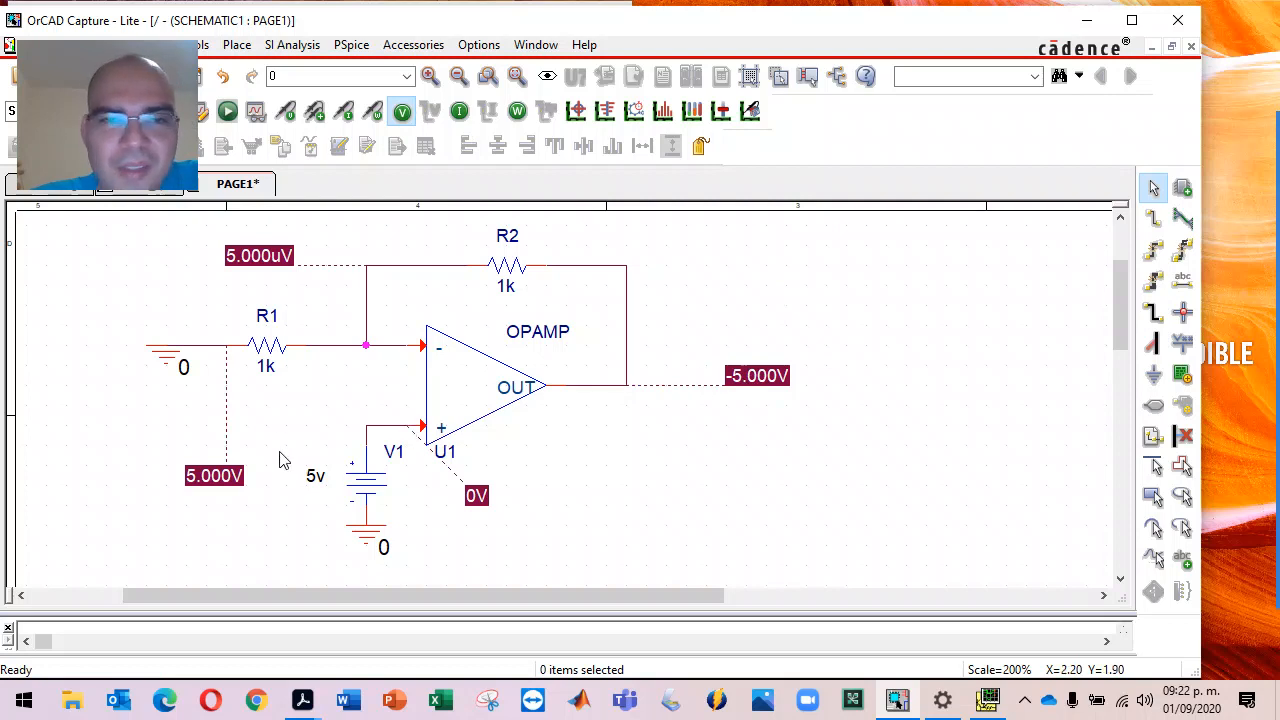
- Move the schematic window aside to reach its covered commands, save the project, and move the window back
left_click_drag(113, 102, 105, 263)
left_click_drag(134, 122, 128, 256)
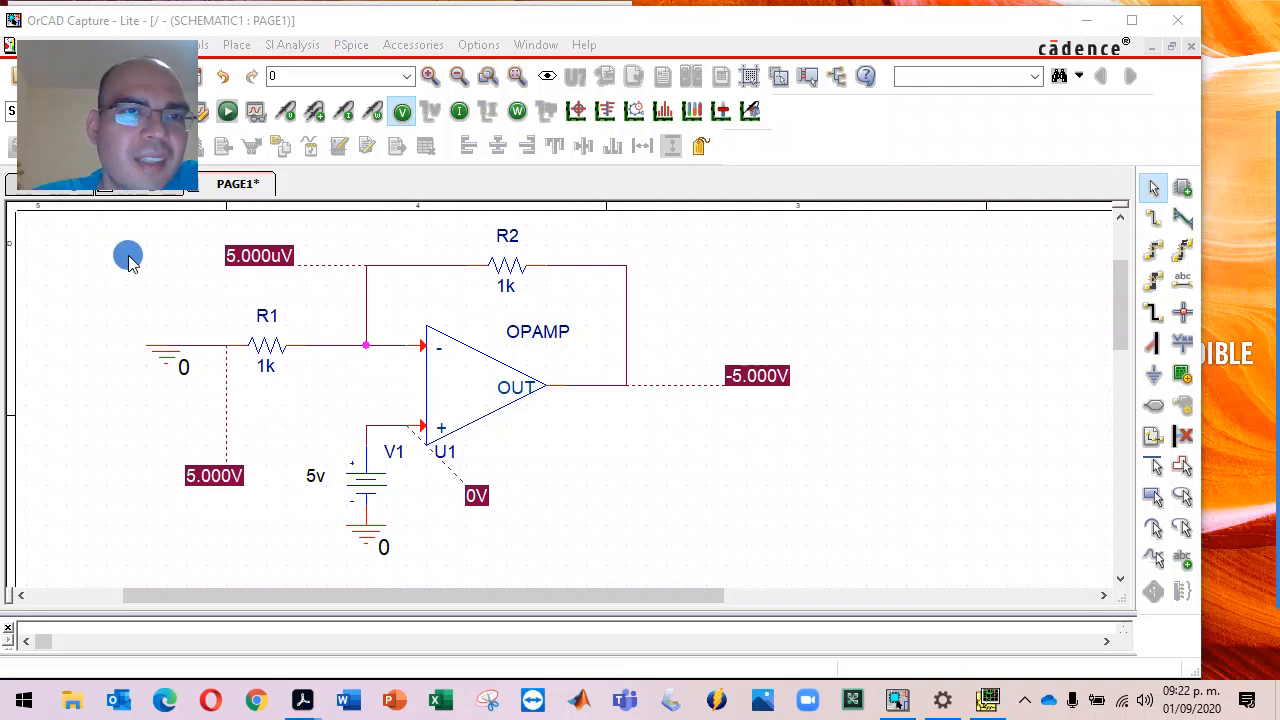
left_click_drag(503, 33, 680, 52)
left_click(257, 99)
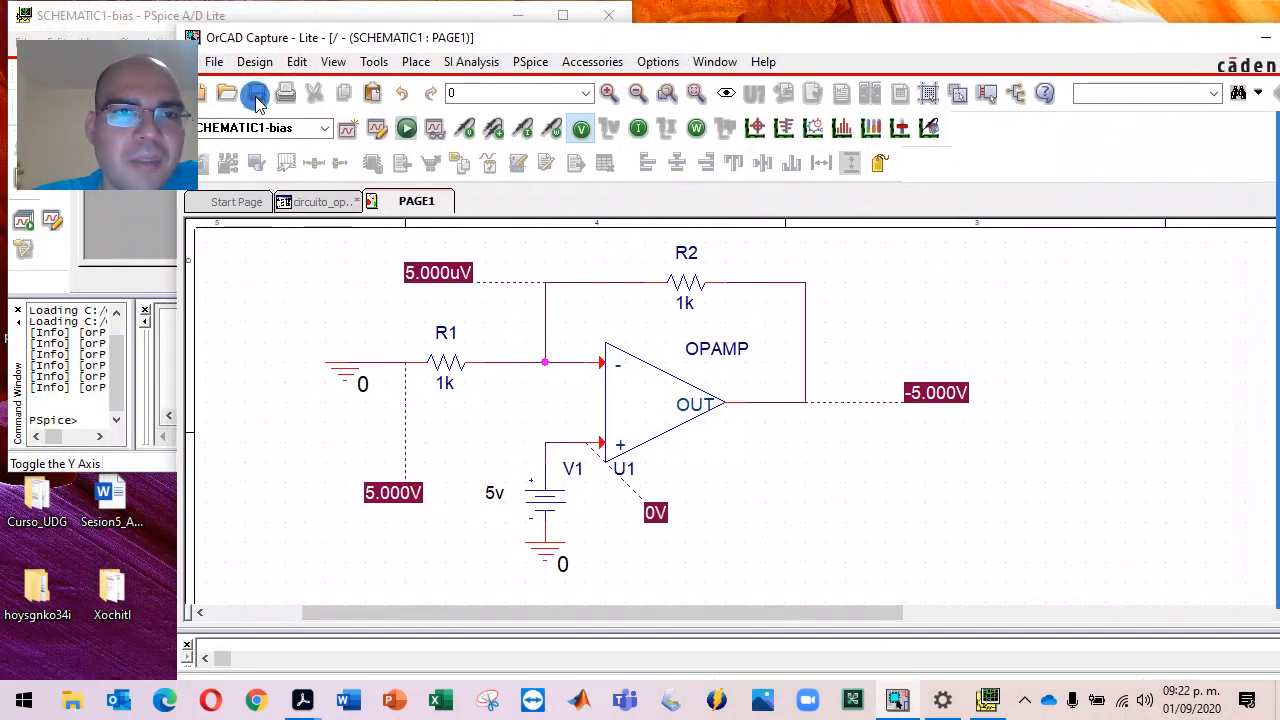
left_click_drag(553, 40, 339, 31)
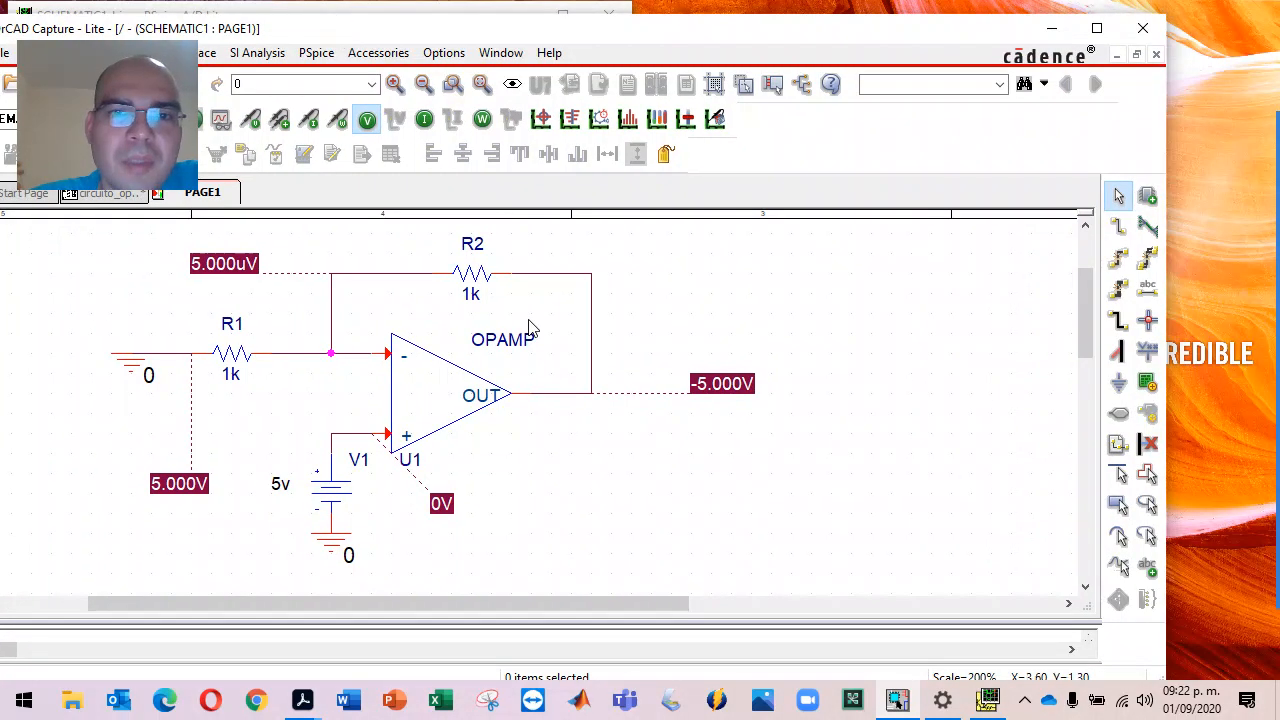
- Close OrCAD Capture, saving all changed files of circuito_opamp1, and close the PSpice simulation window
left_click(1144, 32)
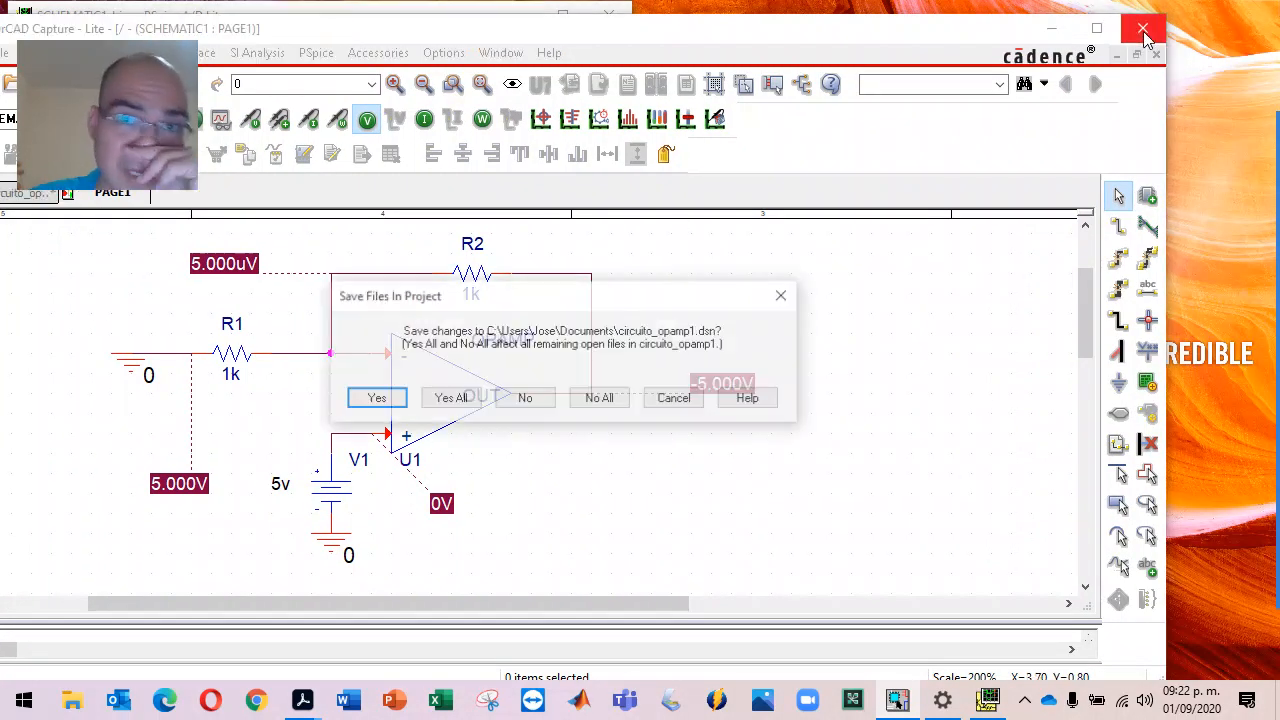
left_click(452, 401)
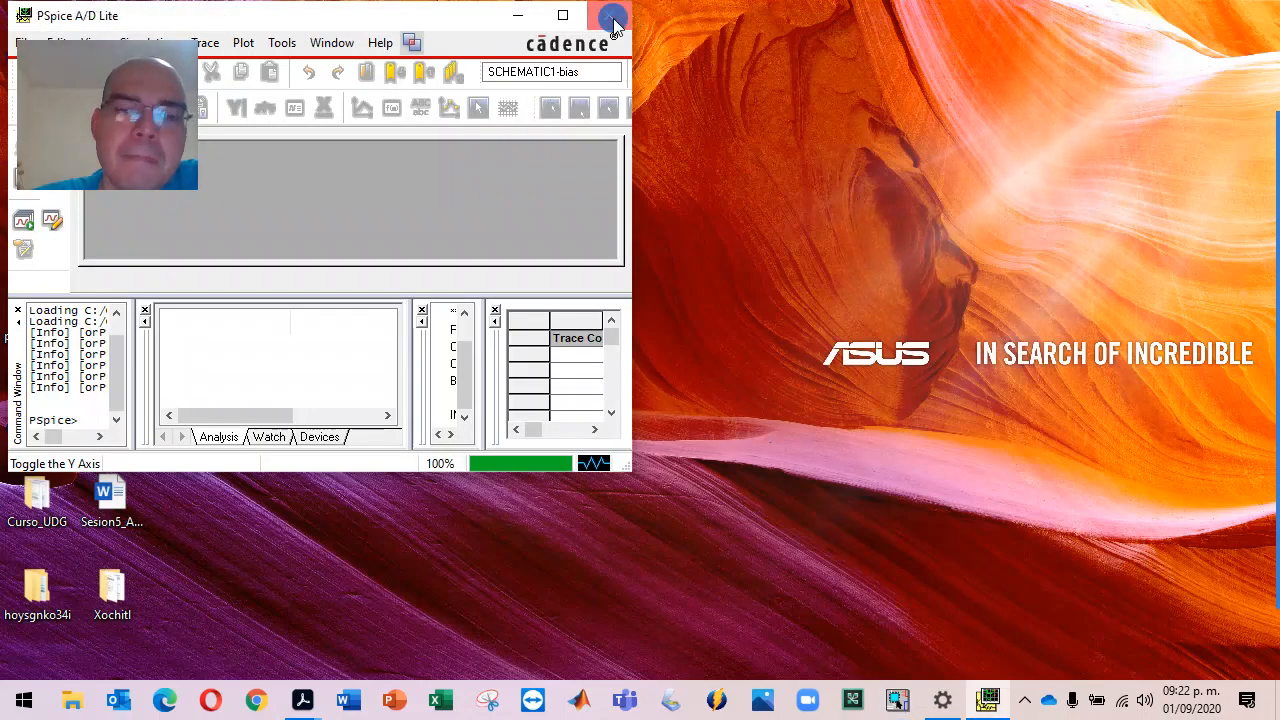
left_click(613, 18)
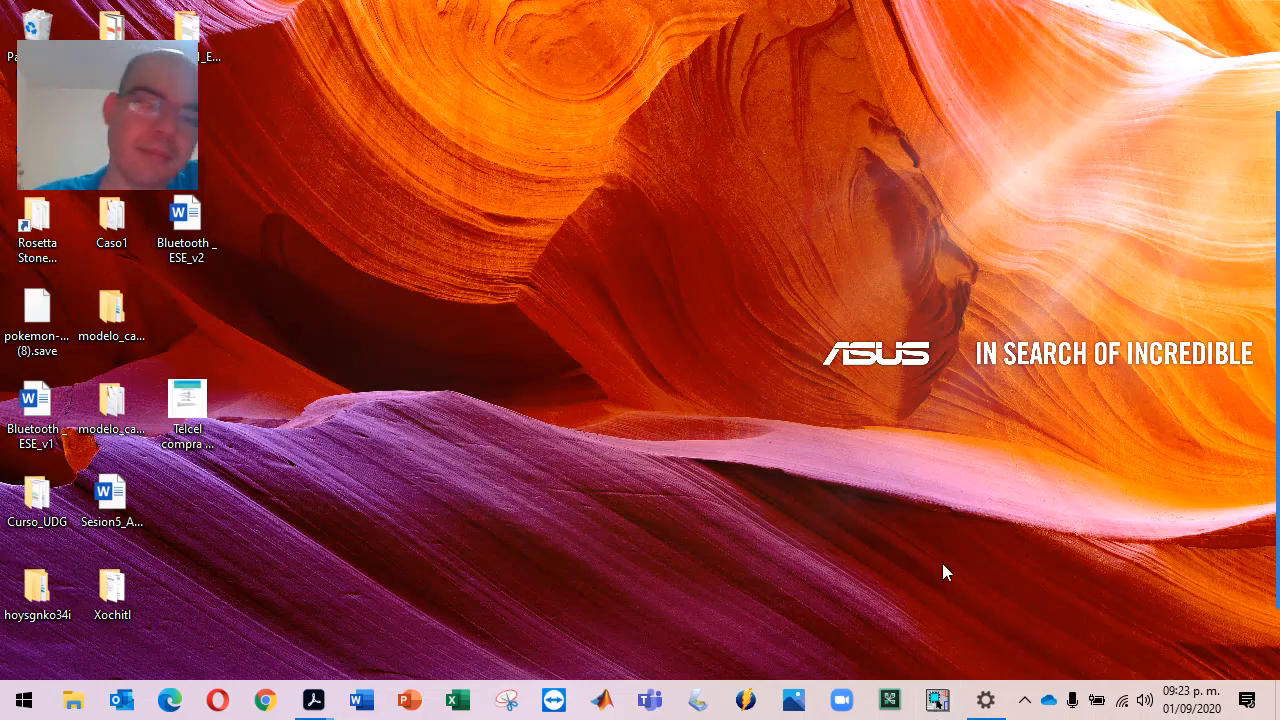
- Restart OrCAD Capture, enlarge its window, and reopen circuito_opamp1.opj from the recent files
left_click(934, 698)
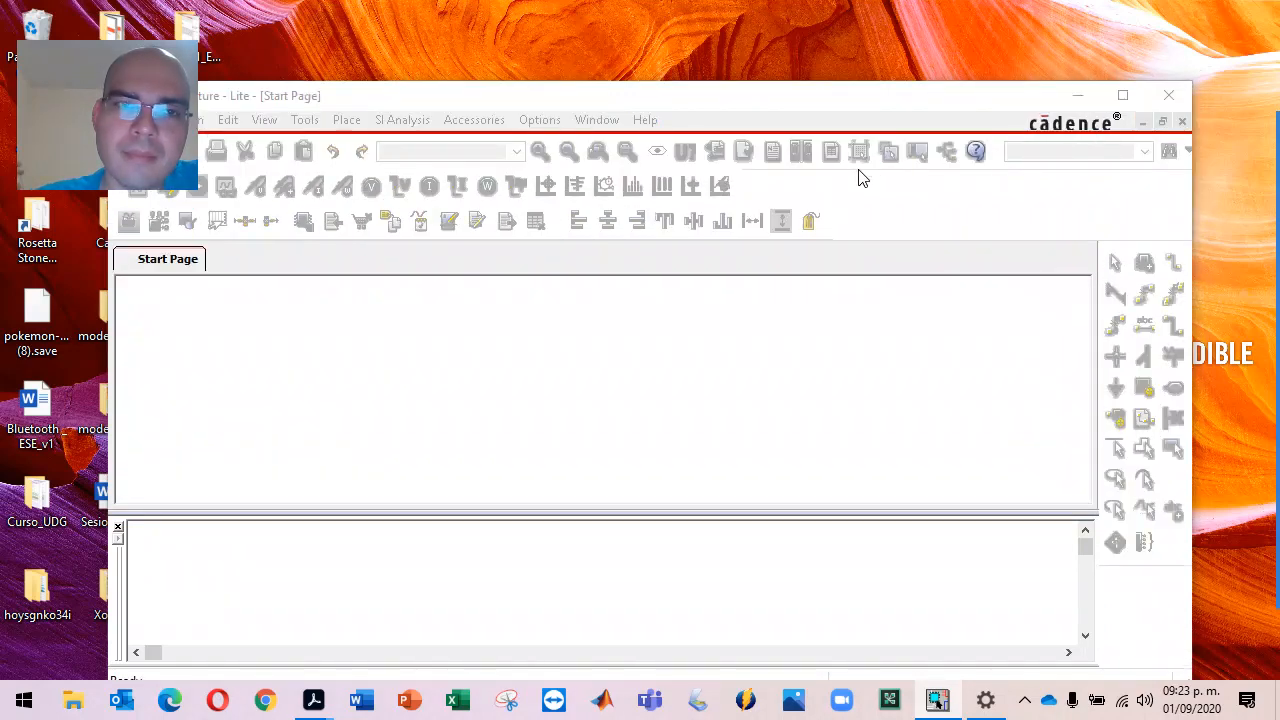
left_click_drag(979, 105, 882, 47)
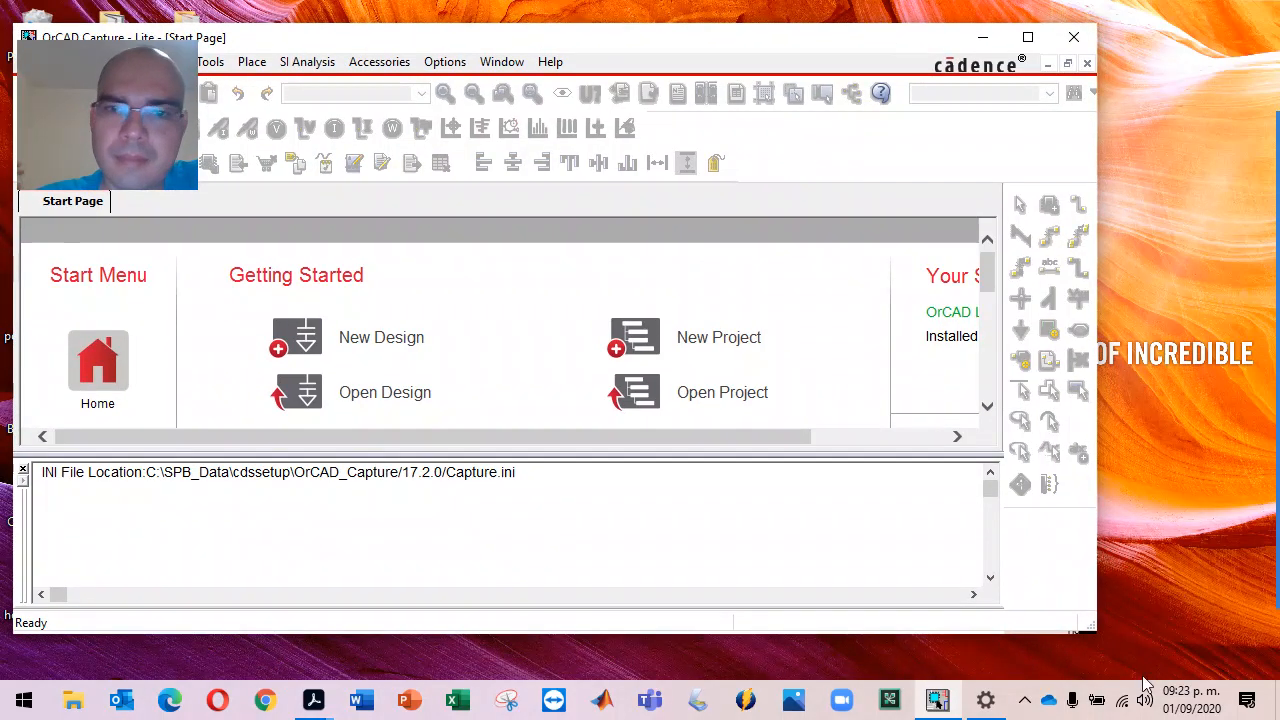
left_click_drag(1095, 631, 1216, 682)
scroll(311, 430, "down", 3)
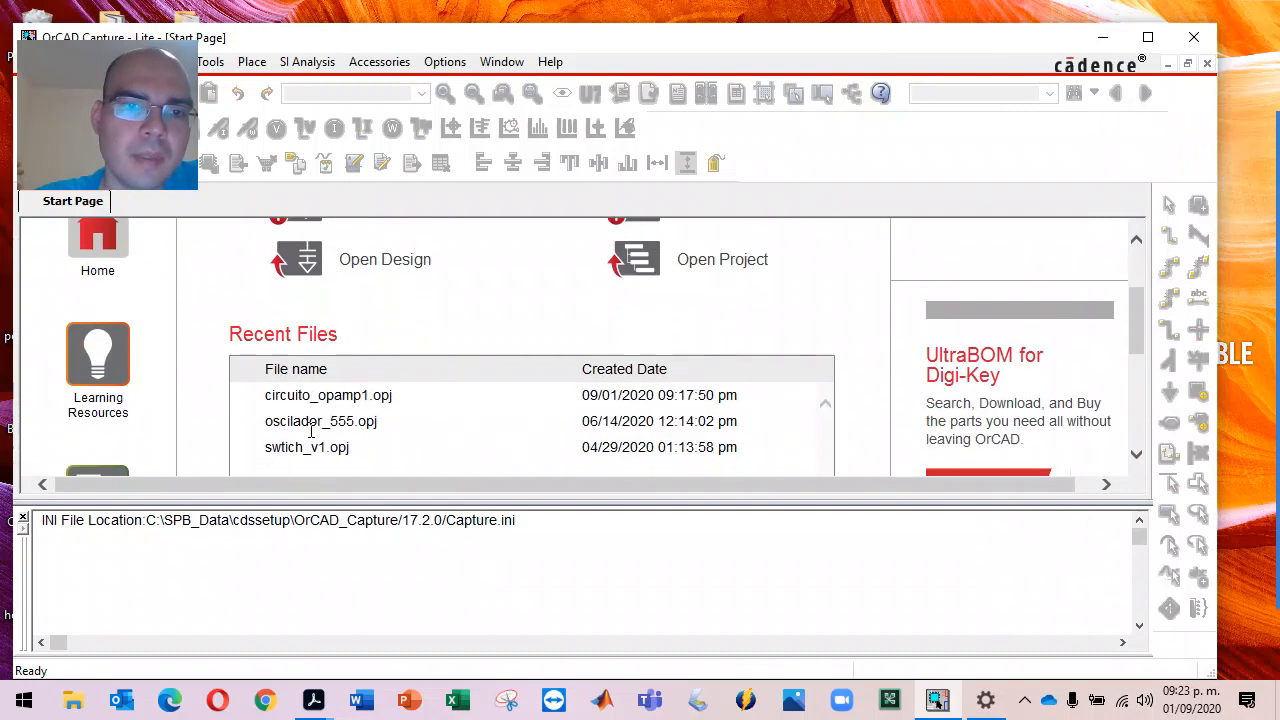
left_click(380, 397)
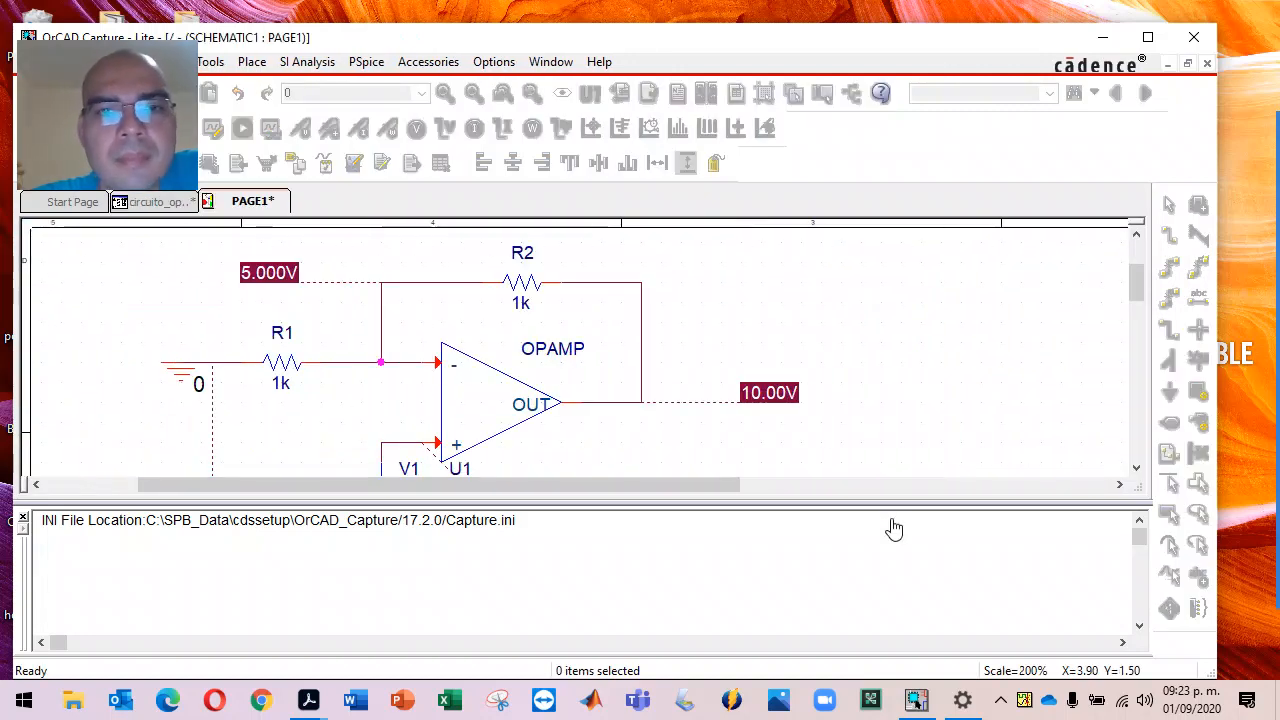
- Shrink the session log so the whole op-amp circuit with its voltage labels fits in the schematic area
scroll(876, 408, "down", 1, "ctrl")
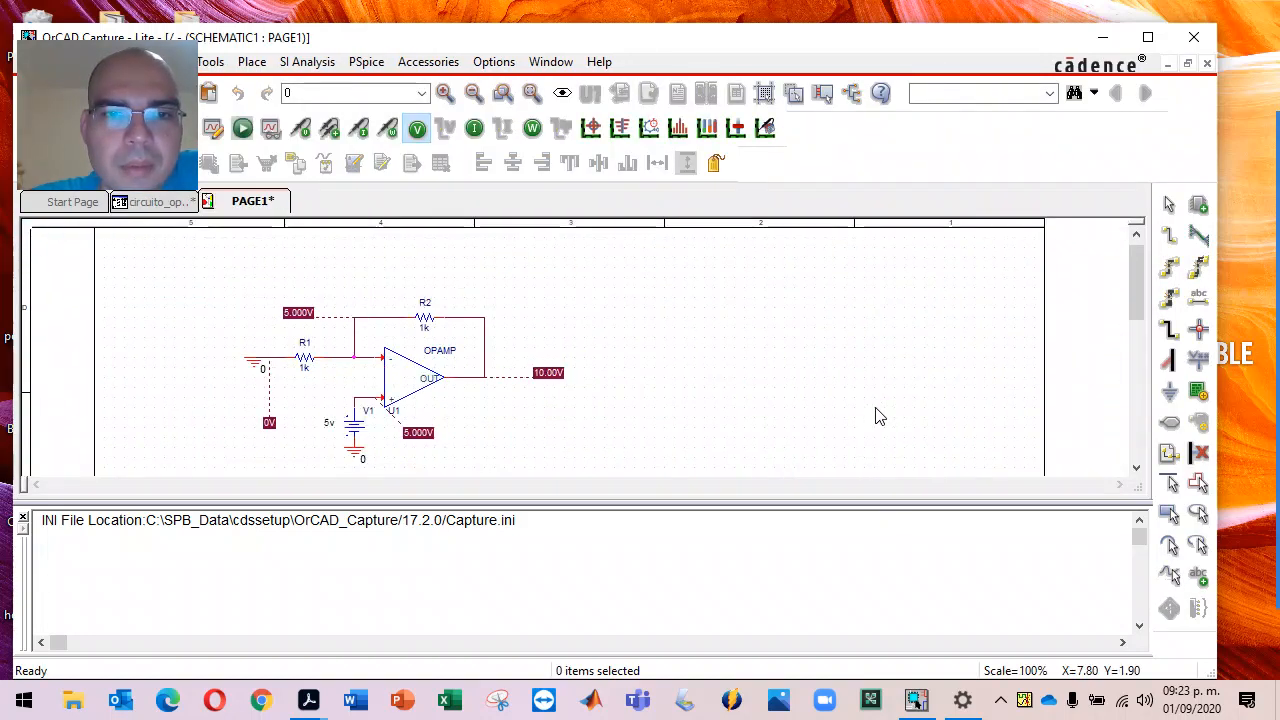
scroll(876, 408, "up", 1, "ctrl")
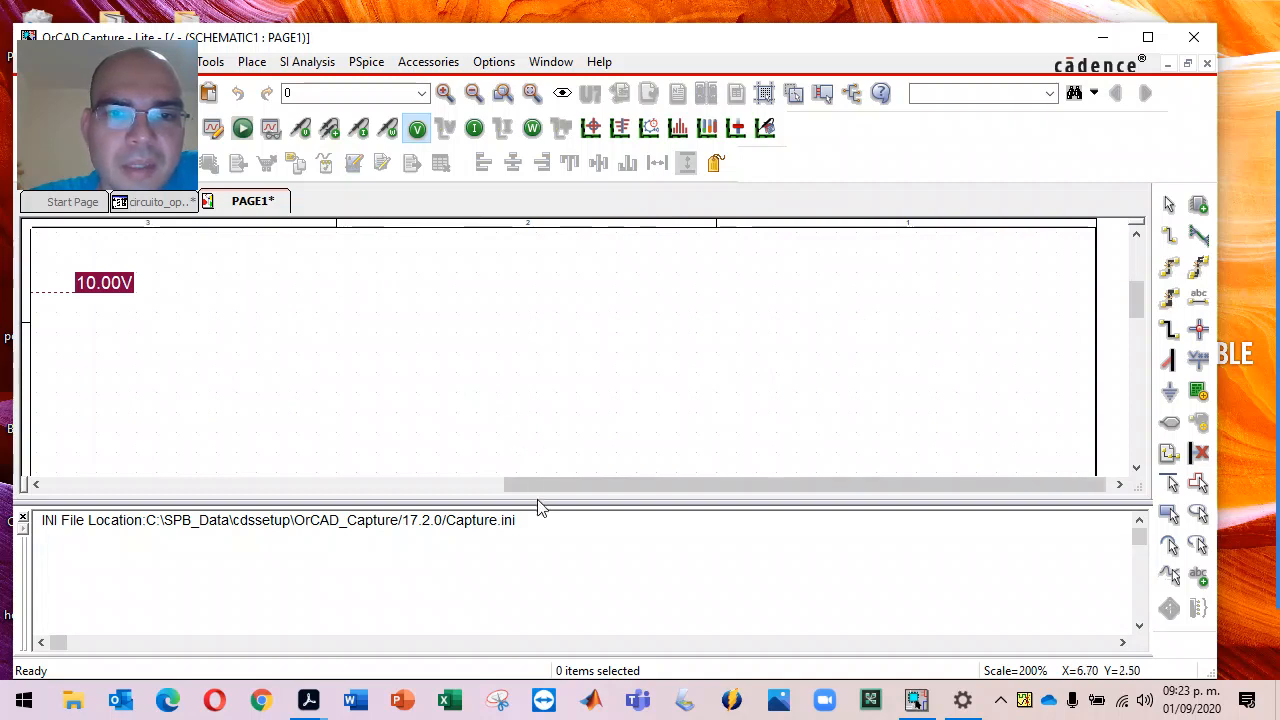
left_click_drag(546, 488, 149, 467)
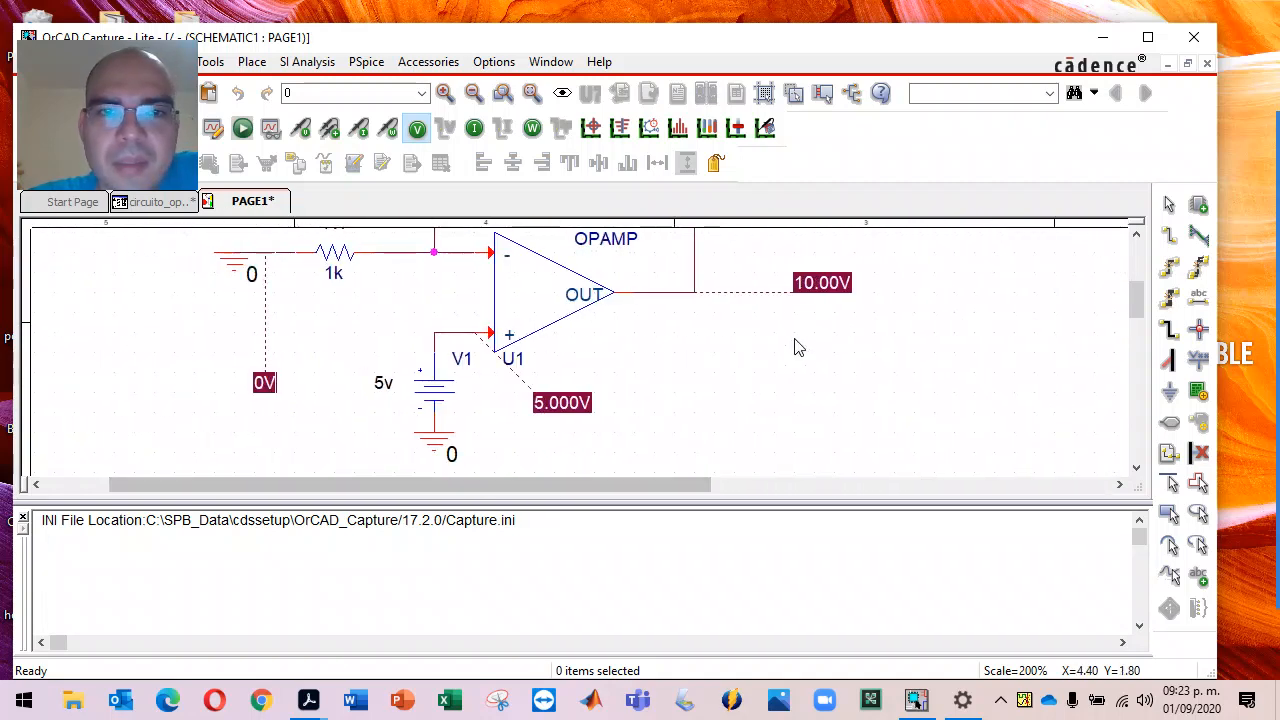
double_click(757, 26)
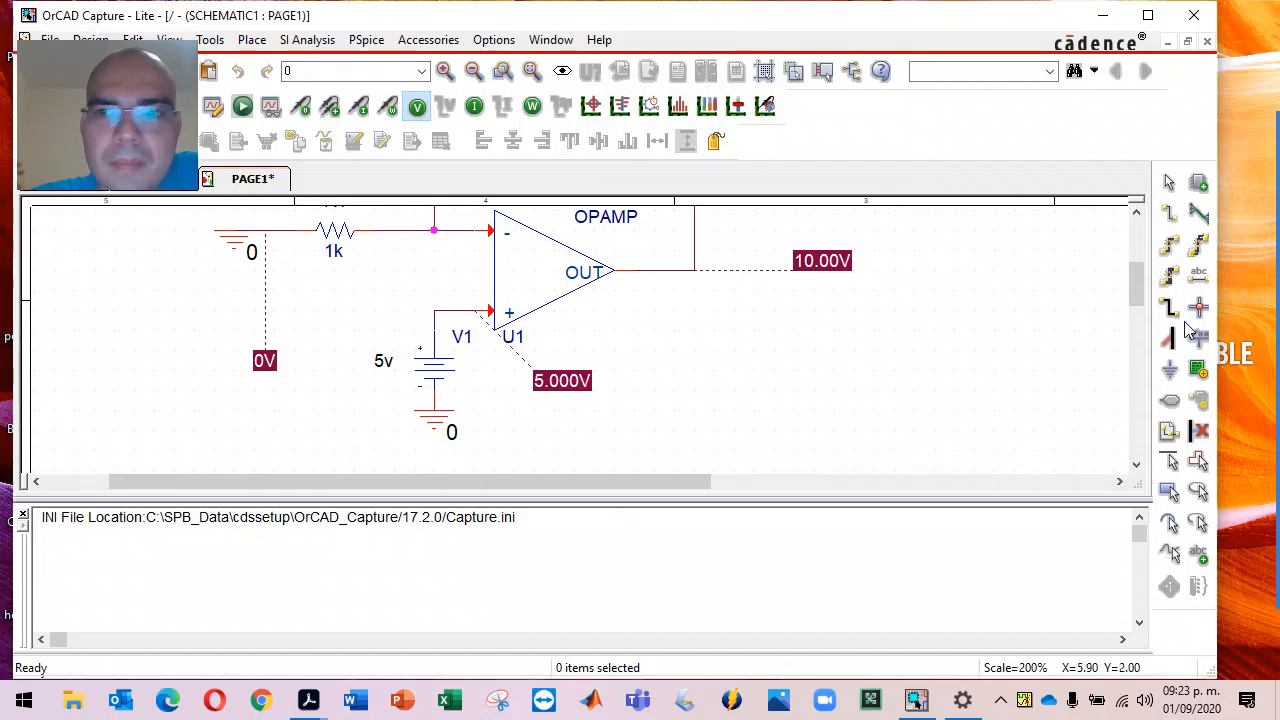
mouse_move(1132, 284)
left_mouse_down()
mouse_move(1131, 263)
mouse_move(1133, 278)
left_mouse_up()
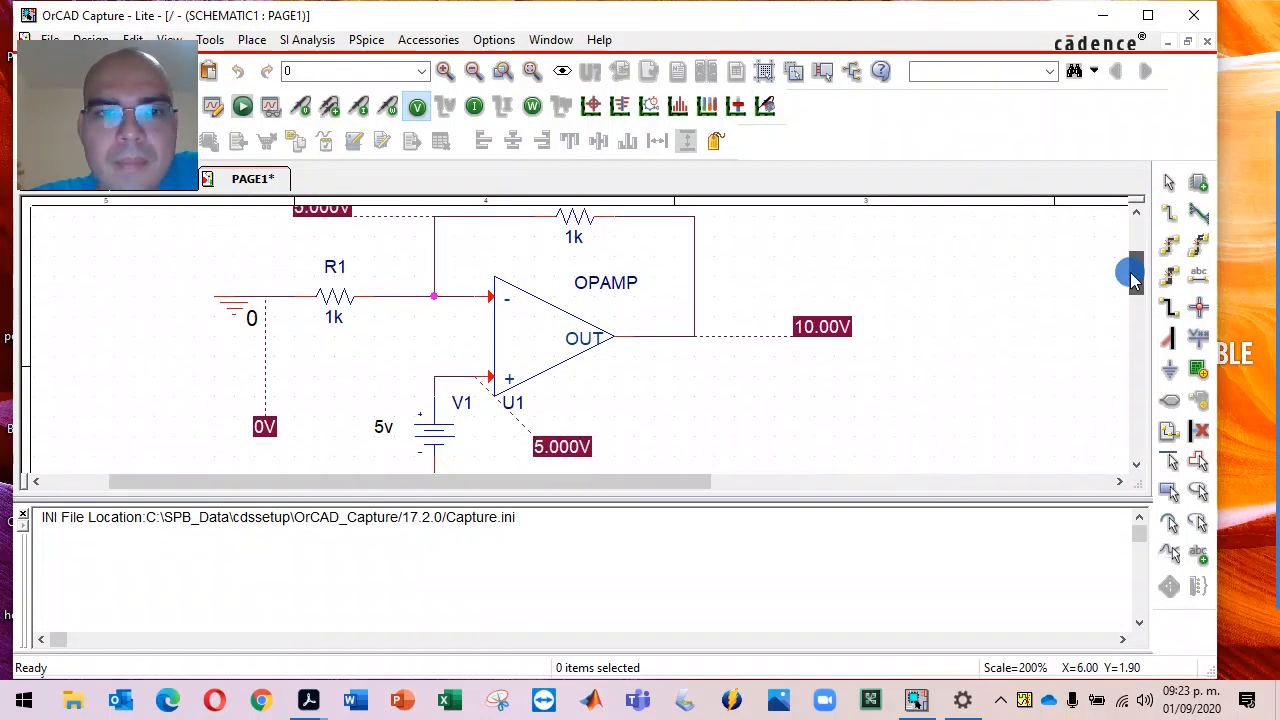
left_click_drag(693, 500, 697, 590)
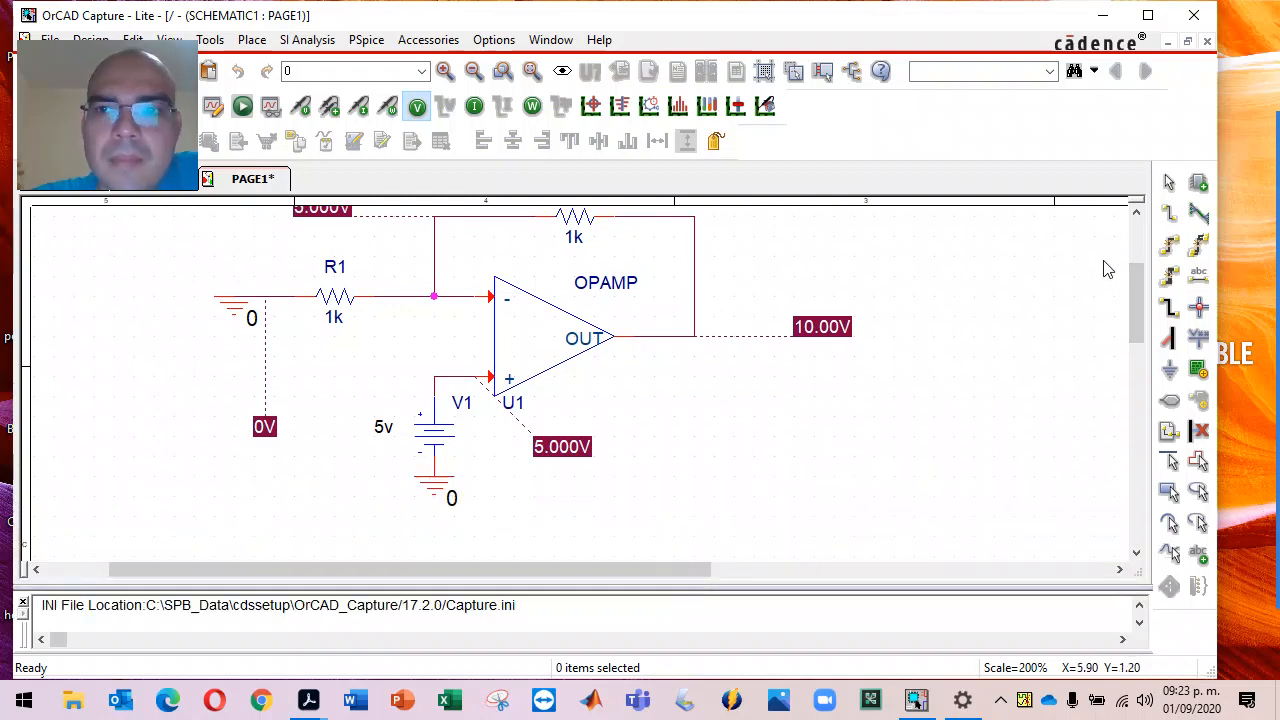
mouse_move(1137, 303)
left_mouse_down()
mouse_move(1134, 268)
mouse_move(1135, 280)
left_mouse_up()
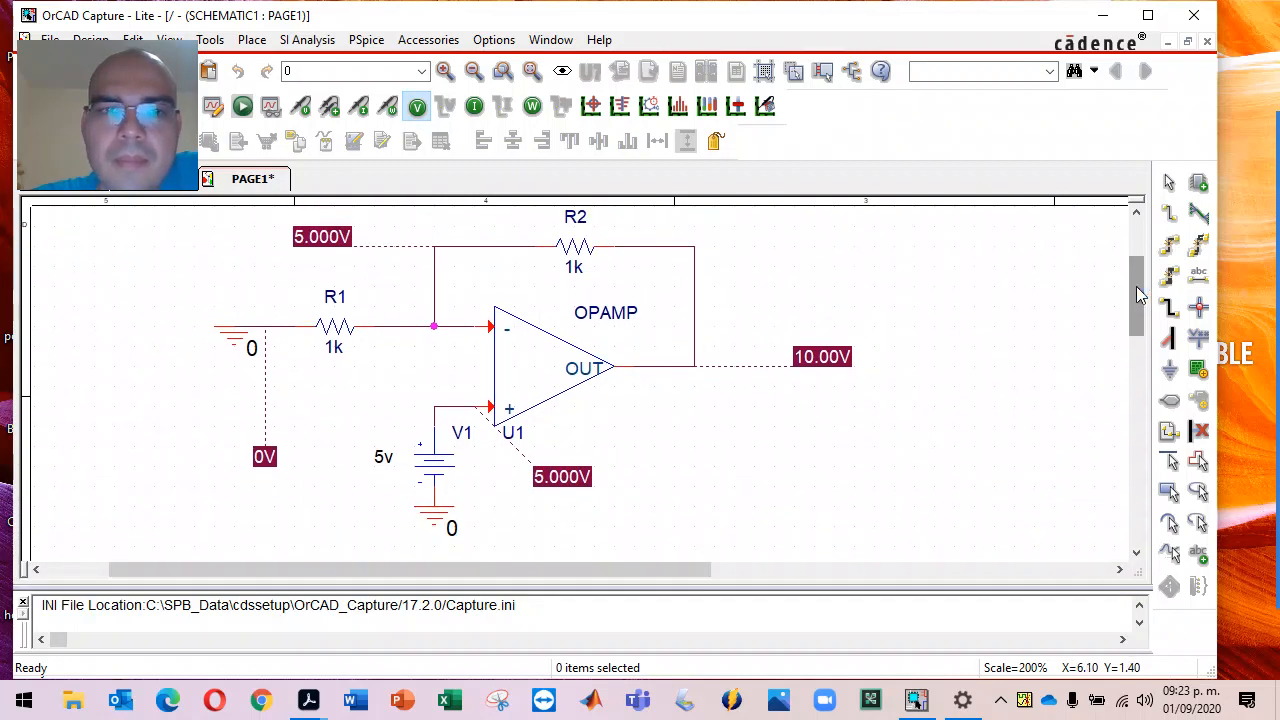
- Run the simulation in the reopened project and refresh the bias voltage display
left_click(242, 105)
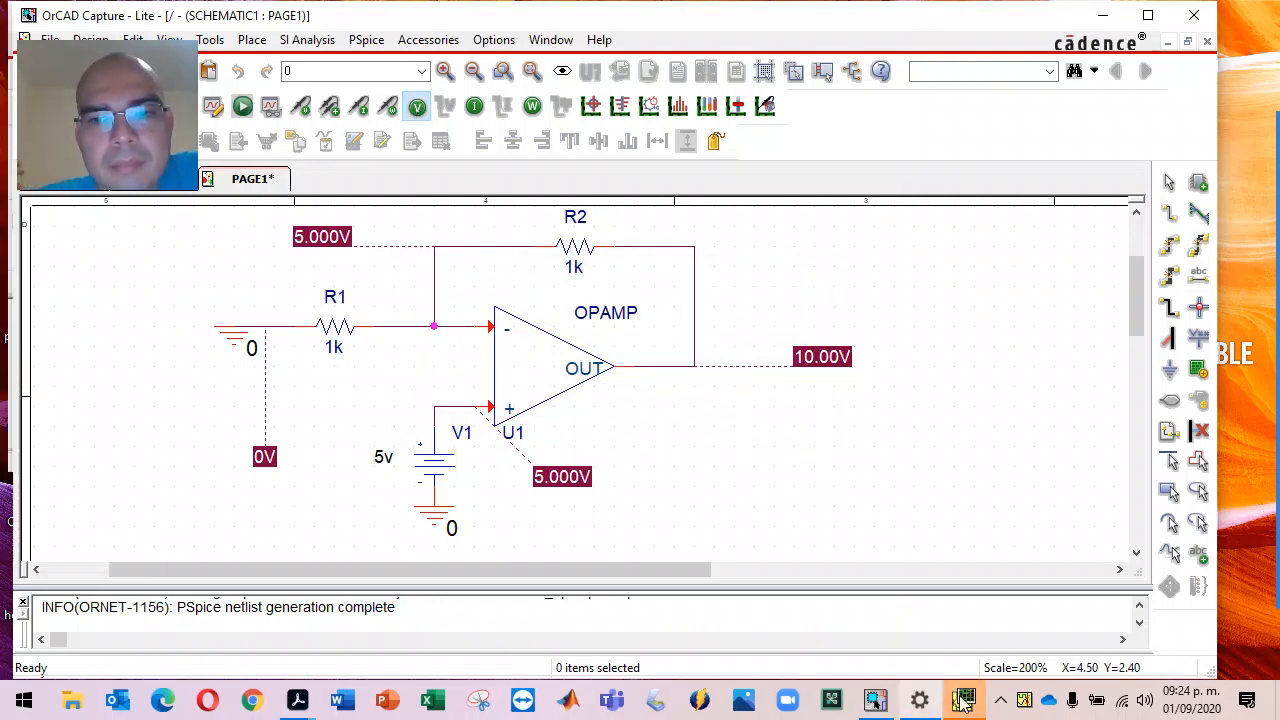
left_click(700, 470)
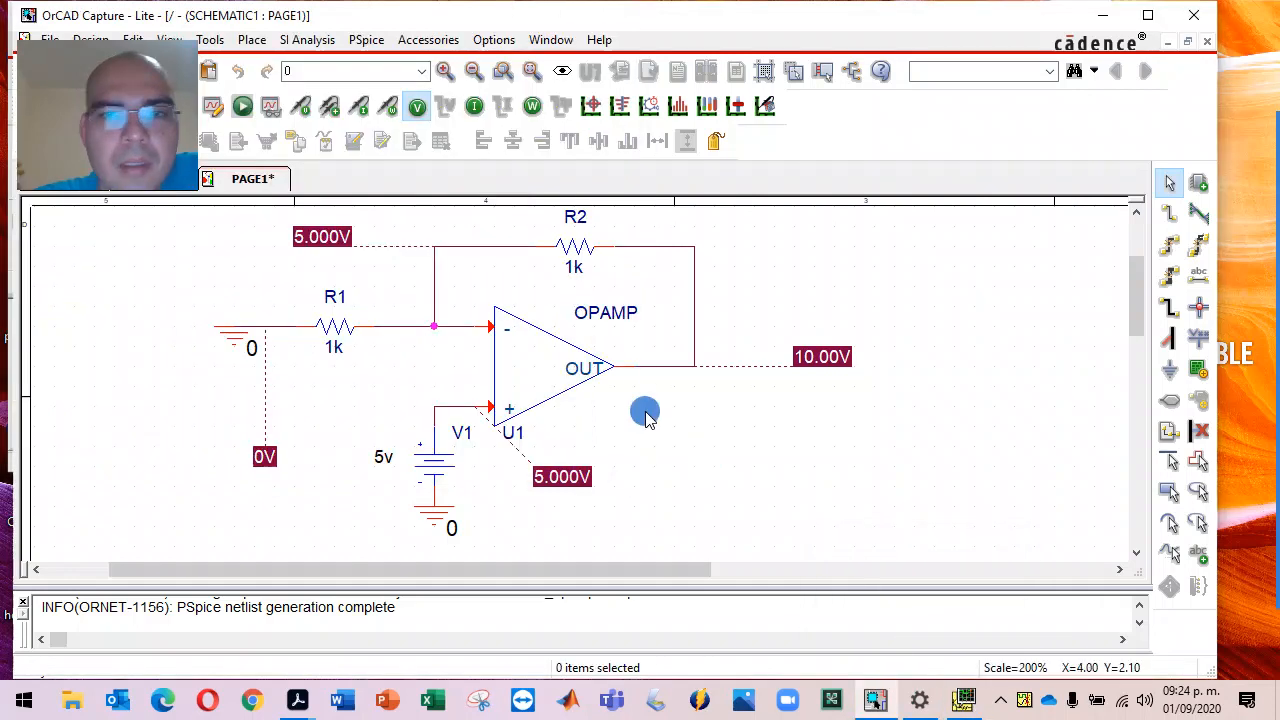
left_click(417, 108)
left_click(417, 109)
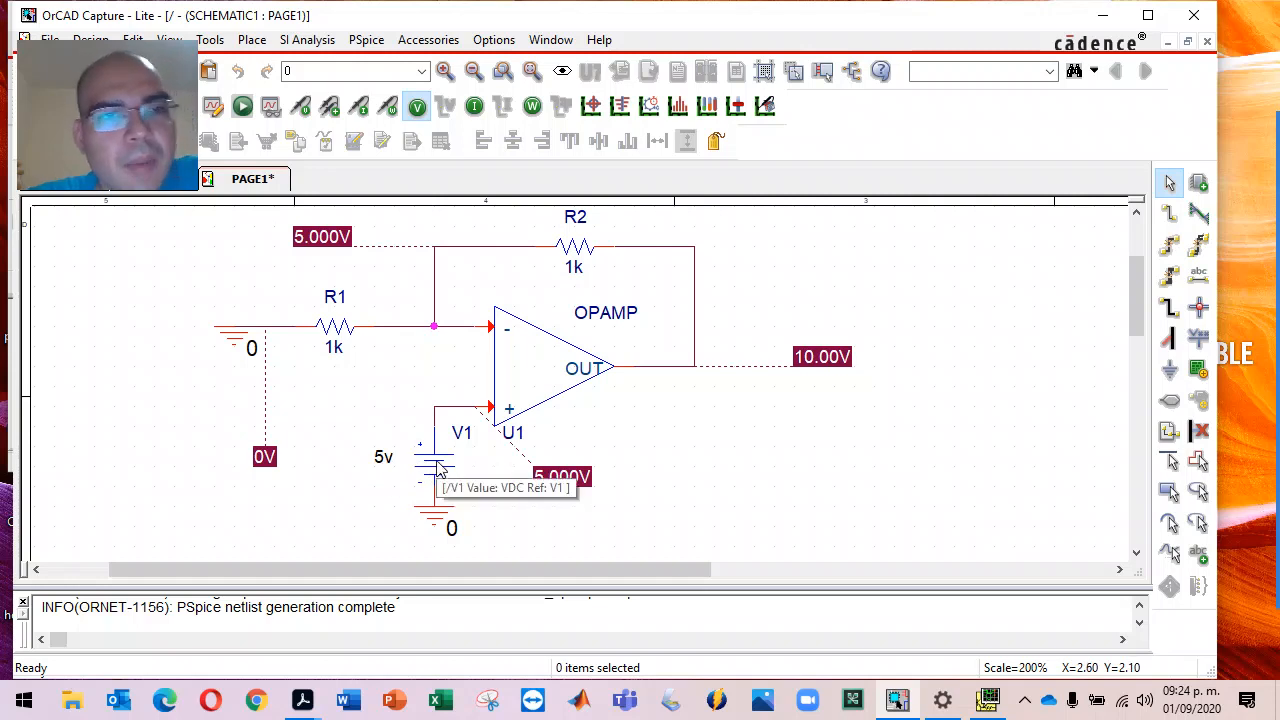
left_click_drag(356, 405, 453, 539)
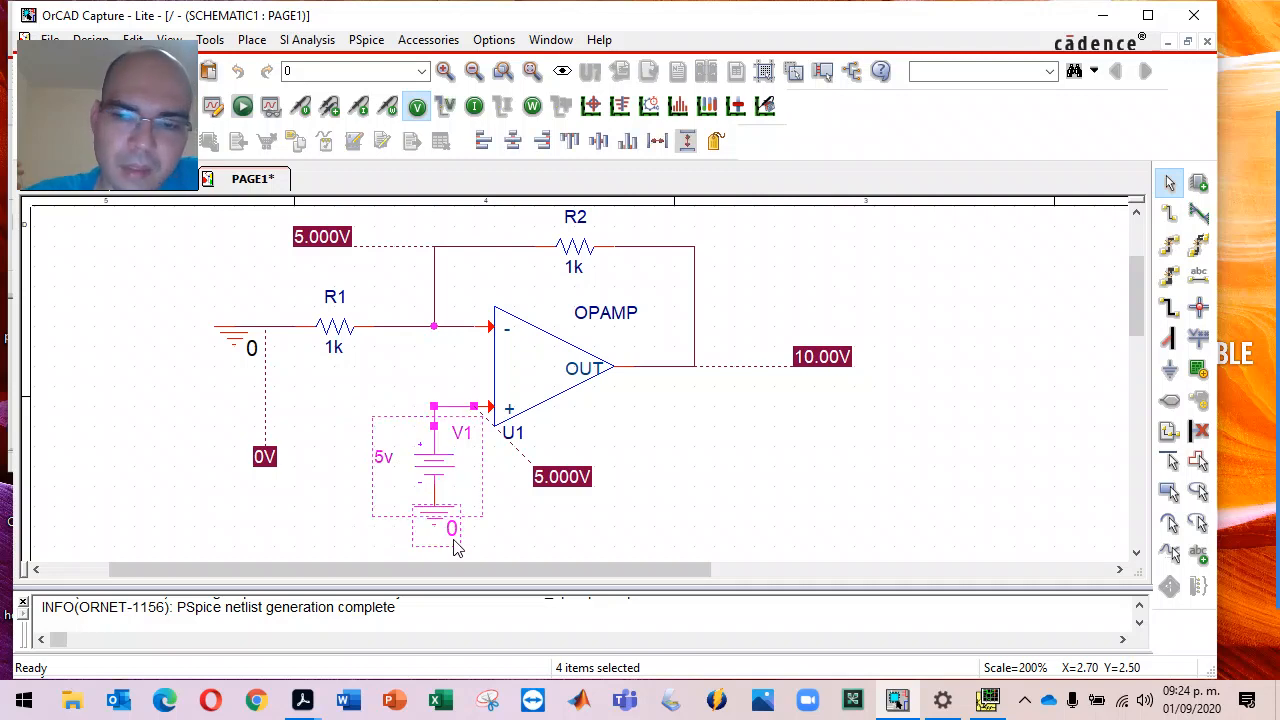
key("Delete")
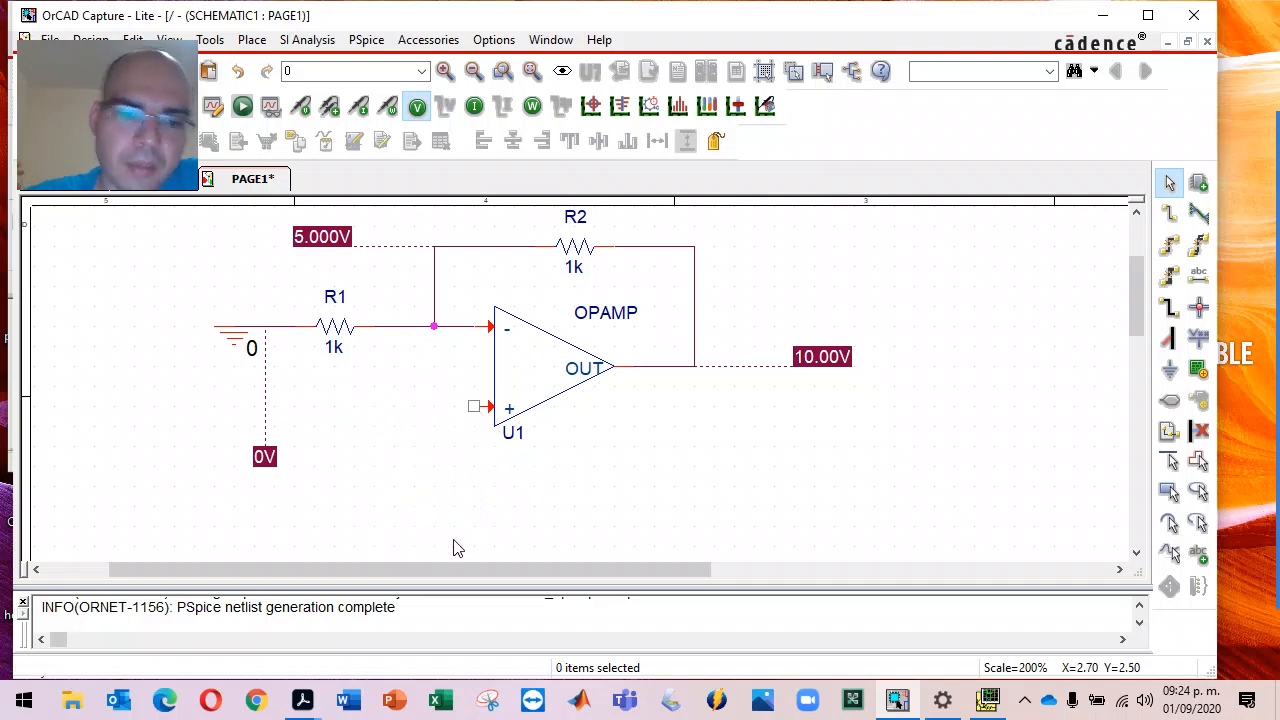
key("ctrl+z")
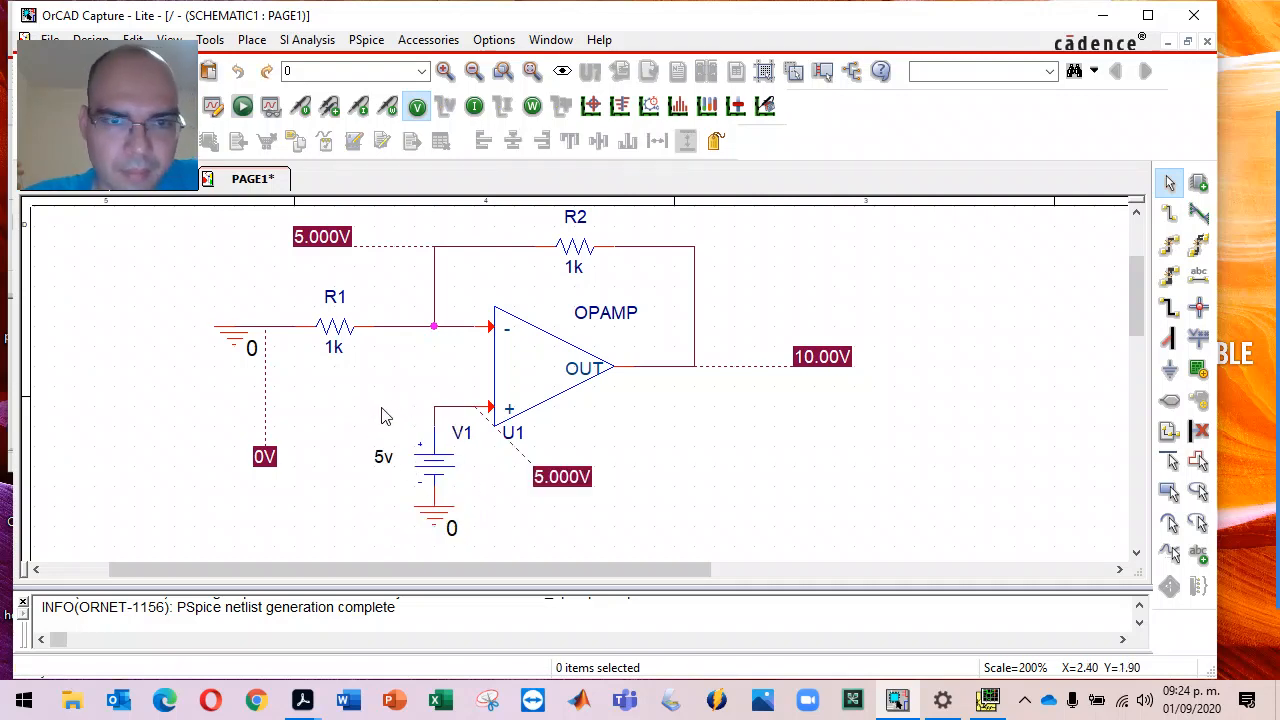
- Delete V1 with its ground and wires and the grounded wire at R1's input, and hide the bias voltages
left_click_drag(371, 400, 466, 531)
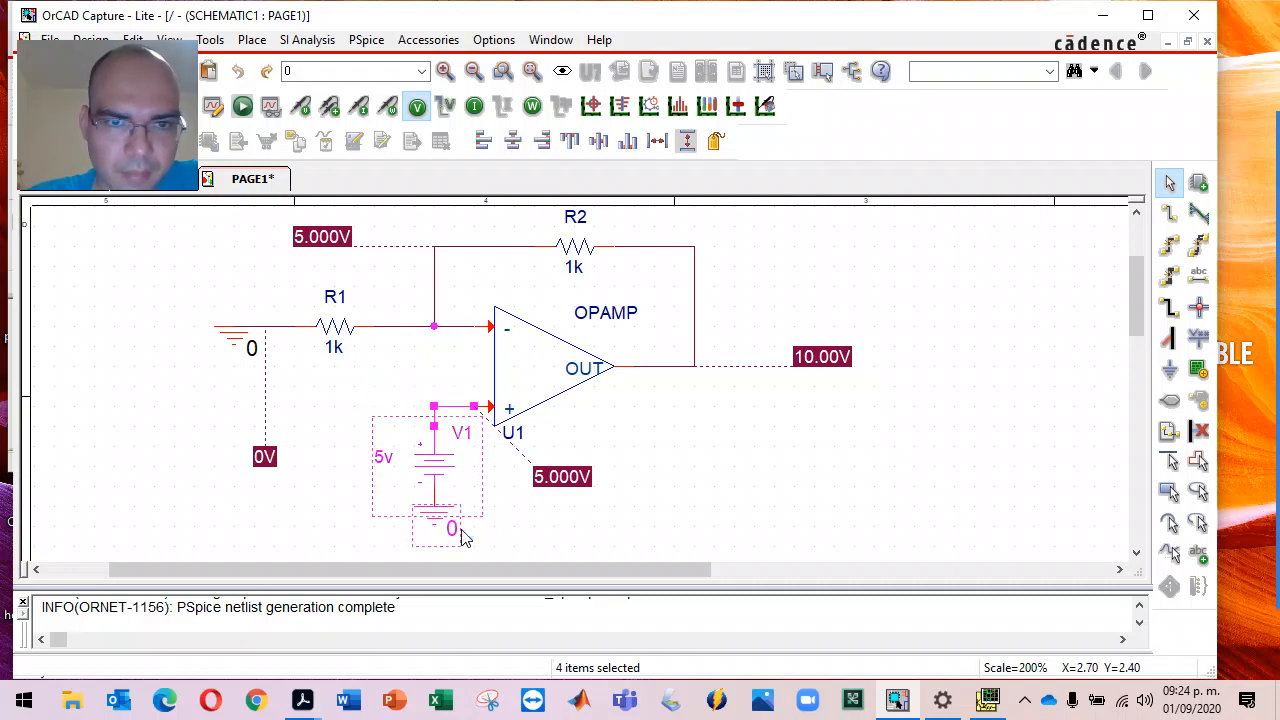
key("Delete")
left_click_drag(194, 323, 251, 350)
key("Delete")
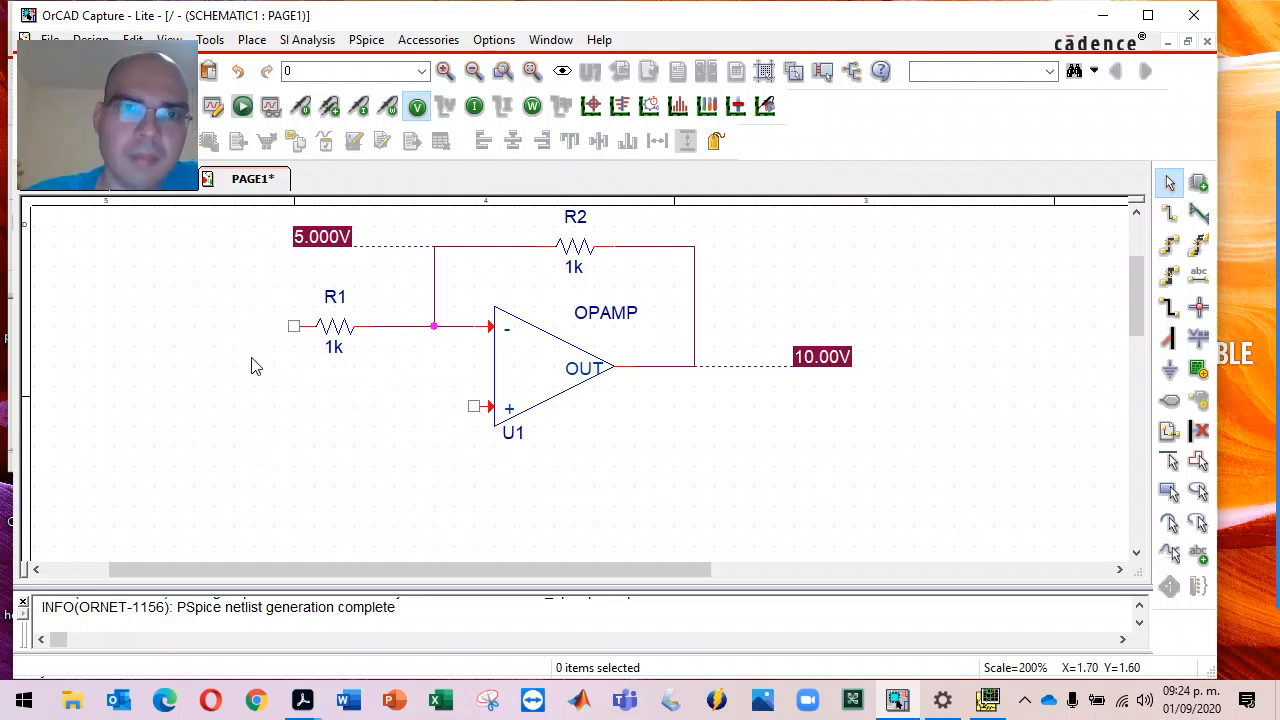
left_click(418, 106)
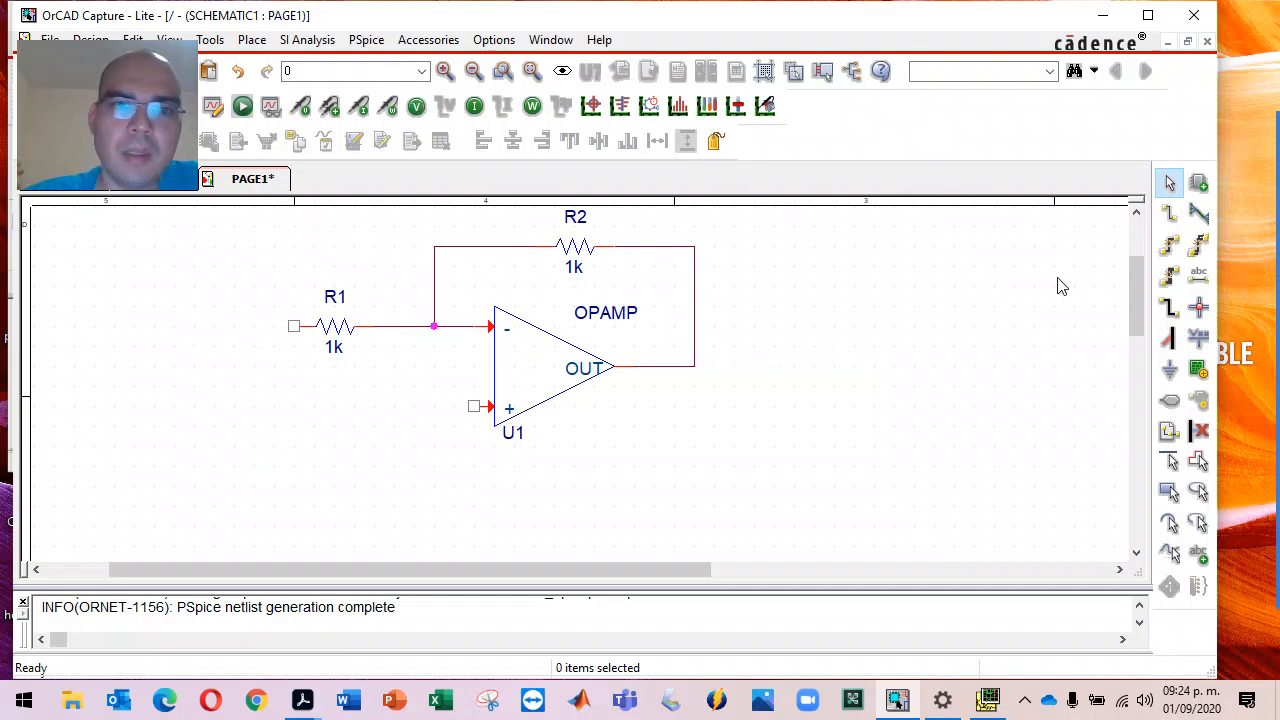
- Place a VSIN sinusoidal source from the SOURCE library below and to the left of R1
left_click(1200, 182)
type("vsin")
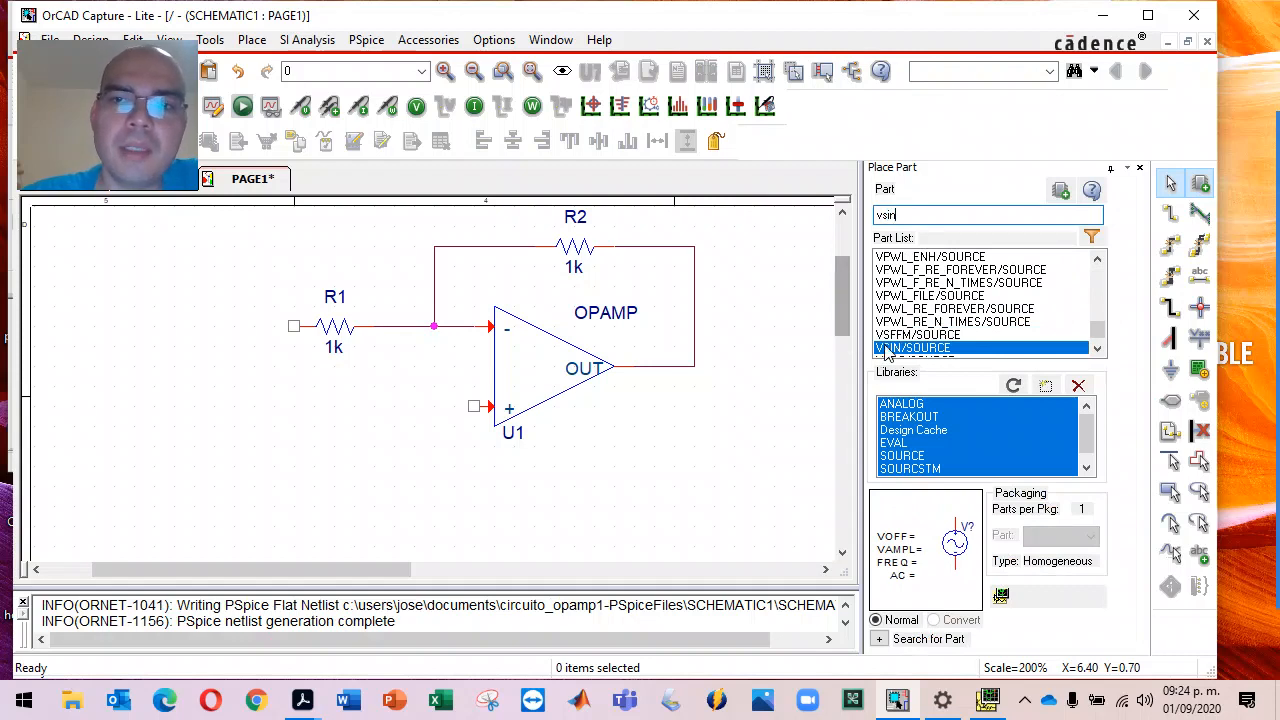
double_click(905, 347)
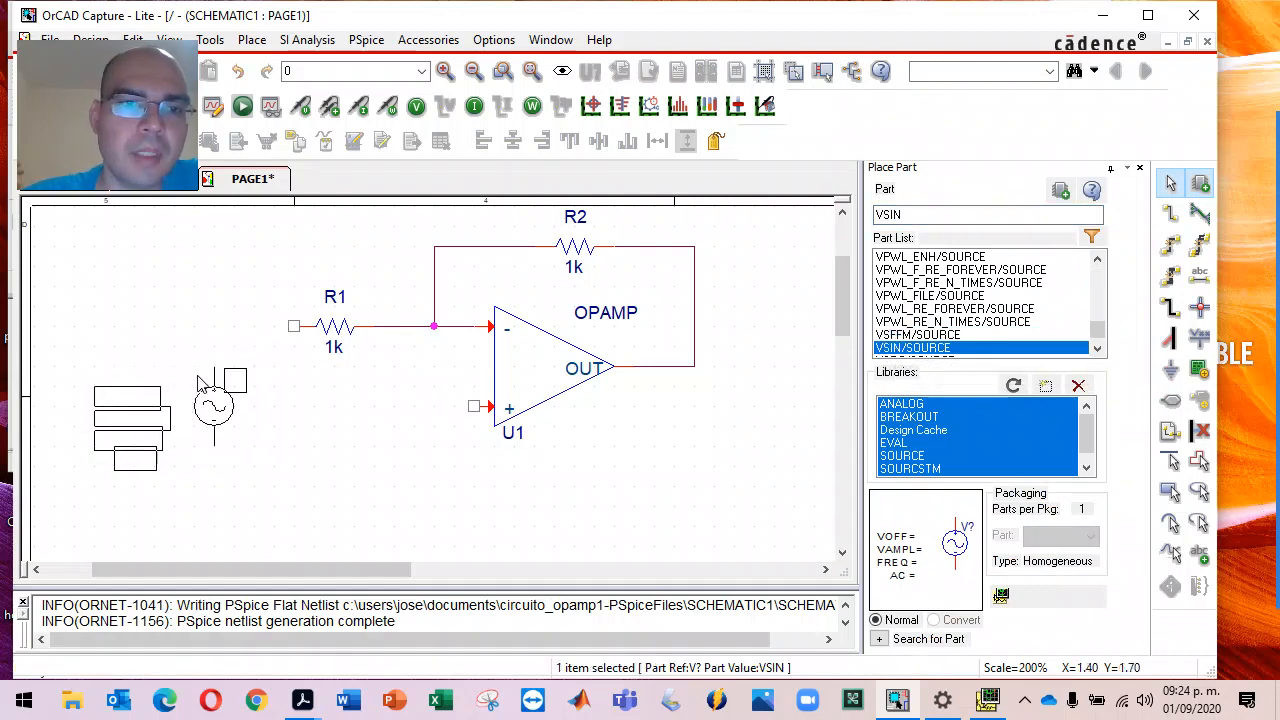
left_click(190, 405)
key("Escape")
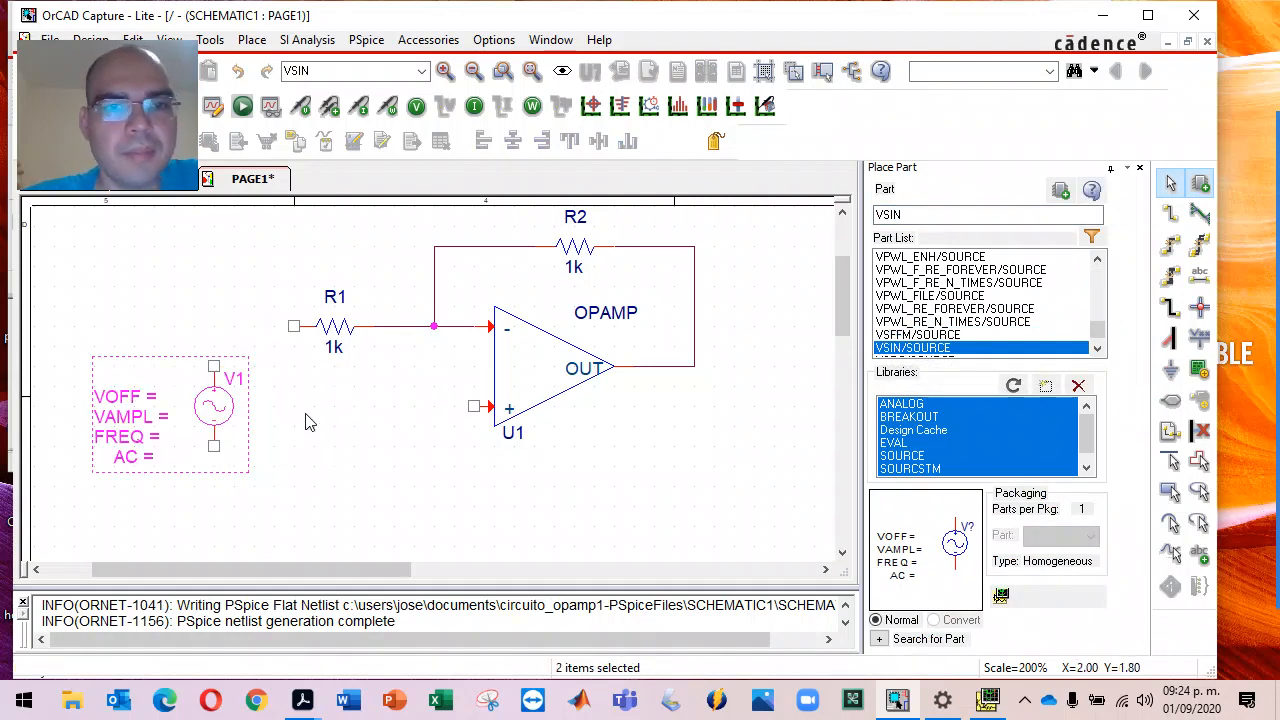
left_click(1140, 168)
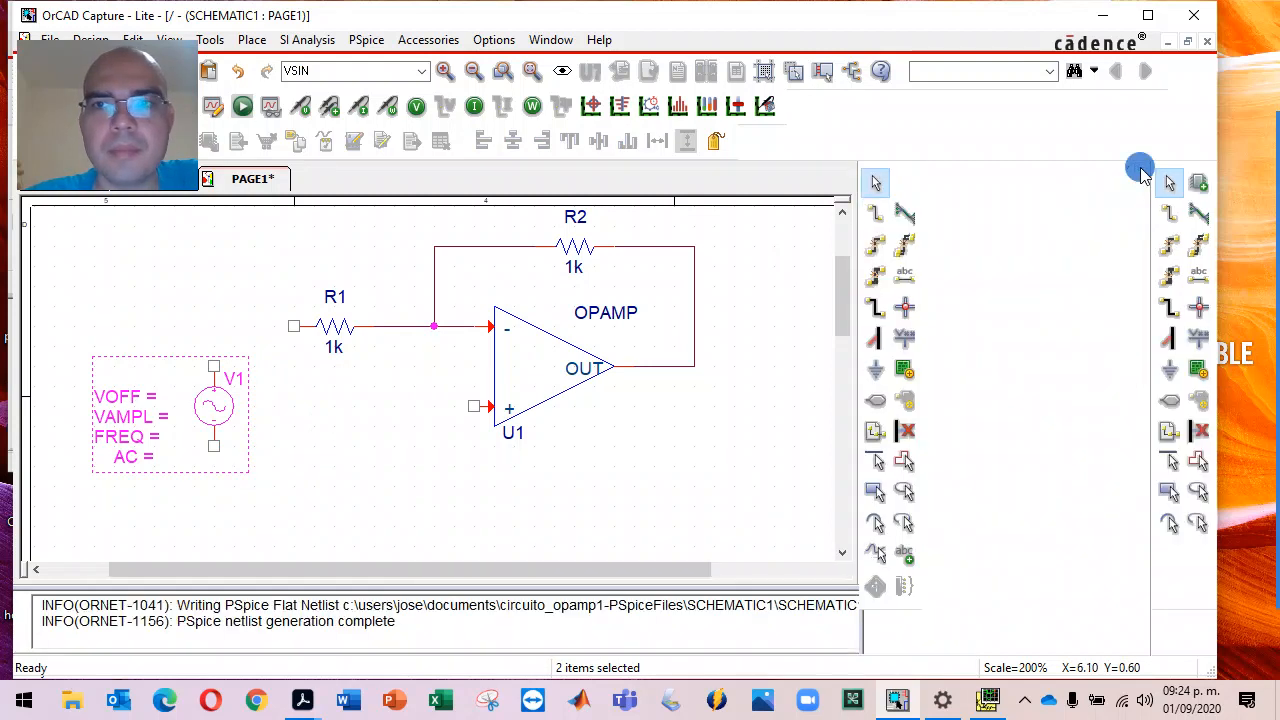
- Wire the positive terminal of the VSIN source to the free input end of R1
left_click(563, 491)
key("w")
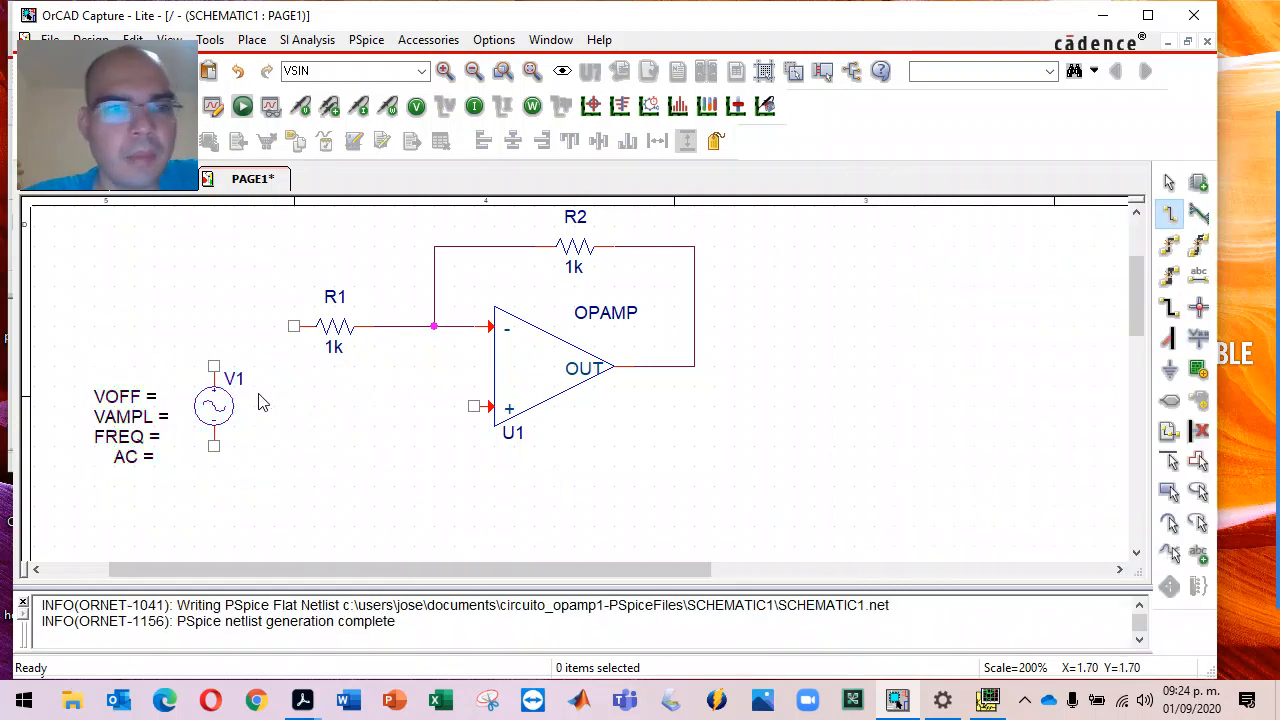
left_click(213, 367)
left_click(293, 326)
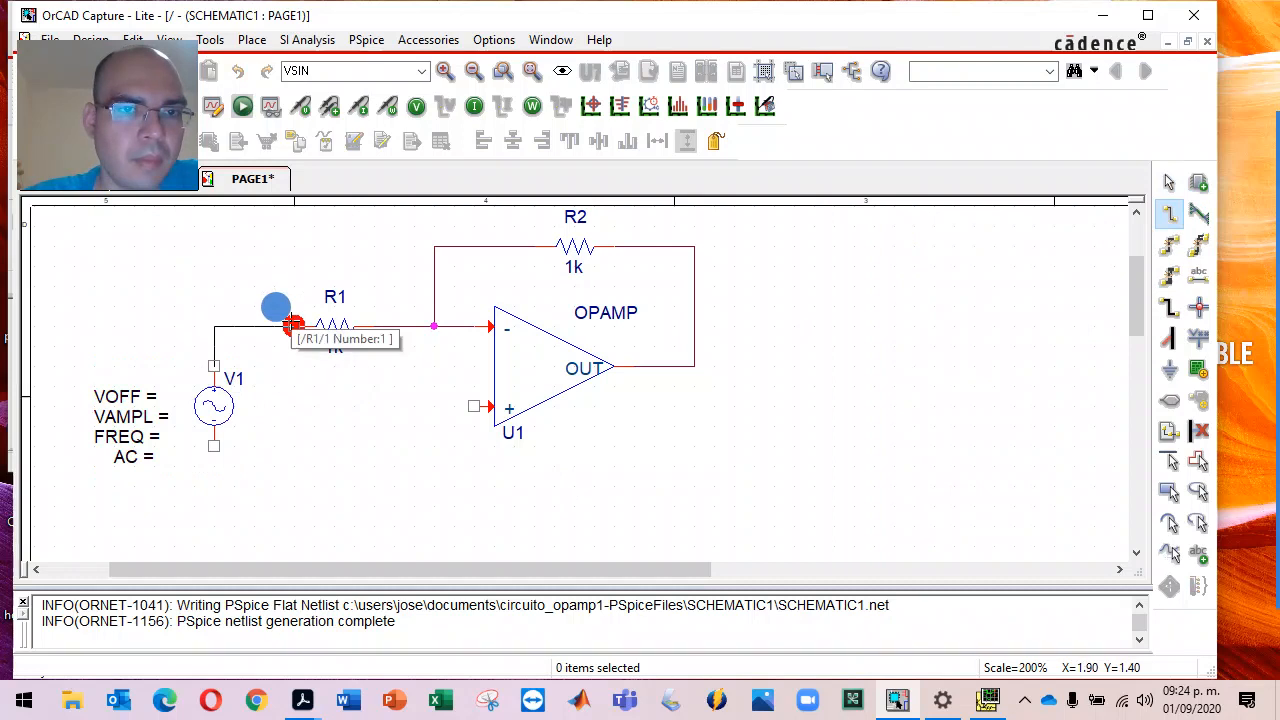
key("Escape")
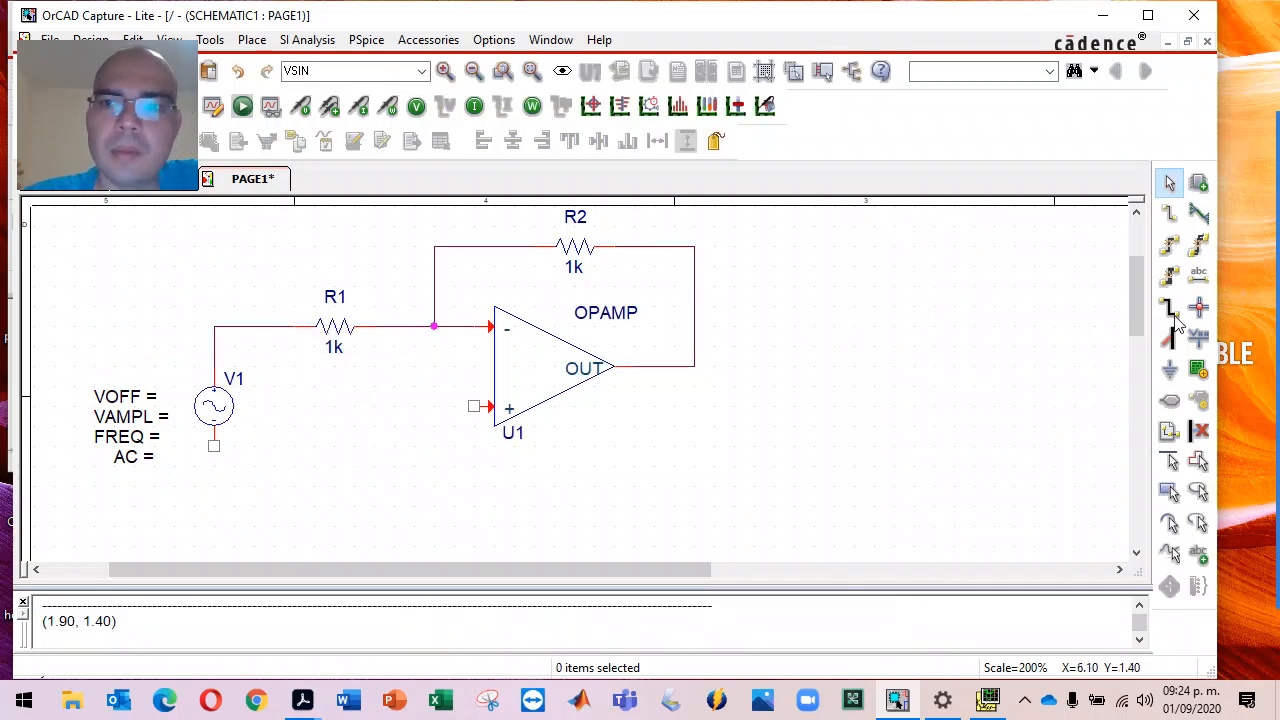
- Place 0/CAPSYM grounds on the source's negative terminal and below the op-amp's non-inverting input
left_click(1171, 371)
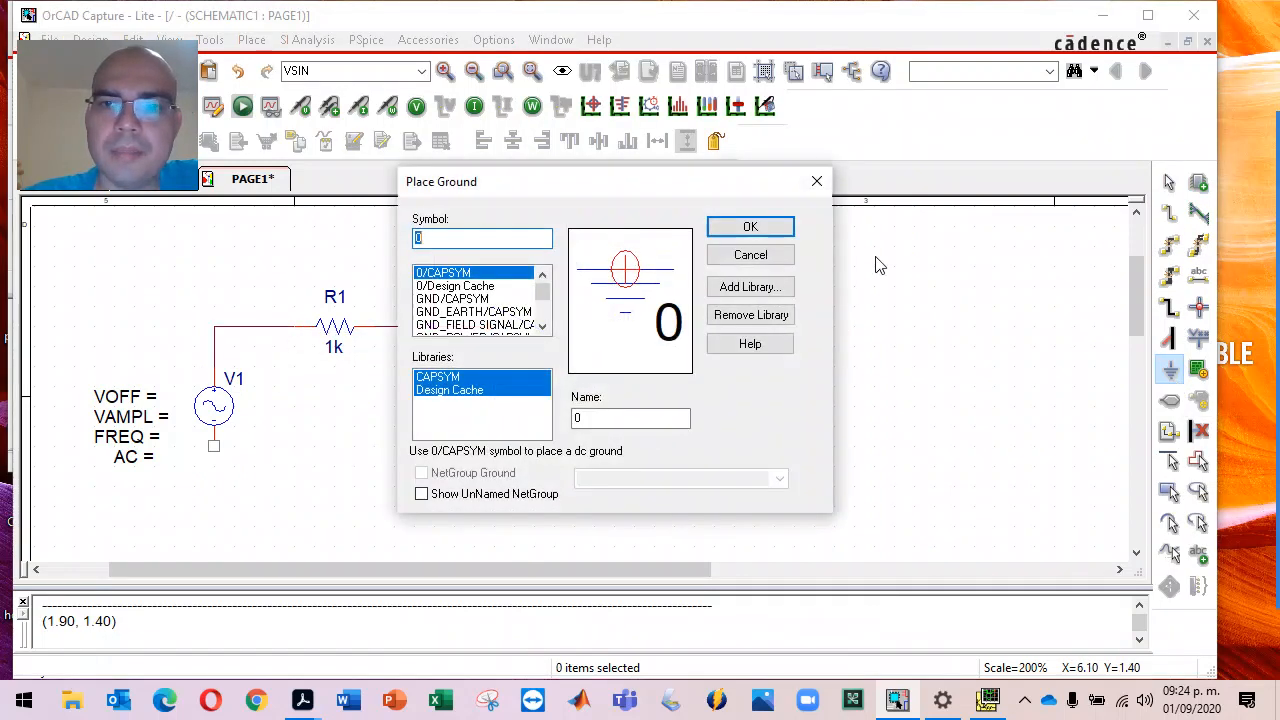
left_click(752, 226)
left_click(211, 468)
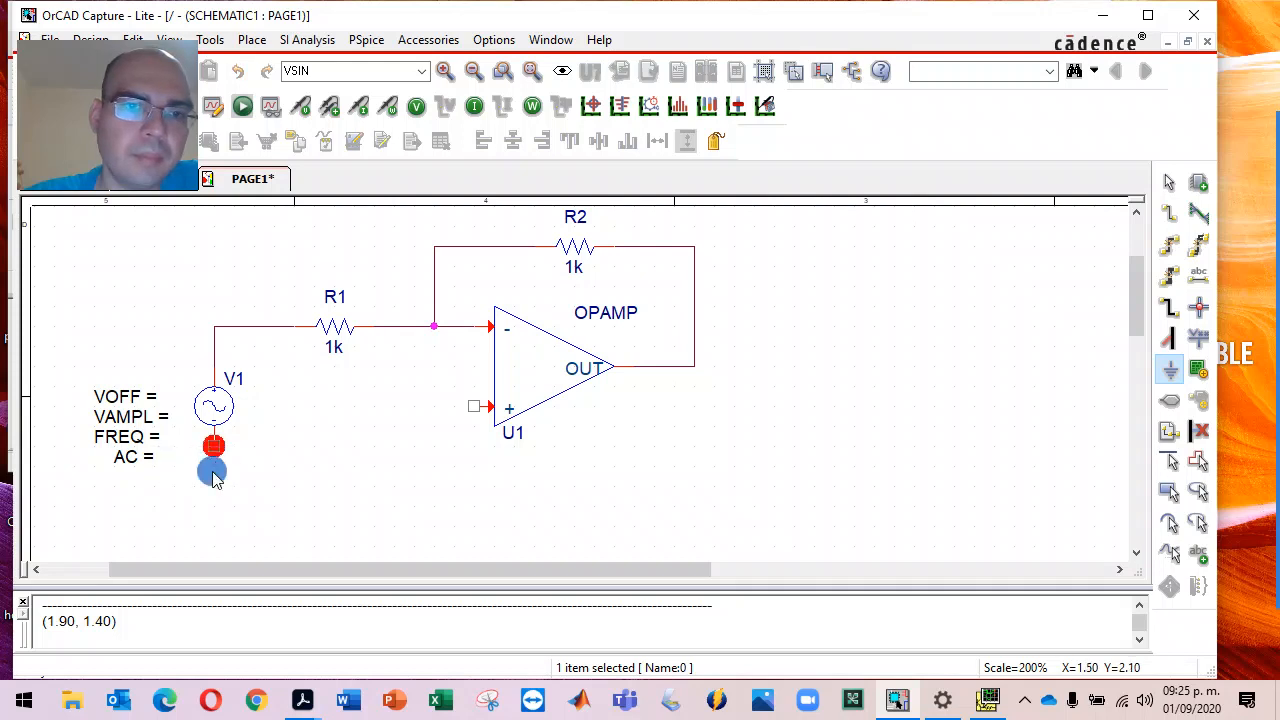
left_click(428, 460)
key("Escape")
- Wire the op-amp's non-inverting input to the ground symbol below it
key("w")
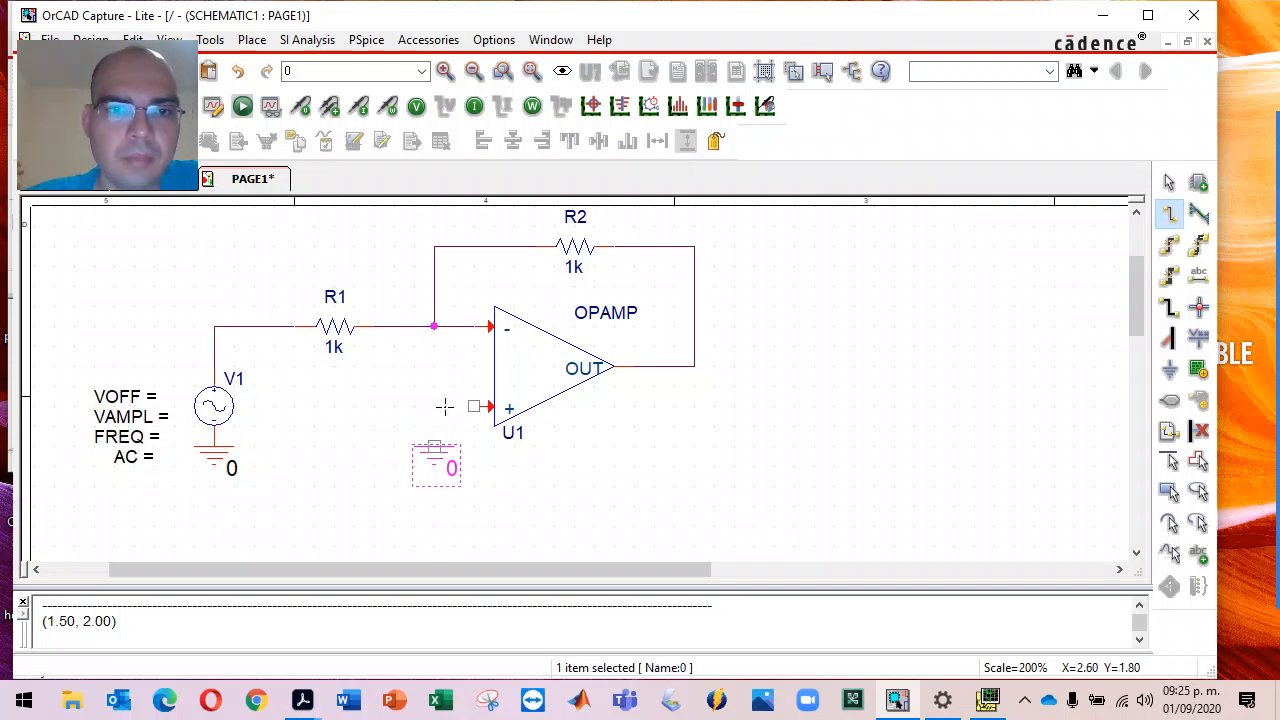
left_click(471, 406)
left_click(433, 406)
left_click(433, 447)
key("Escape")
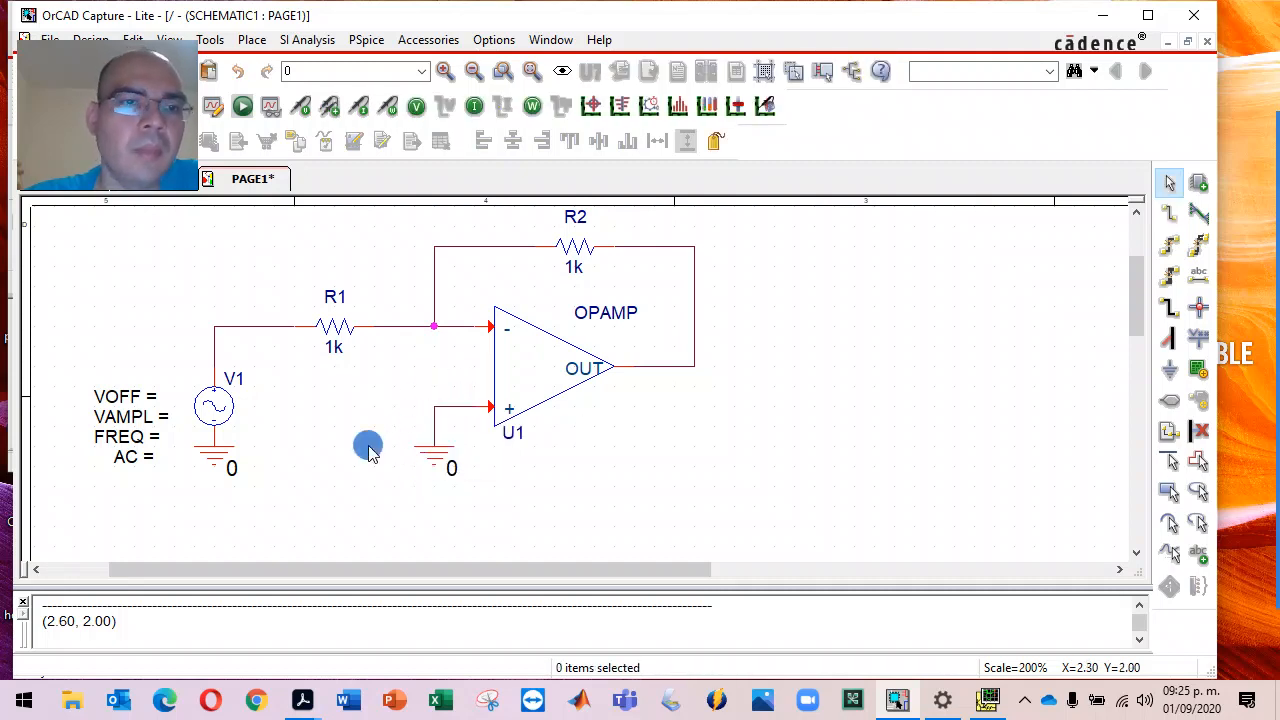
- Set the sinusoidal source's VOFF to 0v and VAMPL to 2v
double_click(128, 396)
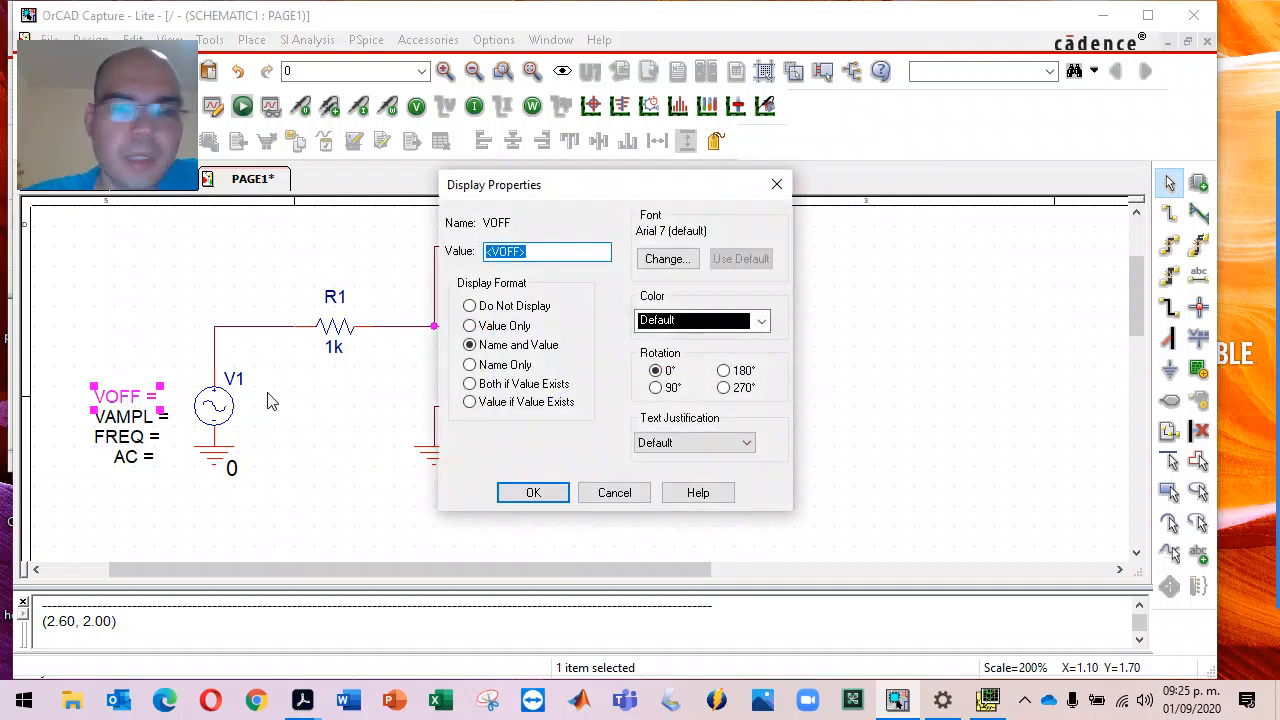
type("0v")
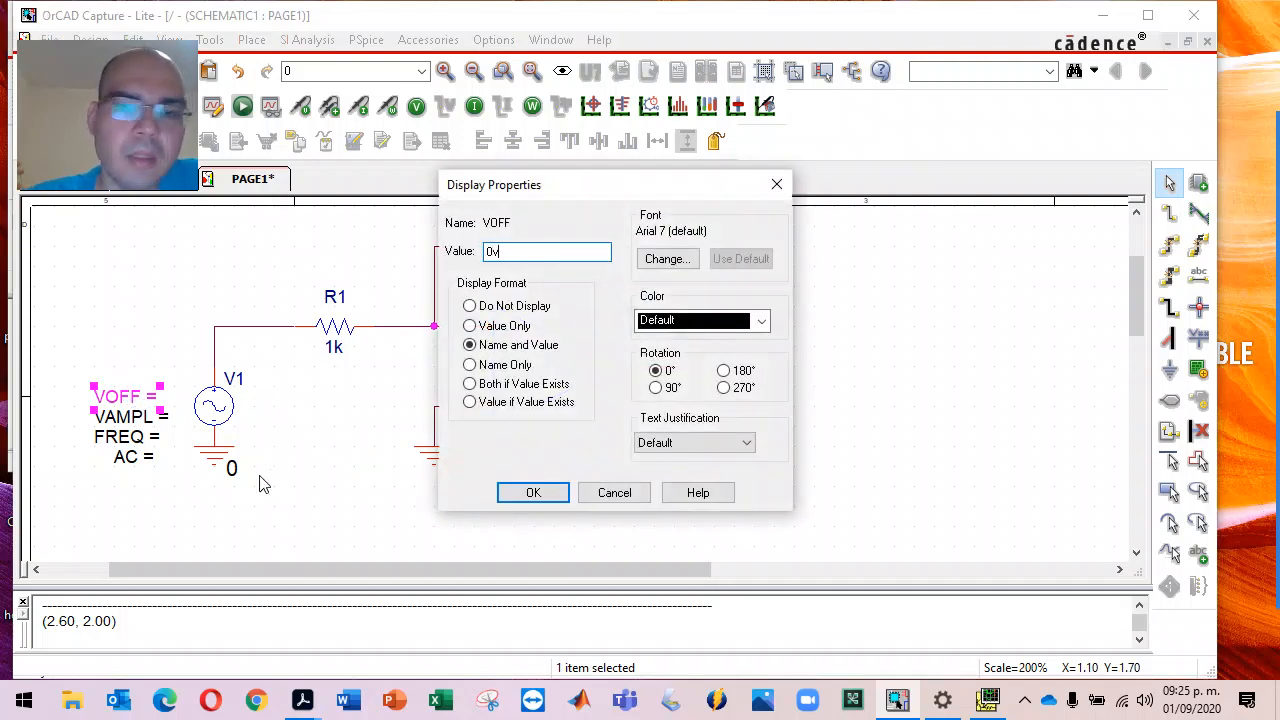
key("Return")
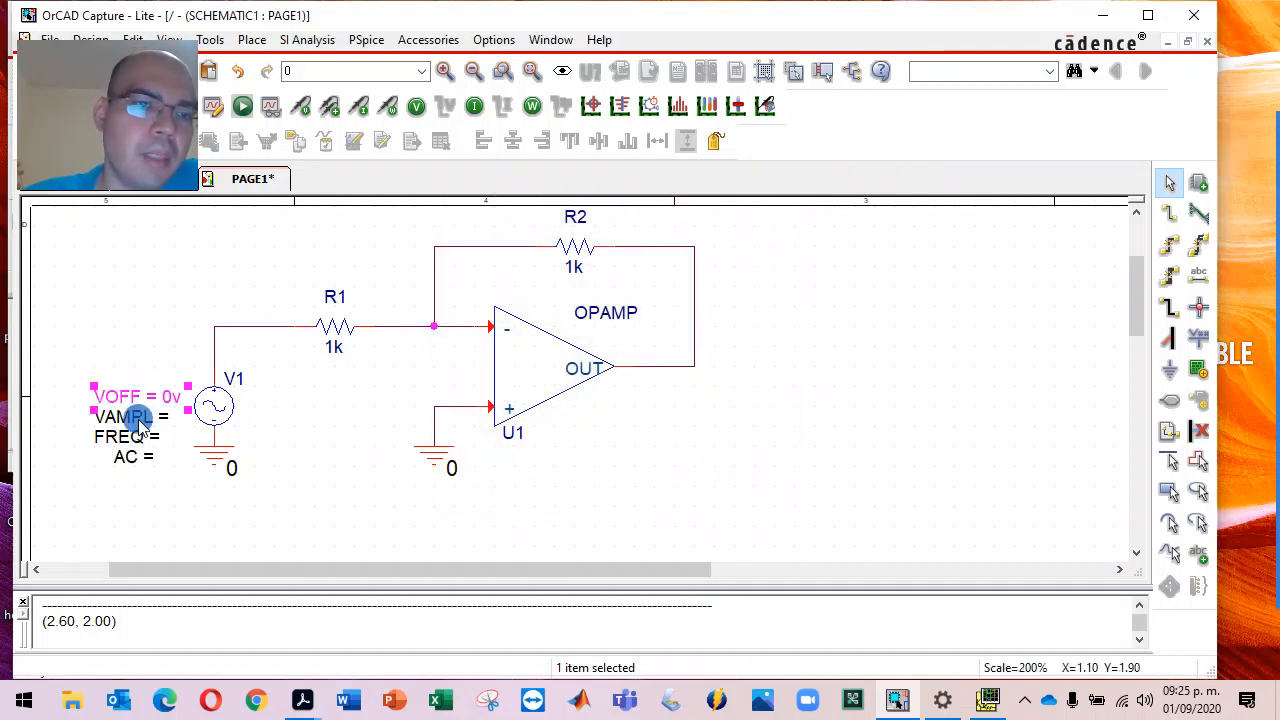
double_click(140, 422)
type("2v")
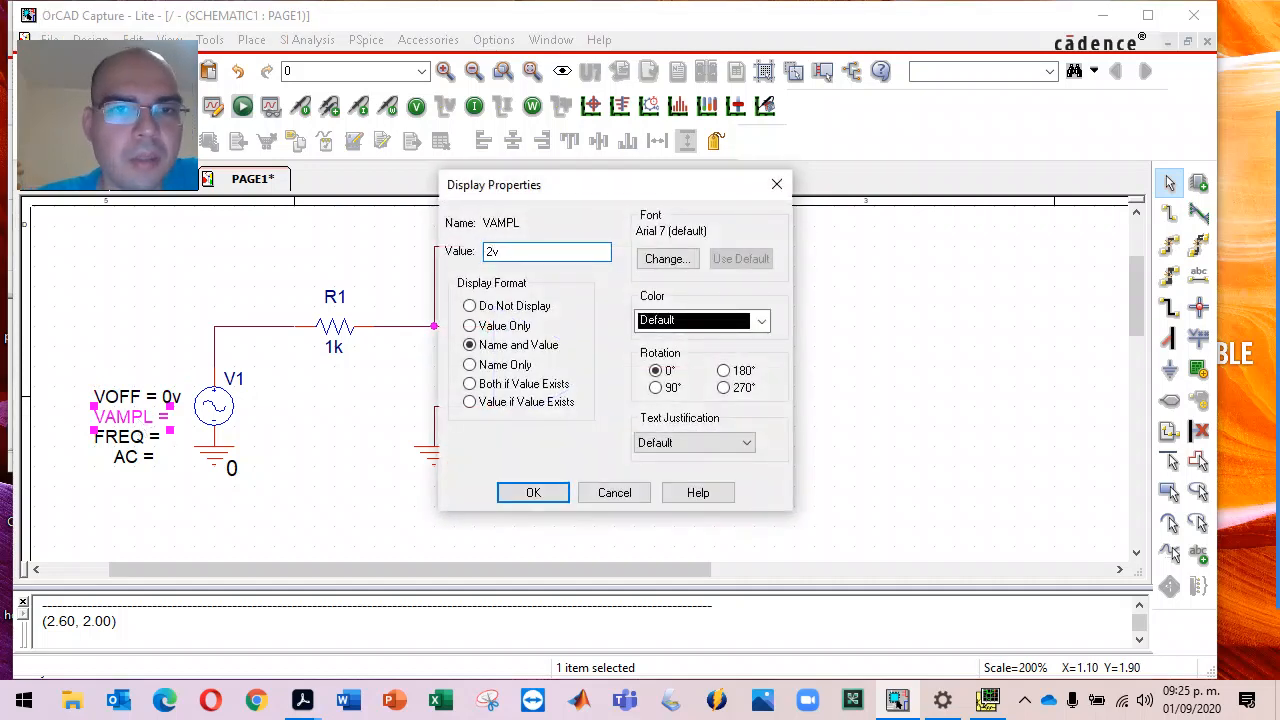
key("Return")
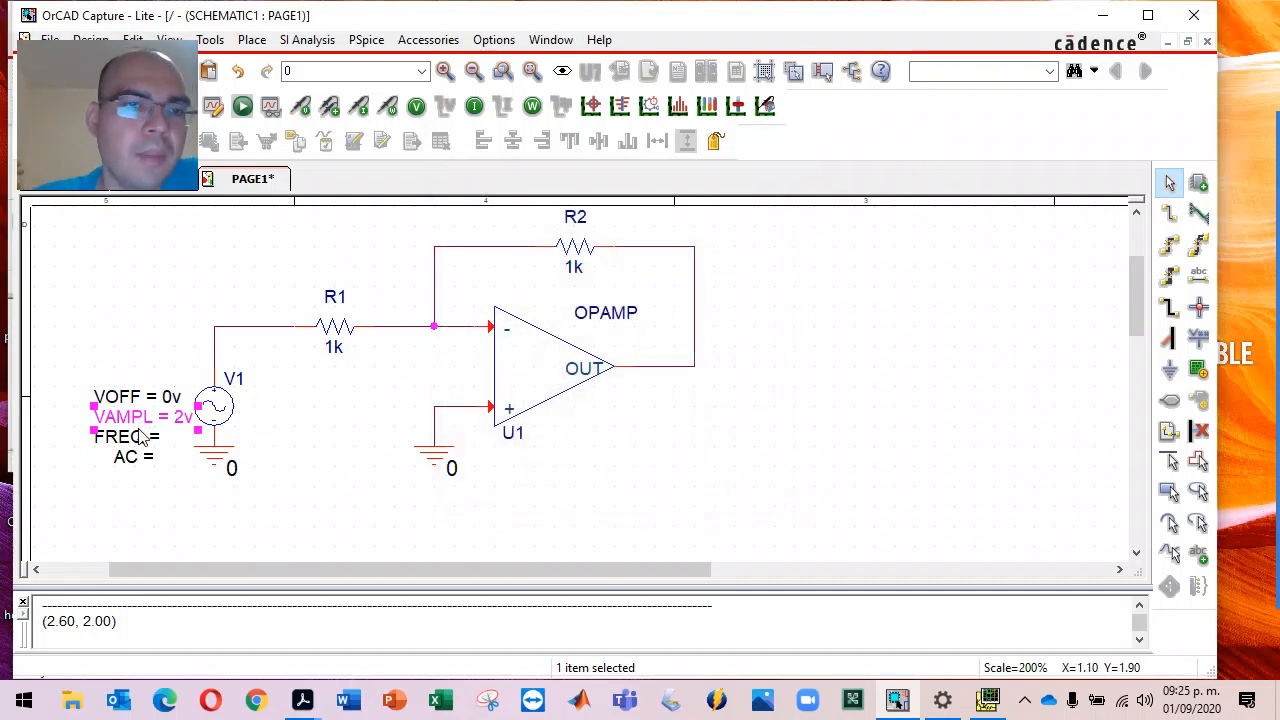
- Set the sinusoidal source's FREQ to 100 and AC to 0
double_click(140, 436)
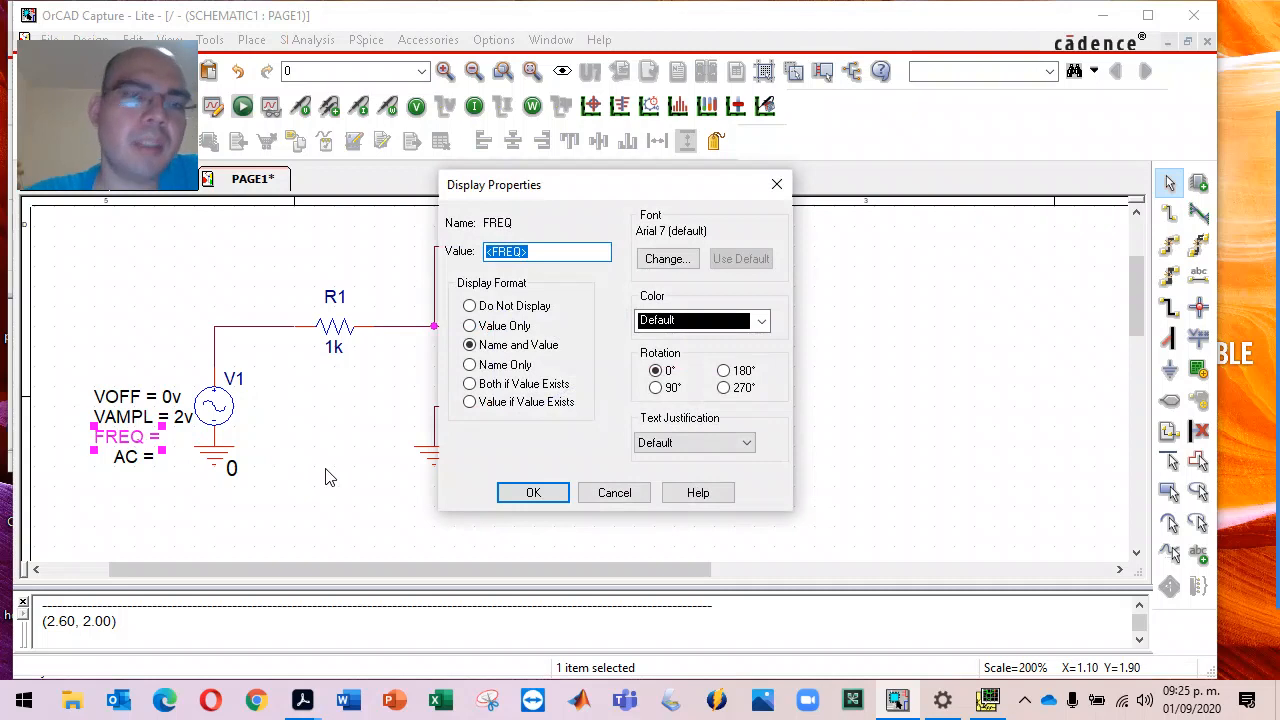
type("100")
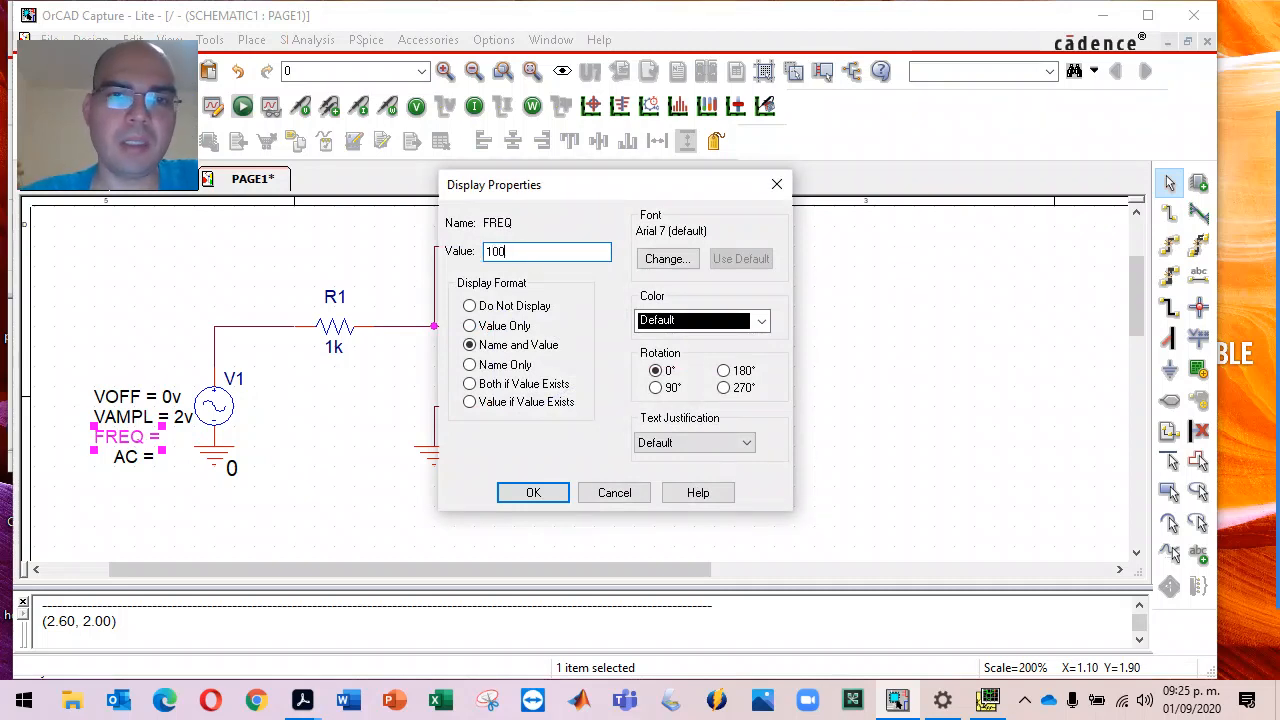
key("Return")
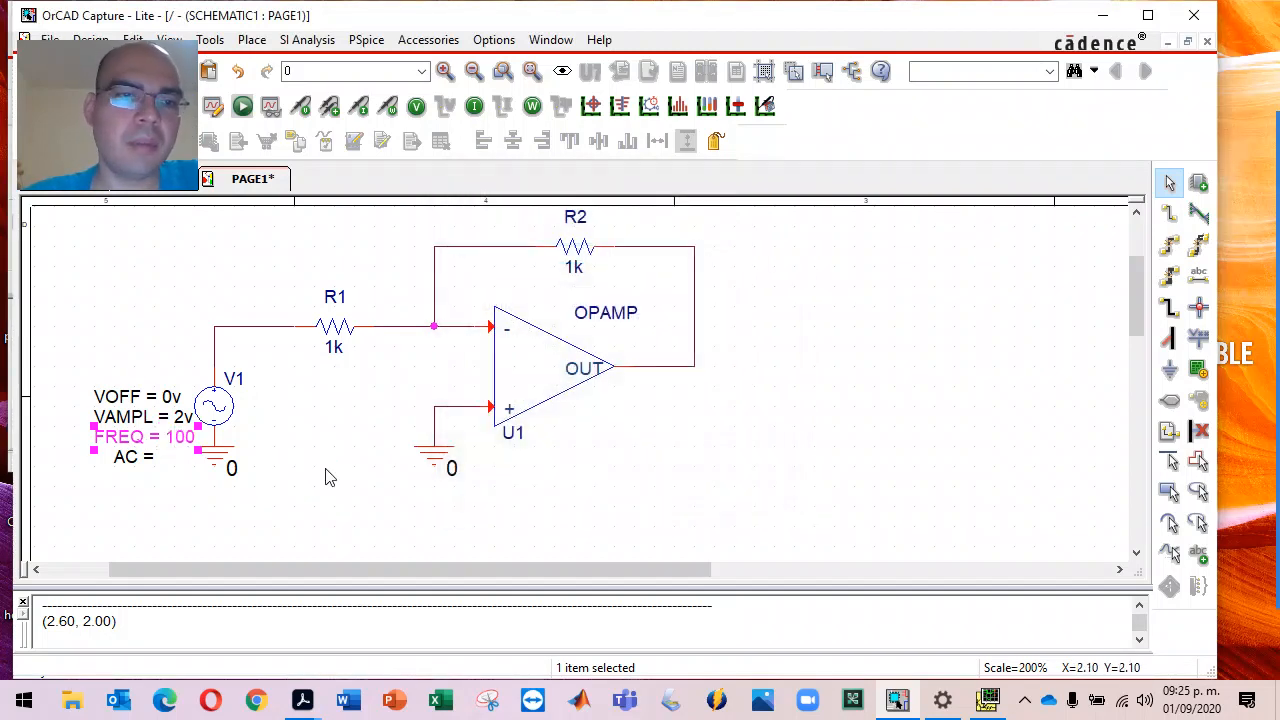
double_click(133, 457)
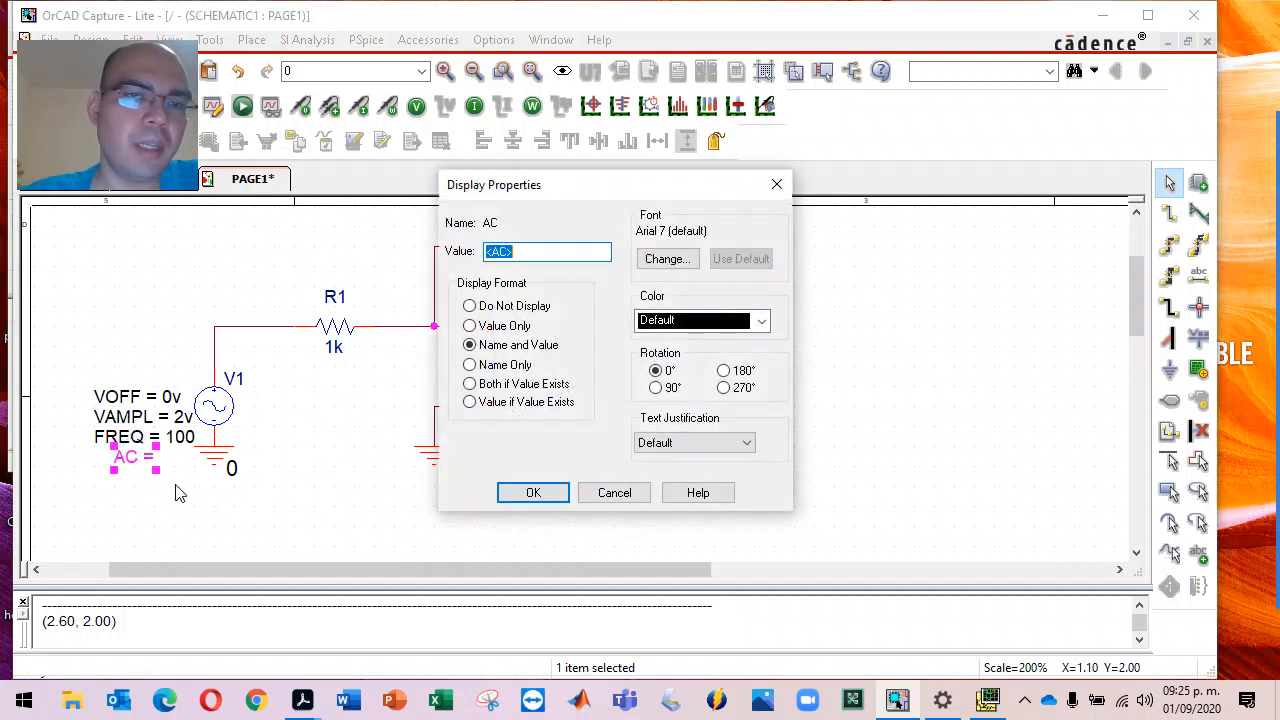
type("0")
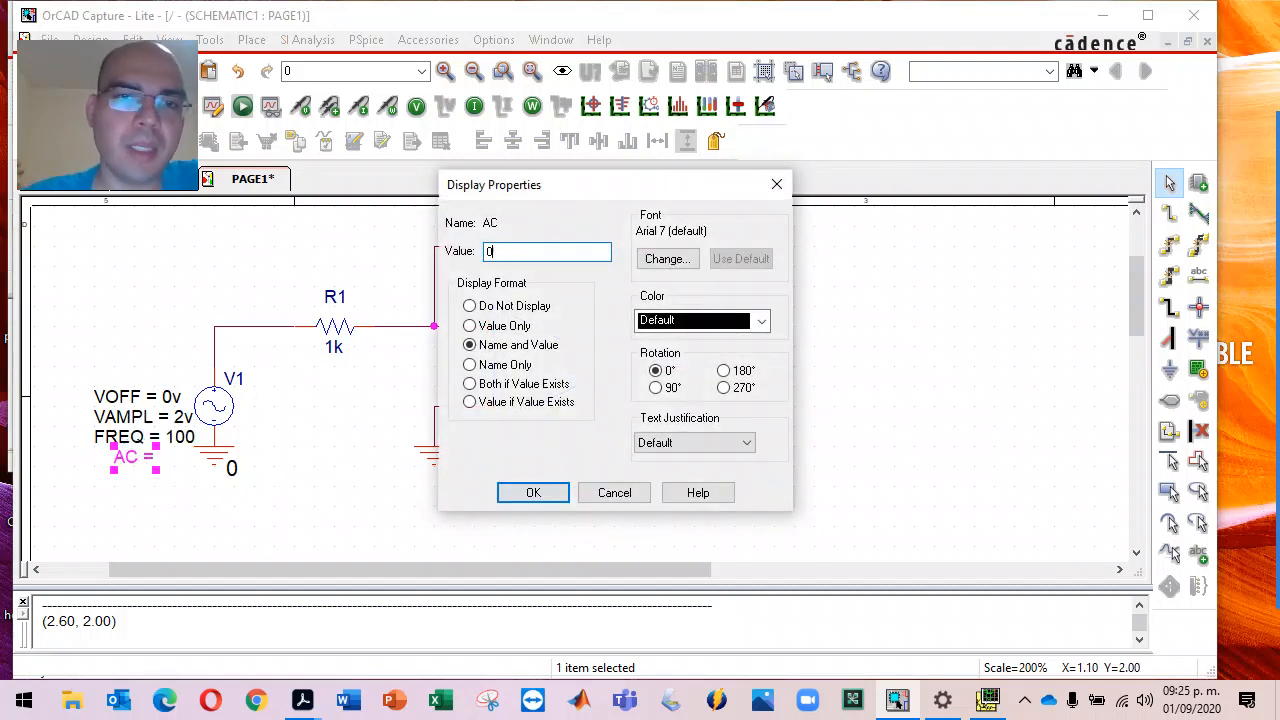
key("Return")
left_click(268, 497)
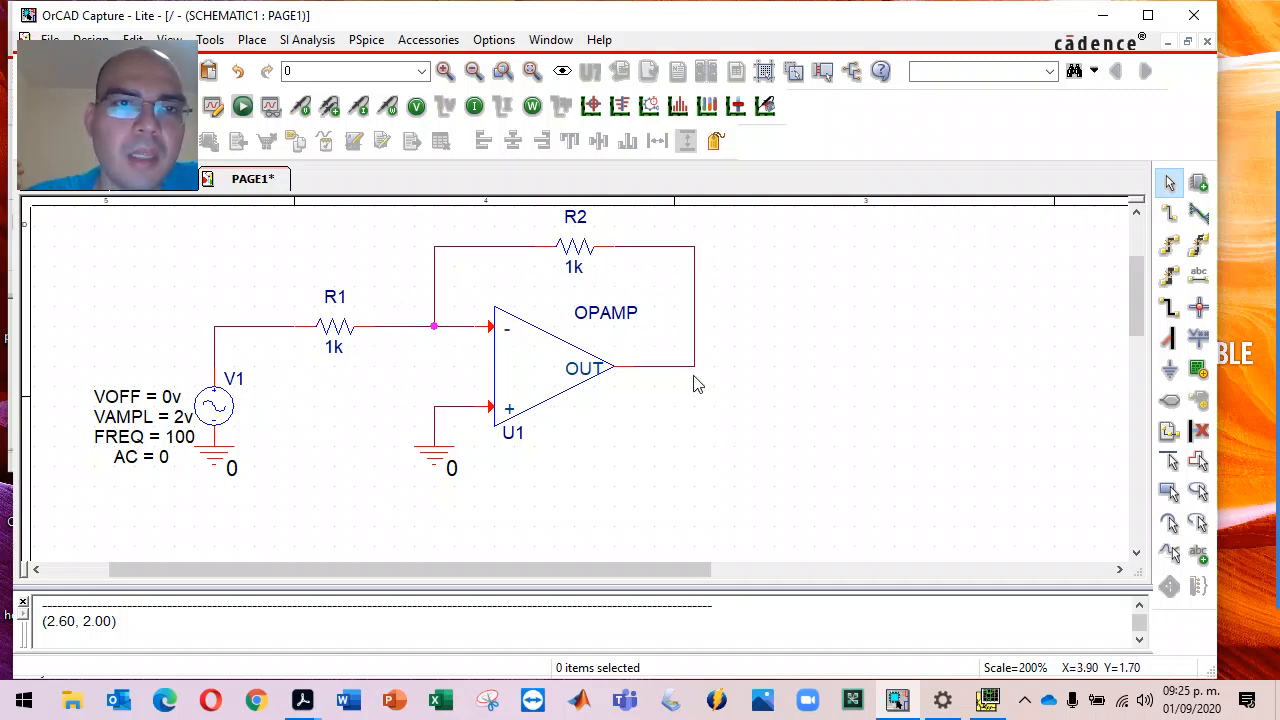
- Run the simulation, minimize the PSpice A/D results, and toggle the bias voltage display on the schematic to refresh it
left_click(243, 107)
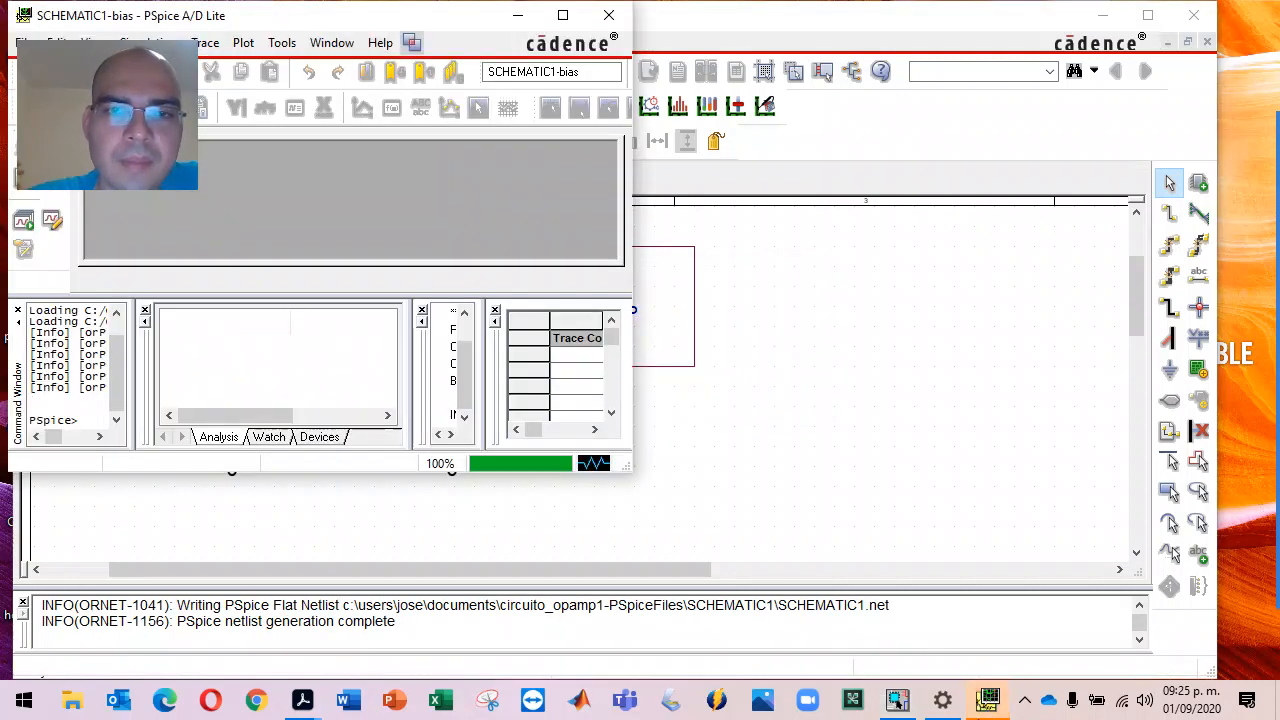
left_click(516, 22)
left_click(417, 107)
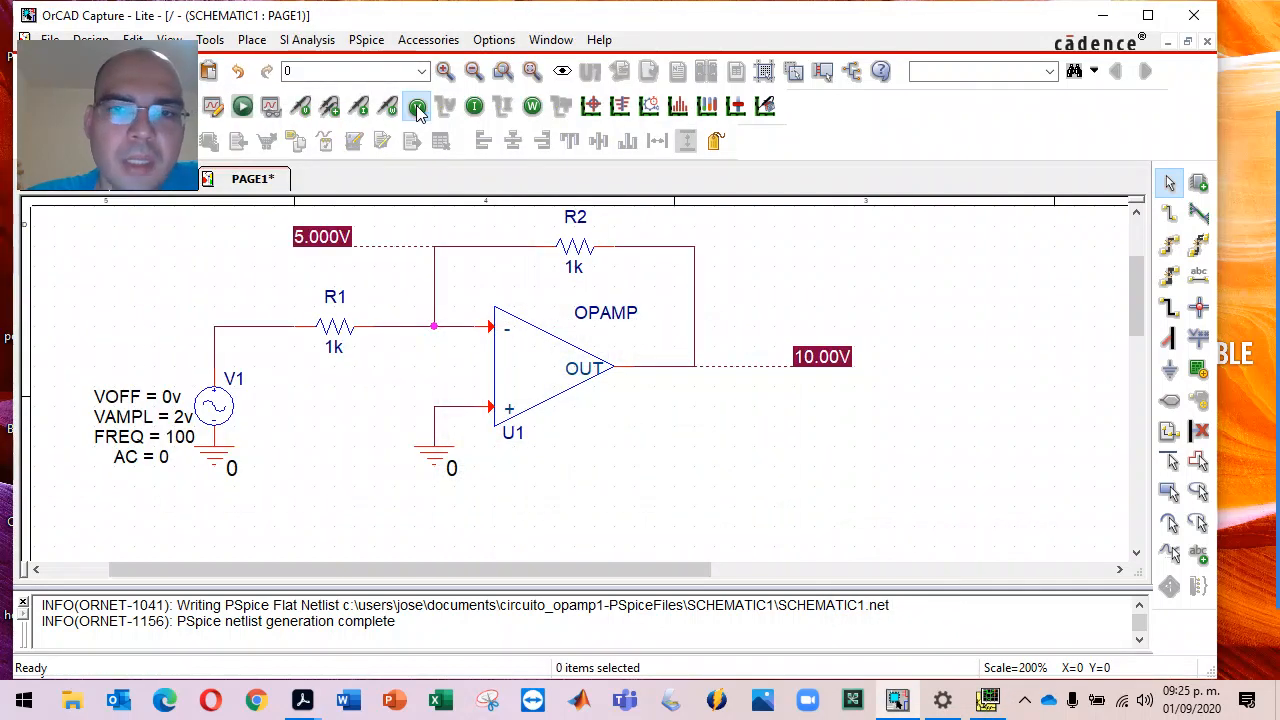
left_click(417, 107)
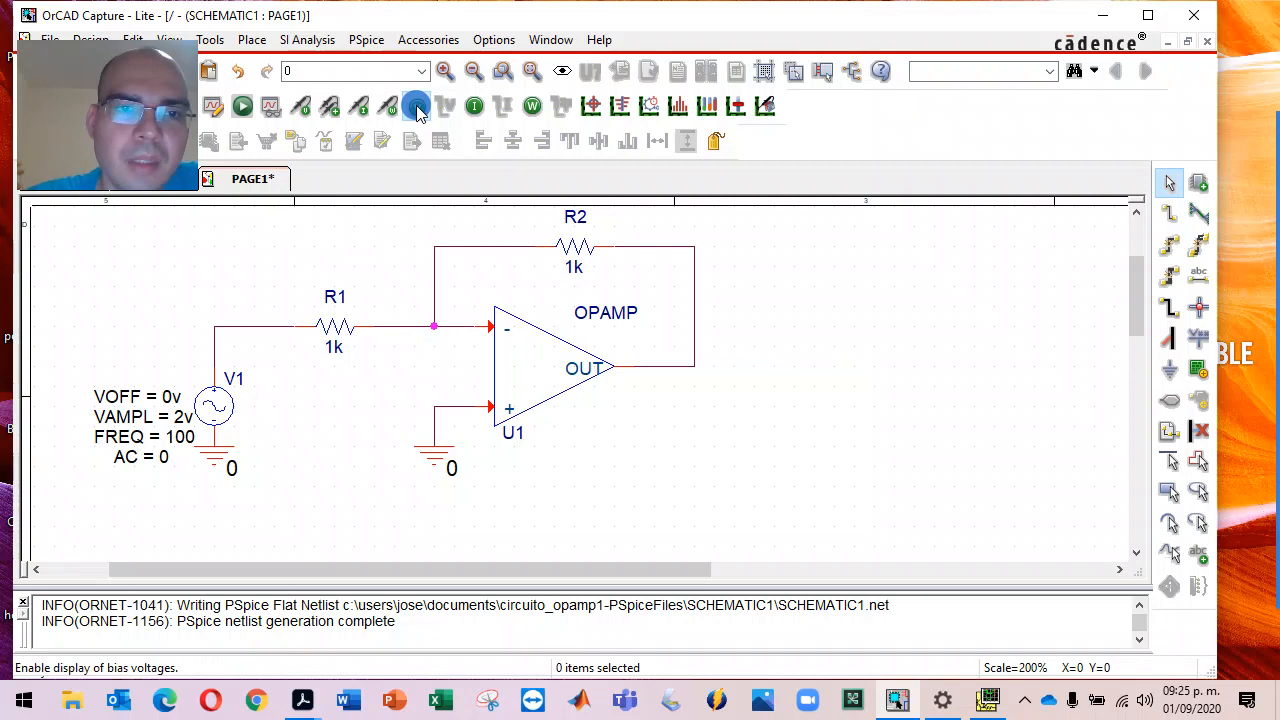
left_click(417, 107)
left_click(417, 107)
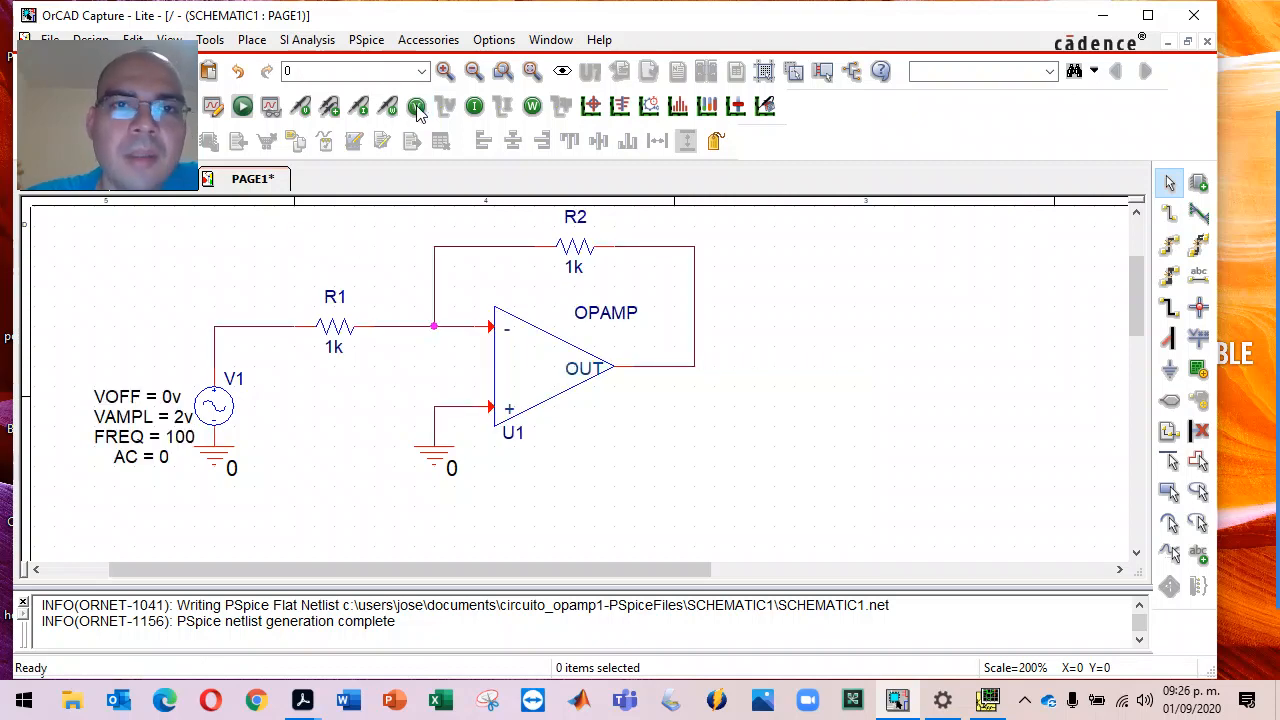
- Close OrCAD Capture, saving all changed project files, and close the PSpice A/D window
left_click(1195, 14)
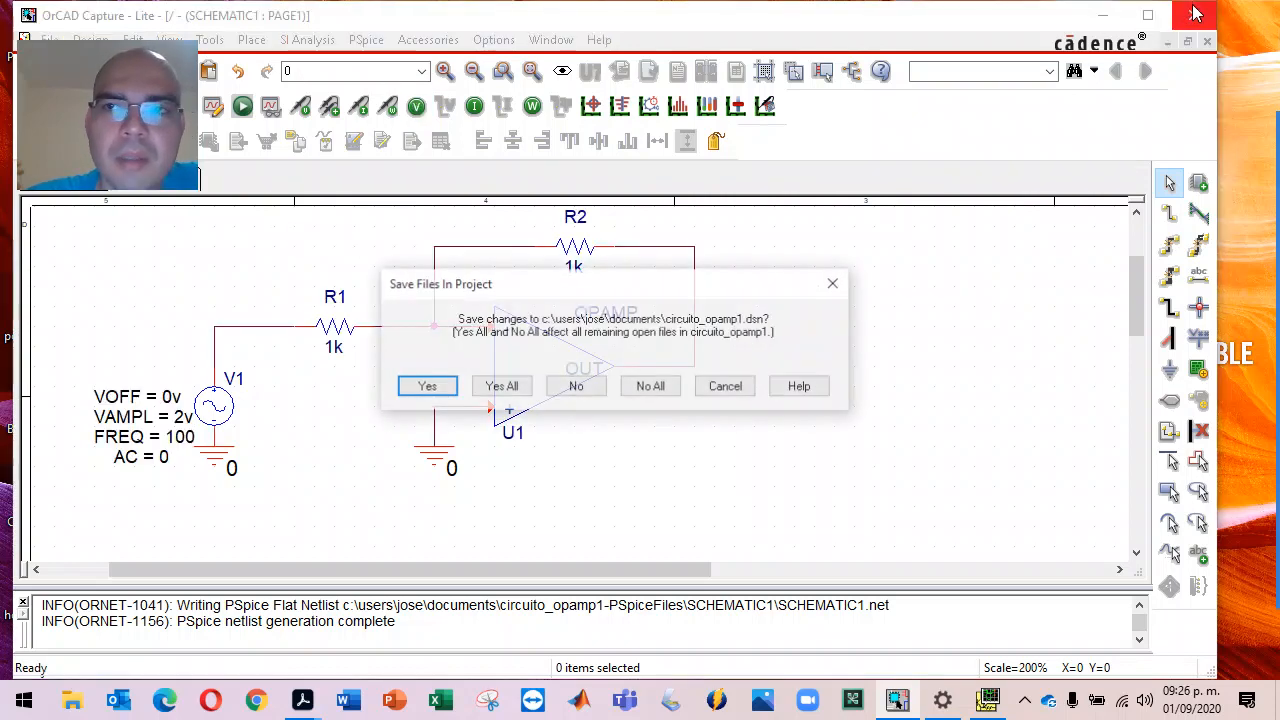
left_click(501, 387)
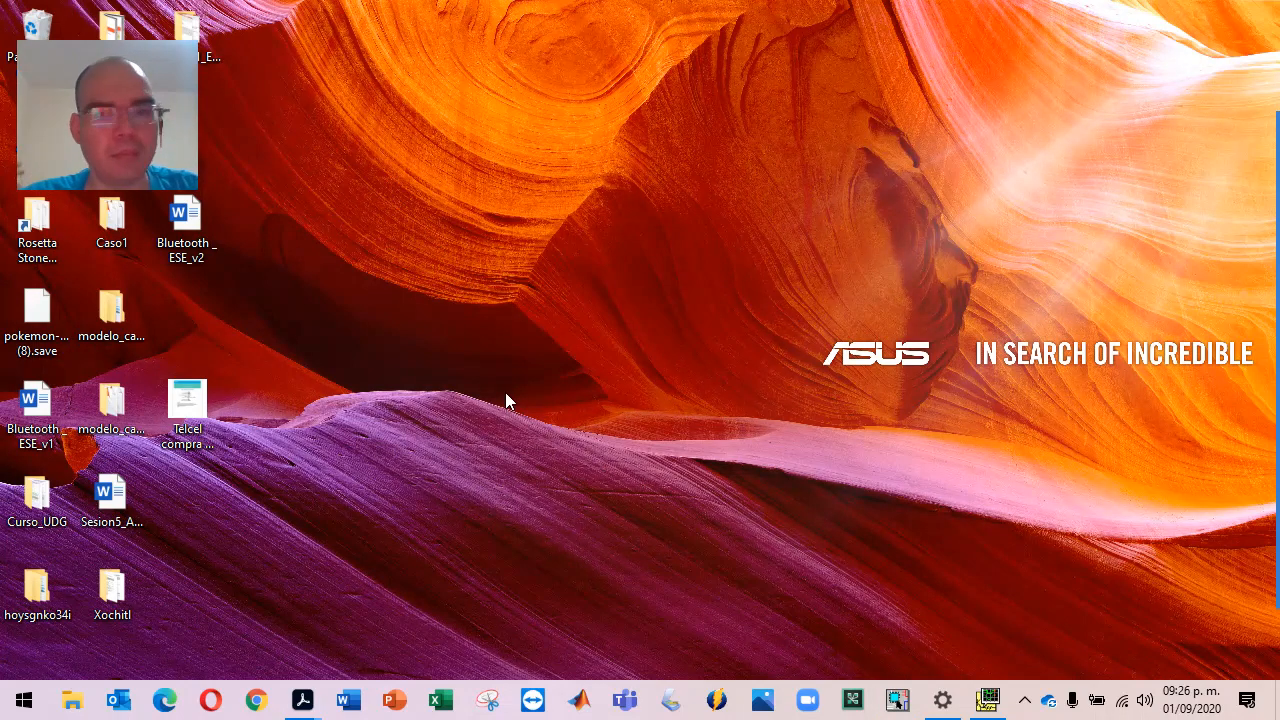
left_click(985, 700)
left_click(610, 13)
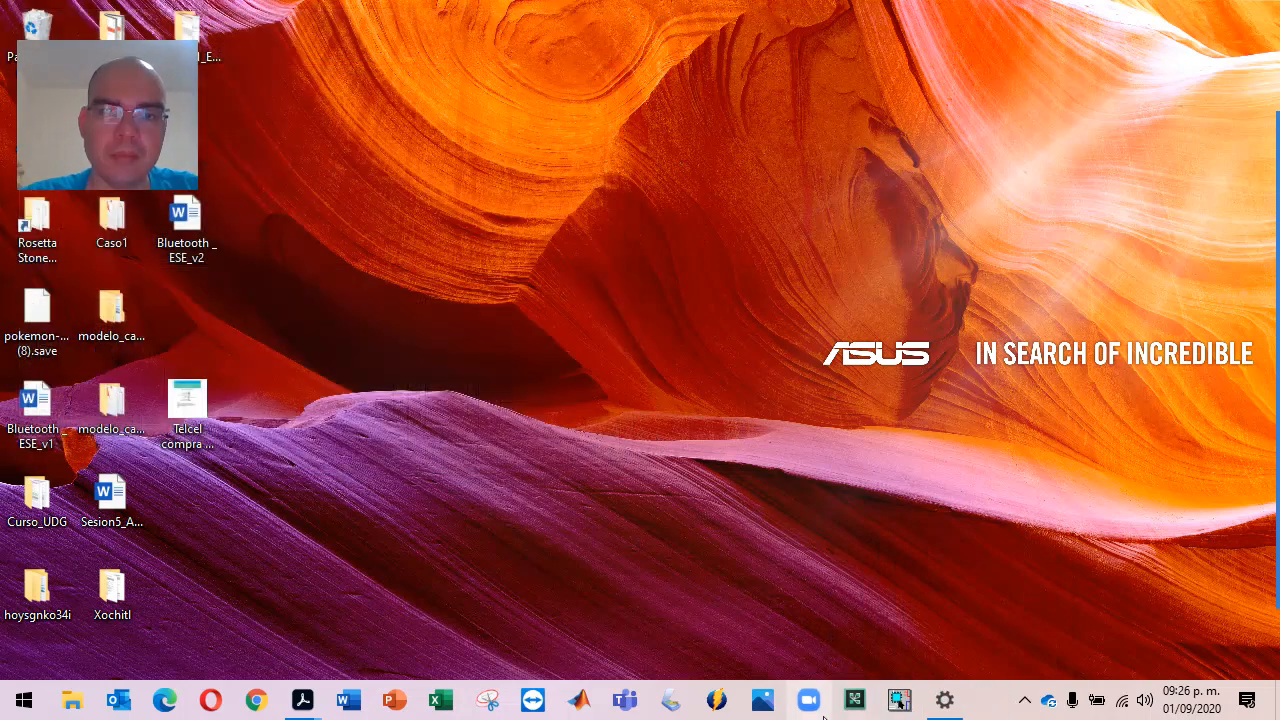
- Restart OrCAD Capture, reopen the circuito_opamp1 project, and shrink the session log to show the whole circuit
left_click(940, 702)
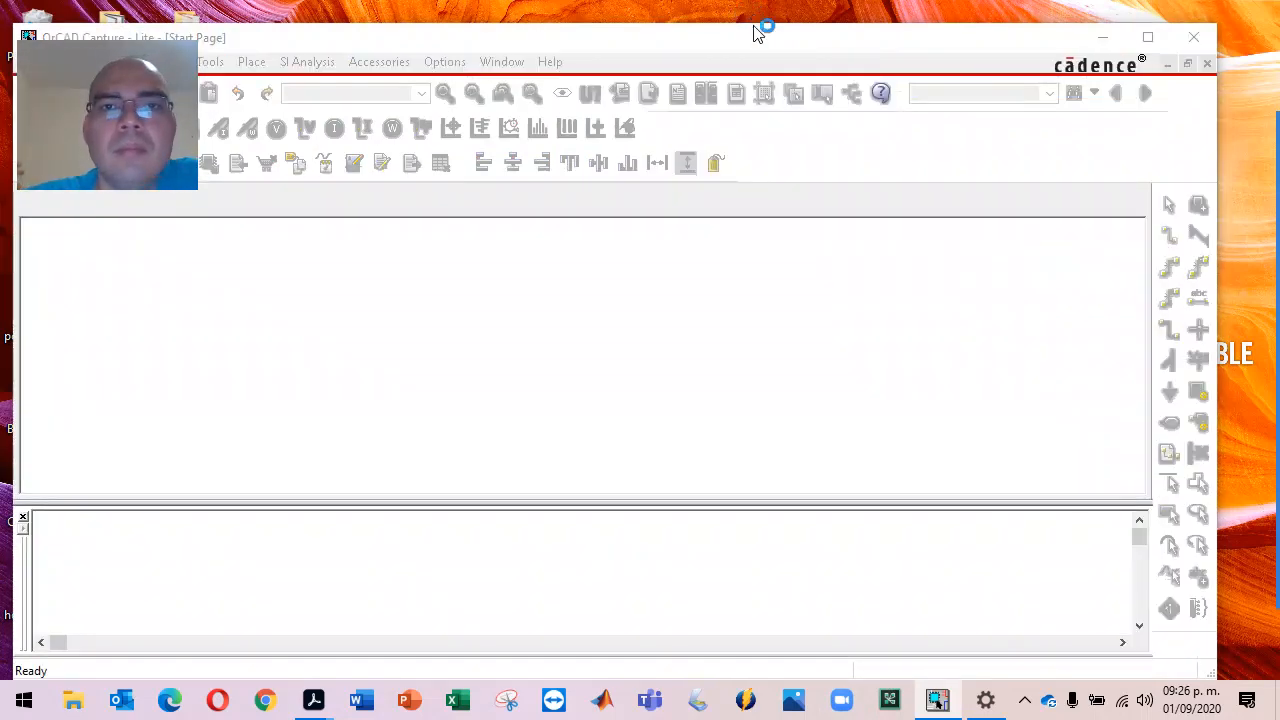
double_click(753, 26)
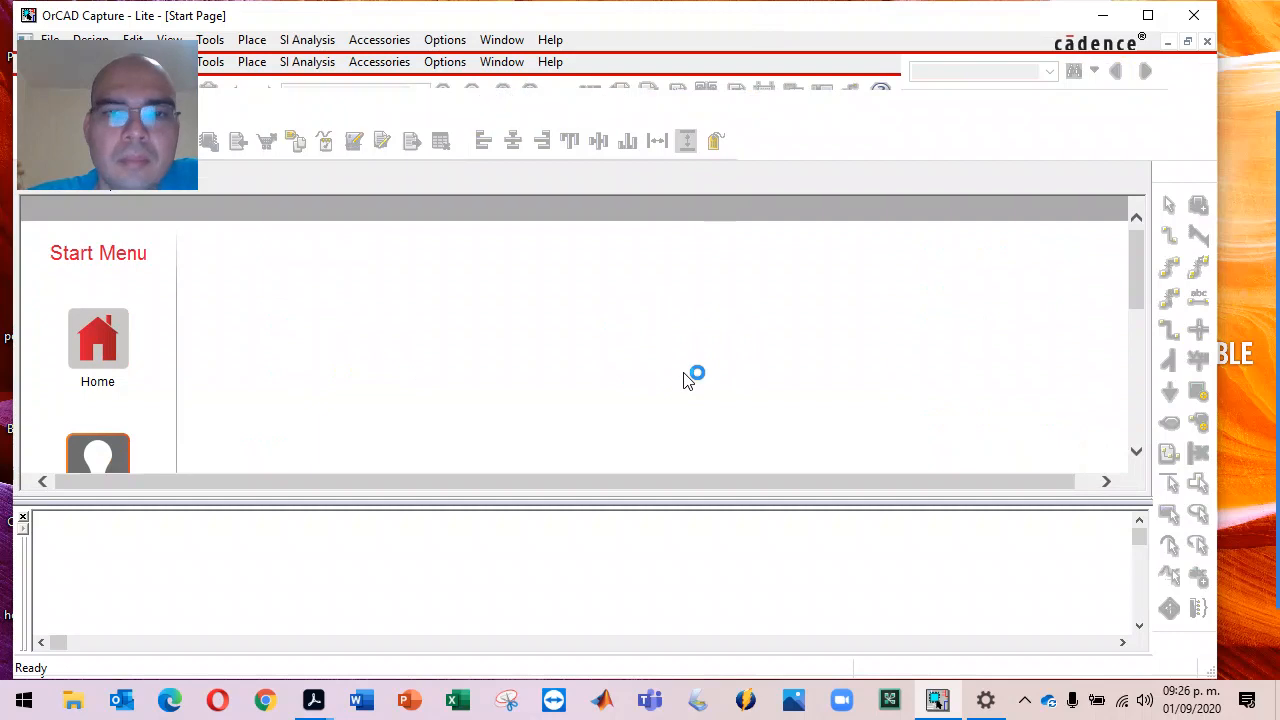
scroll(806, 381, "down", 2)
left_click(305, 312)
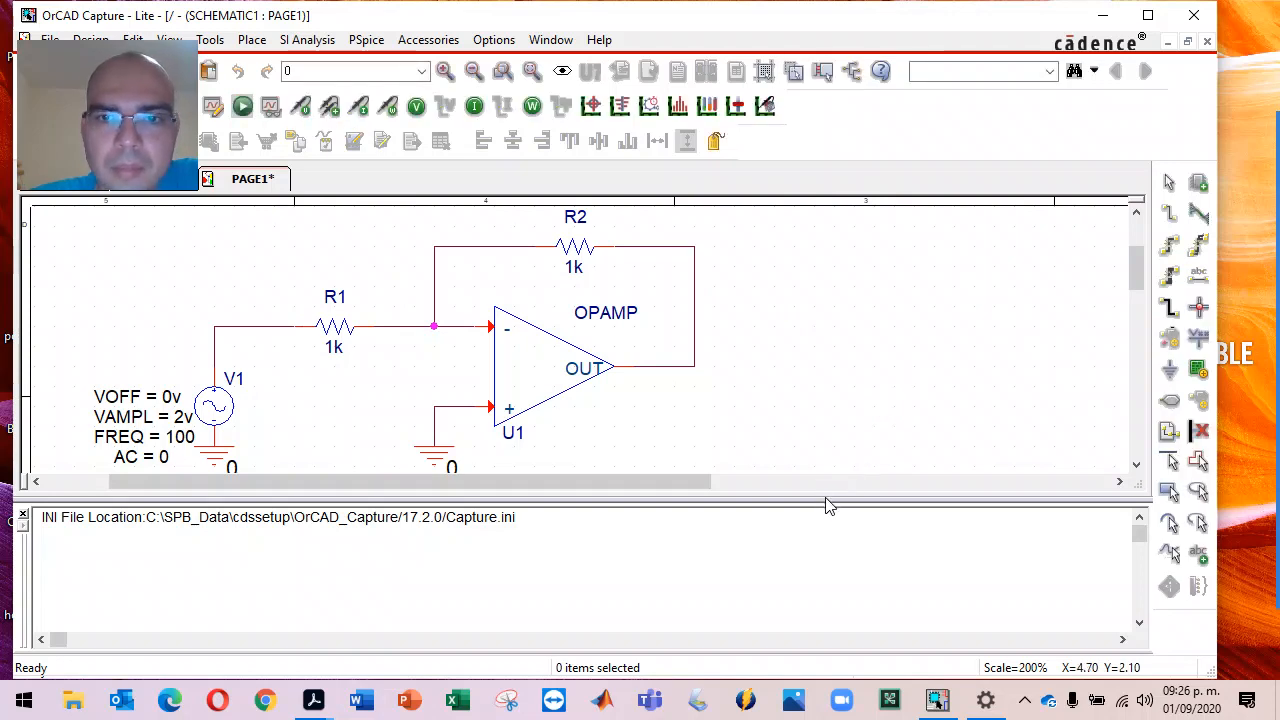
left_click_drag(826, 498, 824, 571)
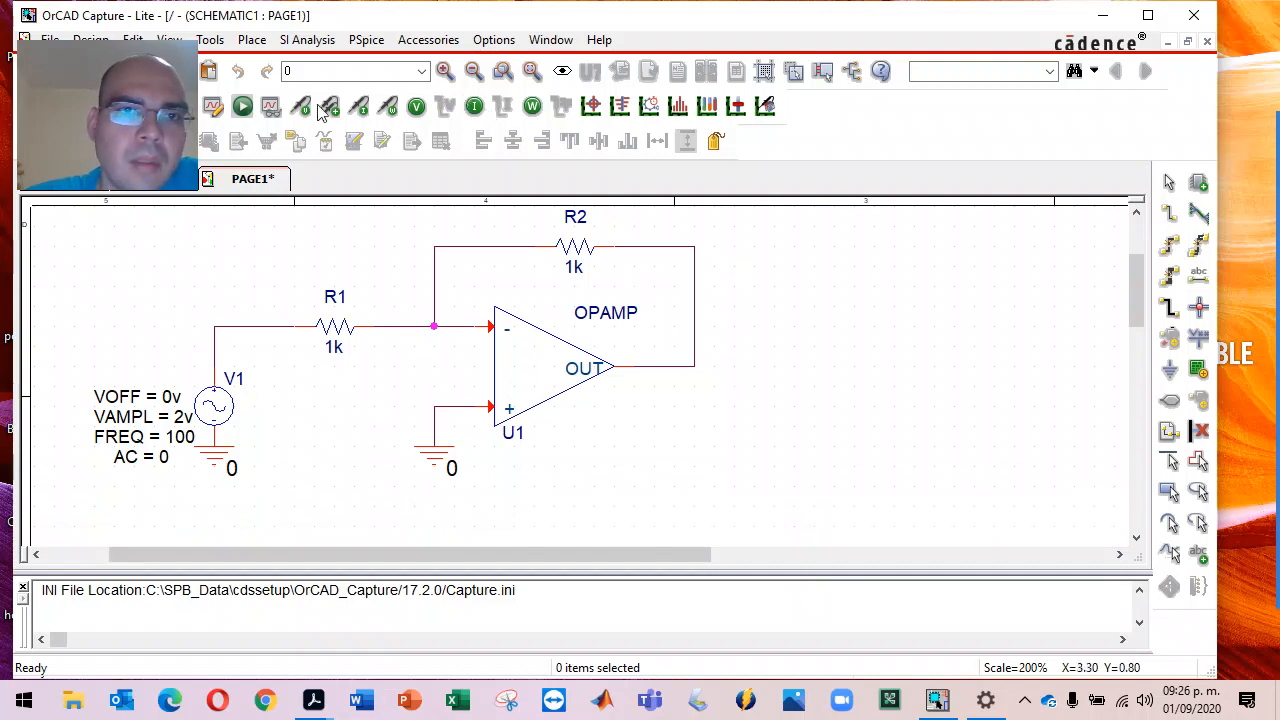
- Run the simulation in the reopened VSIN circuit and return to the schematic
left_click(242, 106)
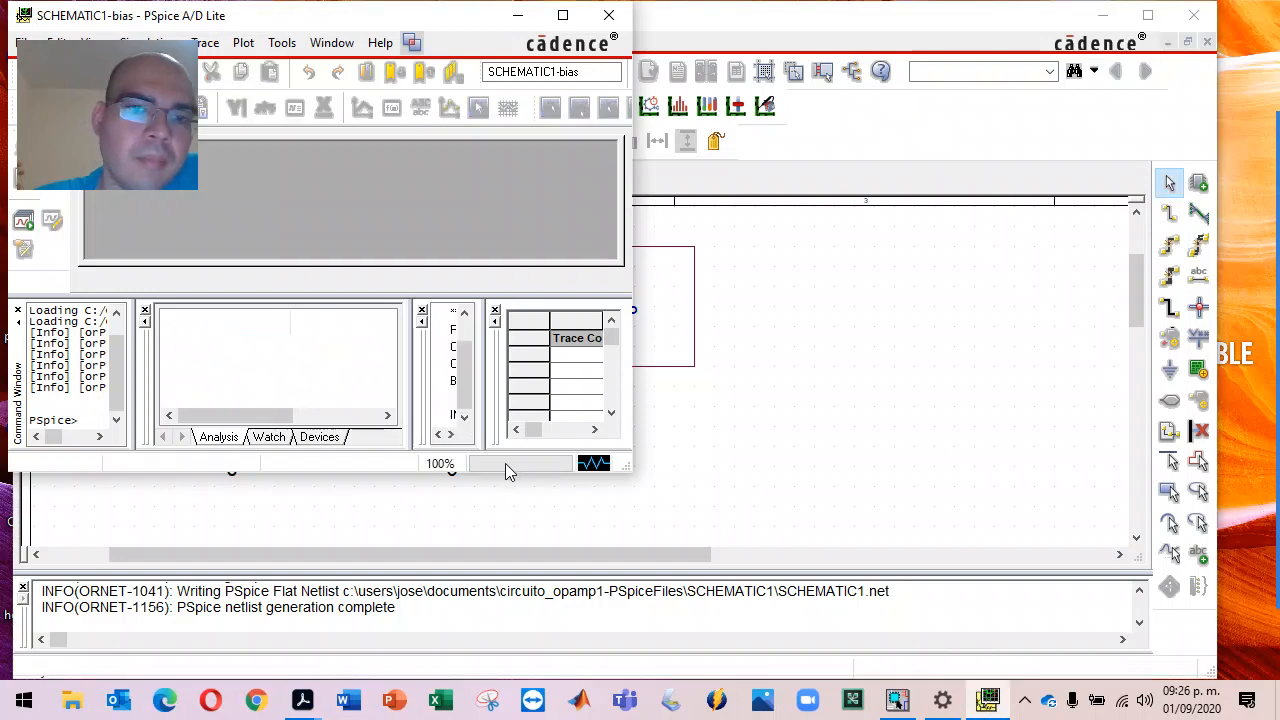
left_click(756, 406)
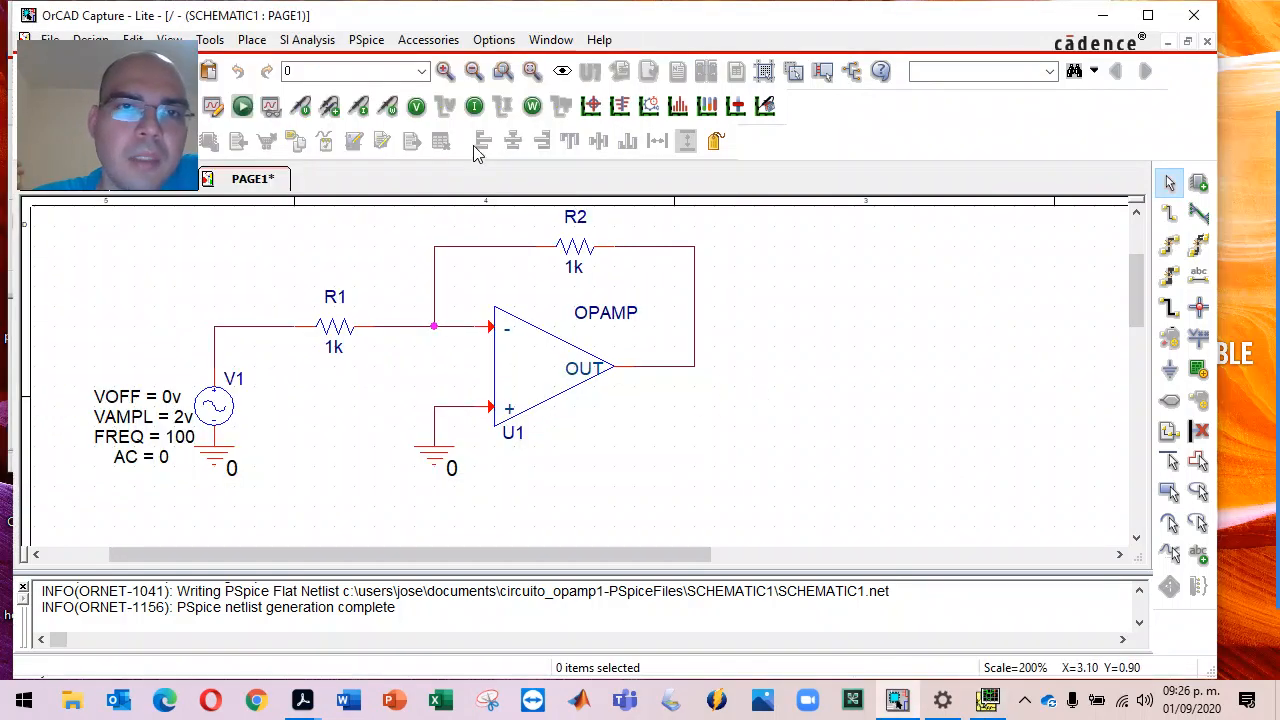
- Show and hide the bias voltages on the VSIN inverting amplifier schematic twice to check the node values
left_click(418, 108)
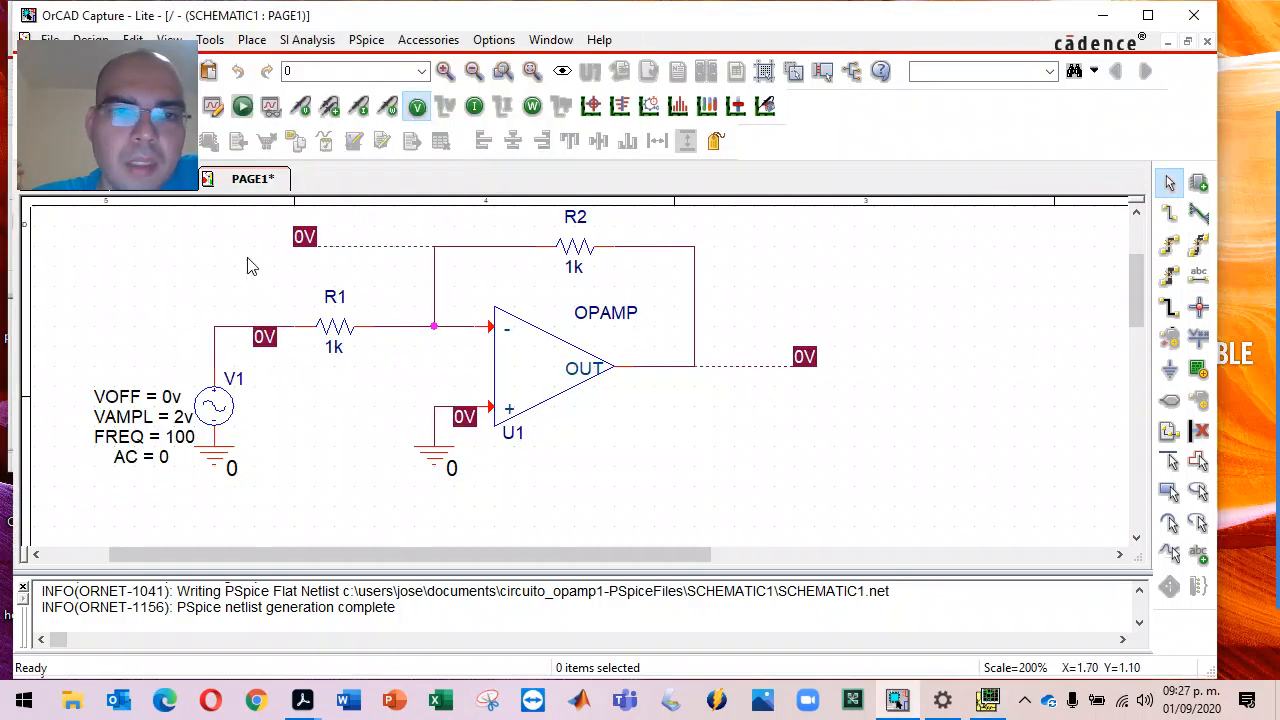
left_click(424, 107)
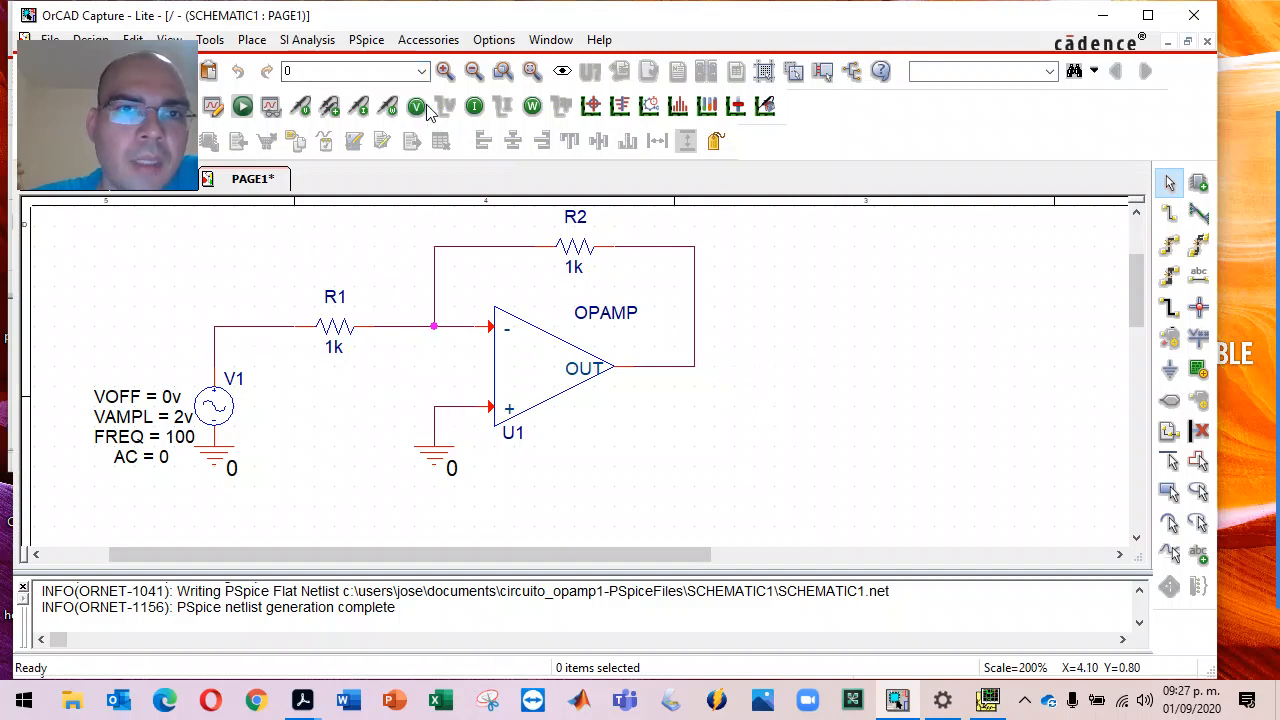
left_click(417, 107)
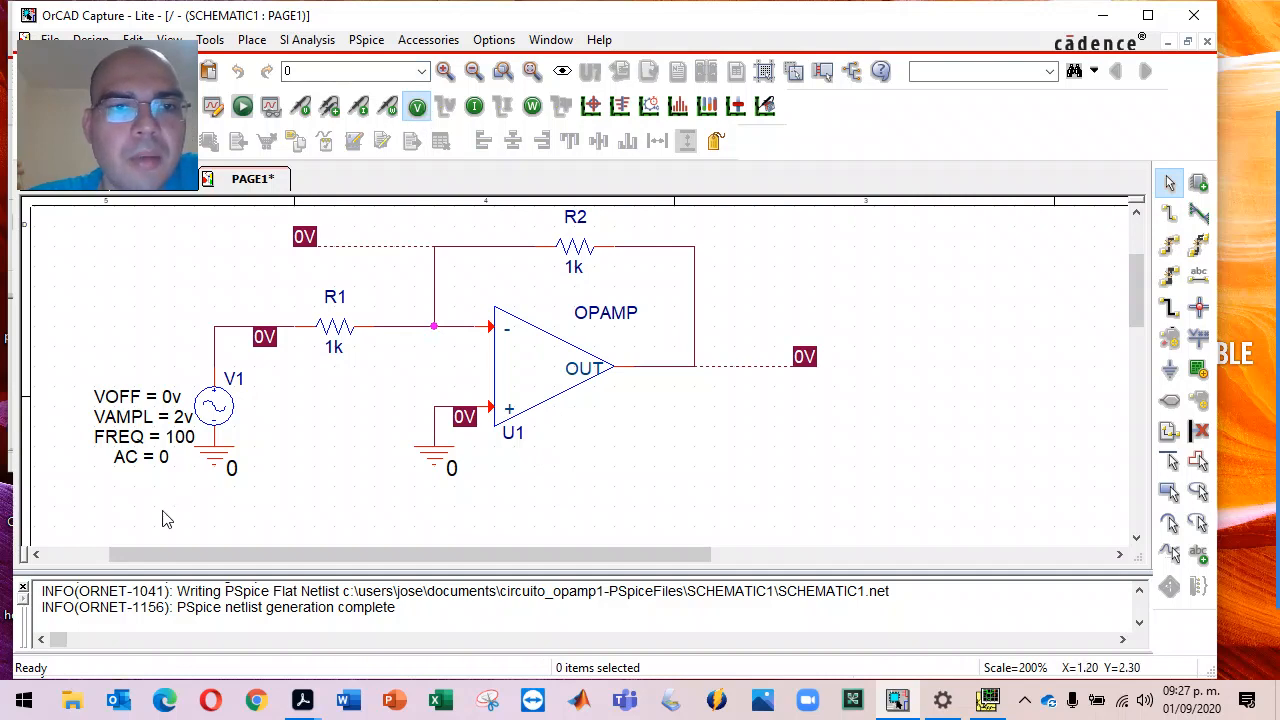
left_click(417, 107)
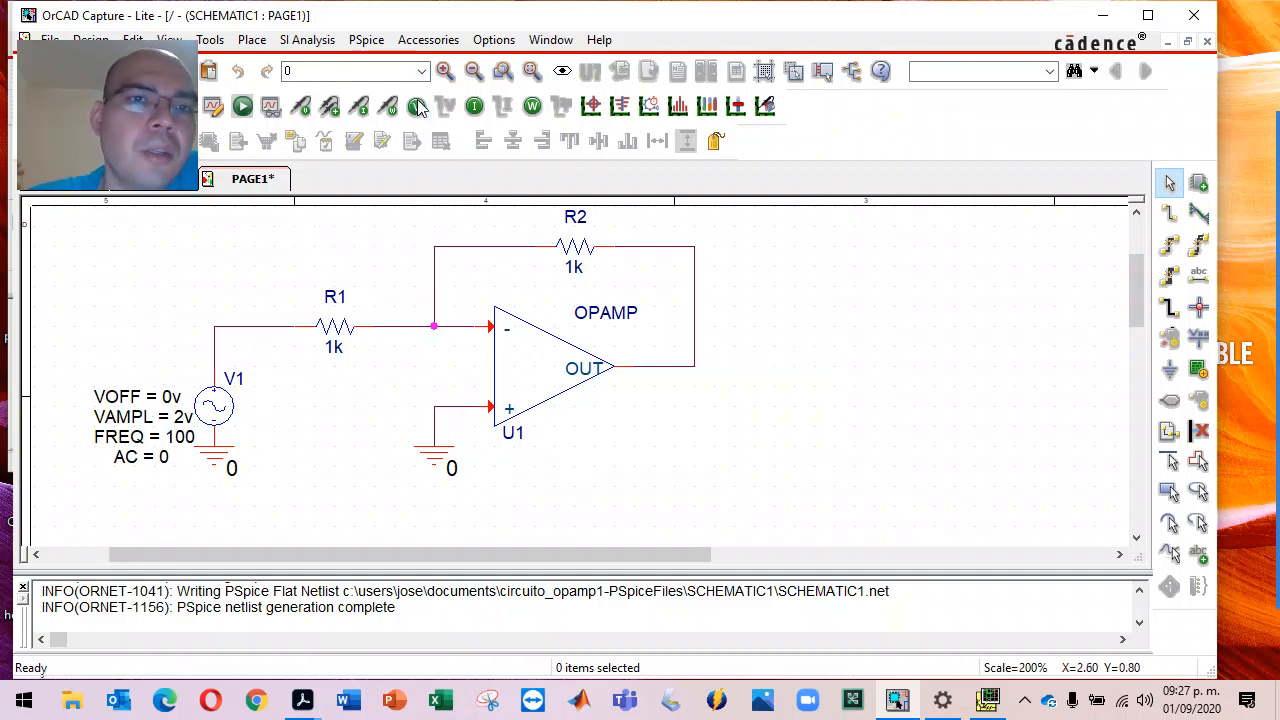
- Place voltage markers on the V1–R1 input node and the op-amp output node, and run the existing bias simulation
left_click(303, 107)
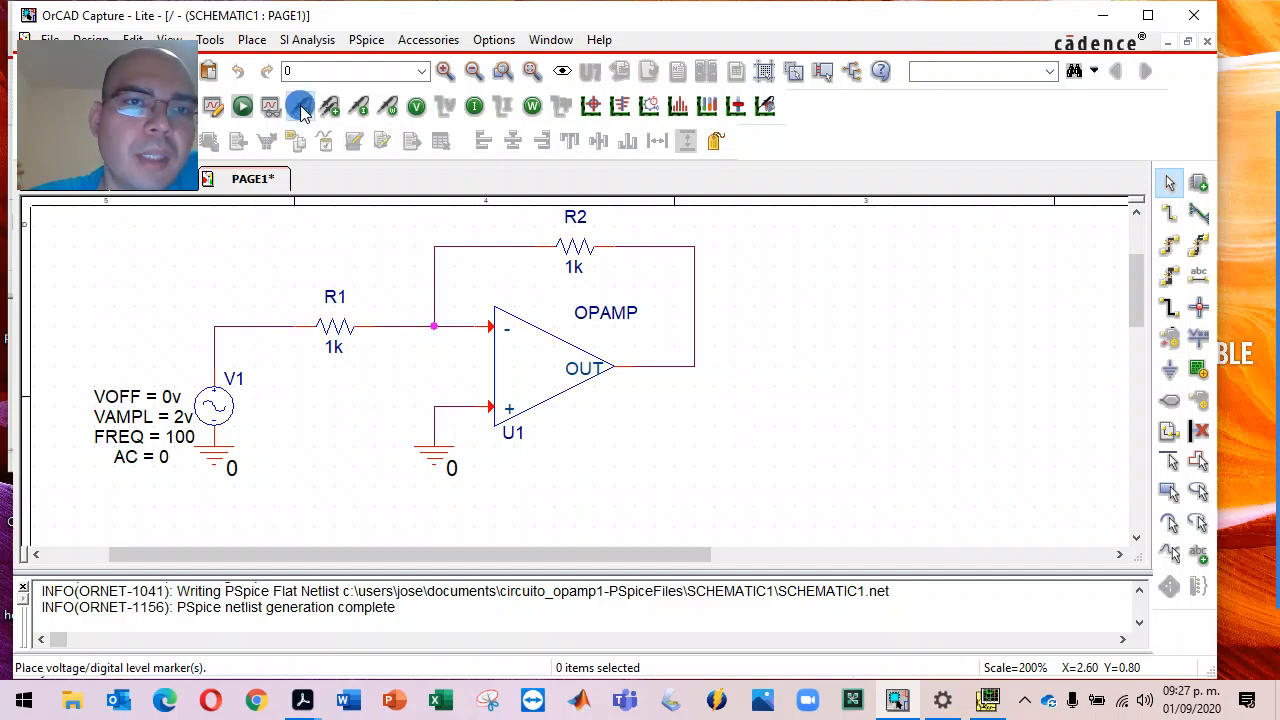
left_click(218, 338)
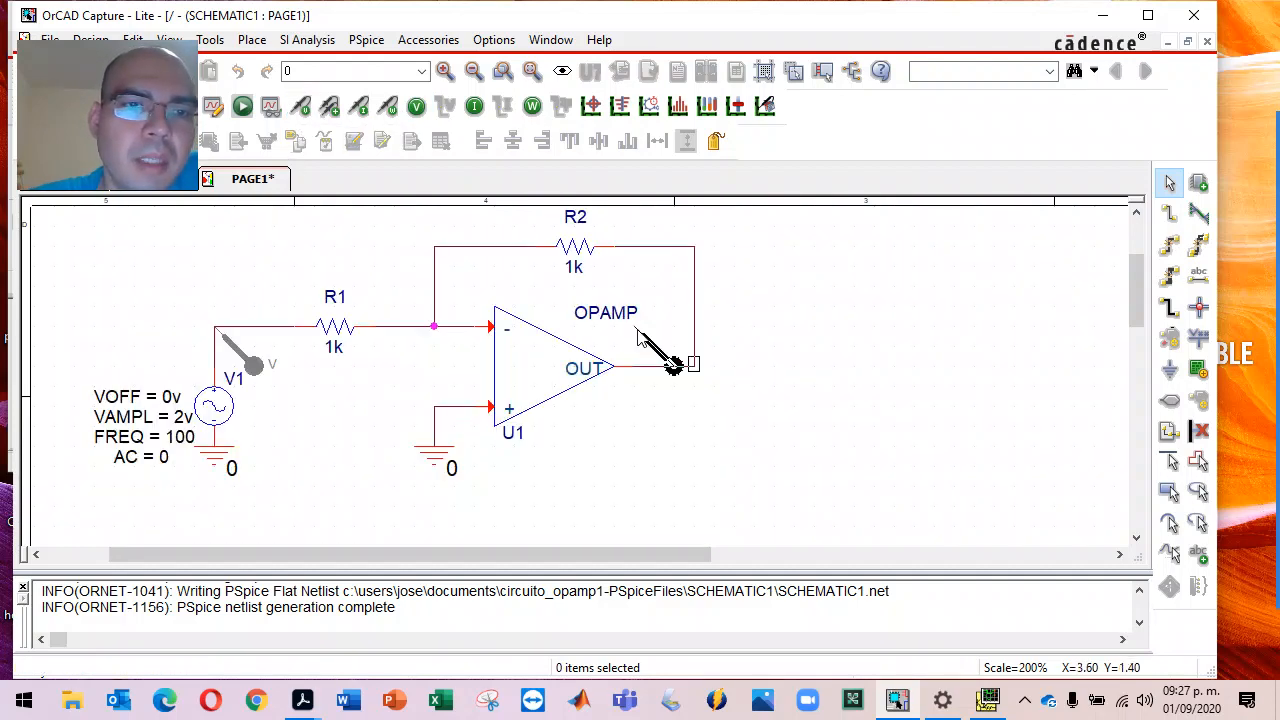
left_click(697, 368)
key("Escape")
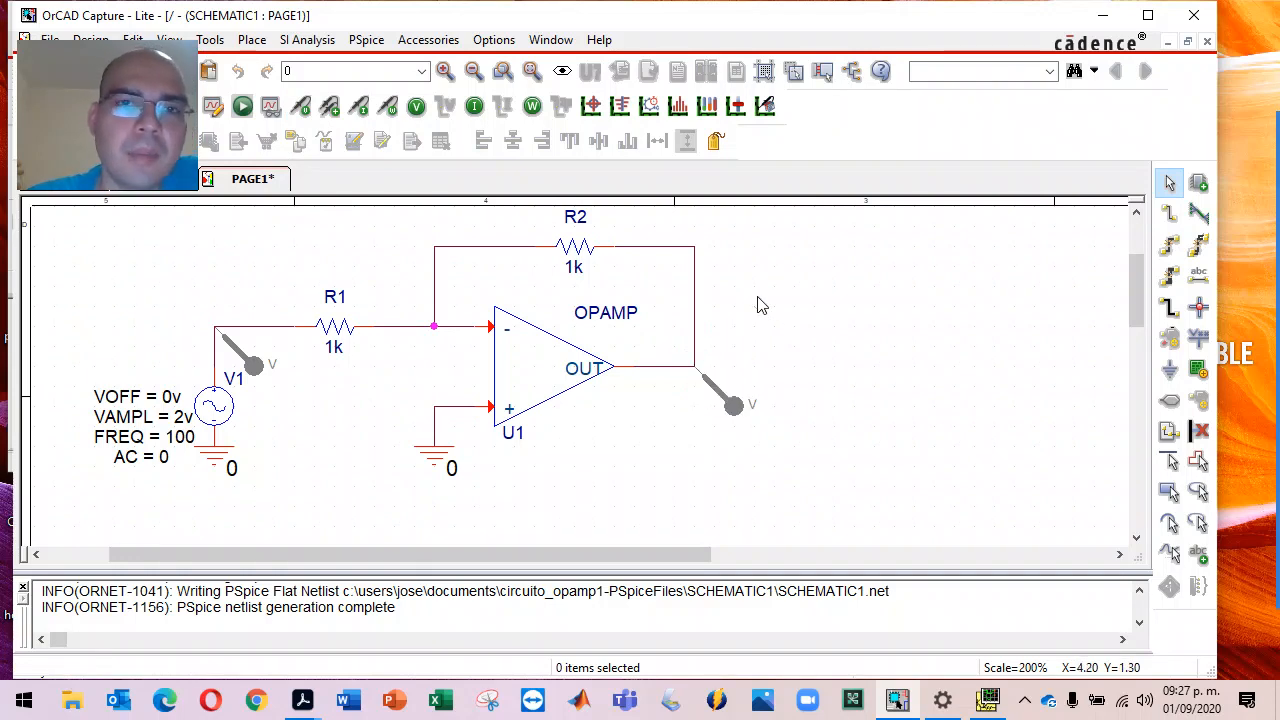
left_click(242, 106)
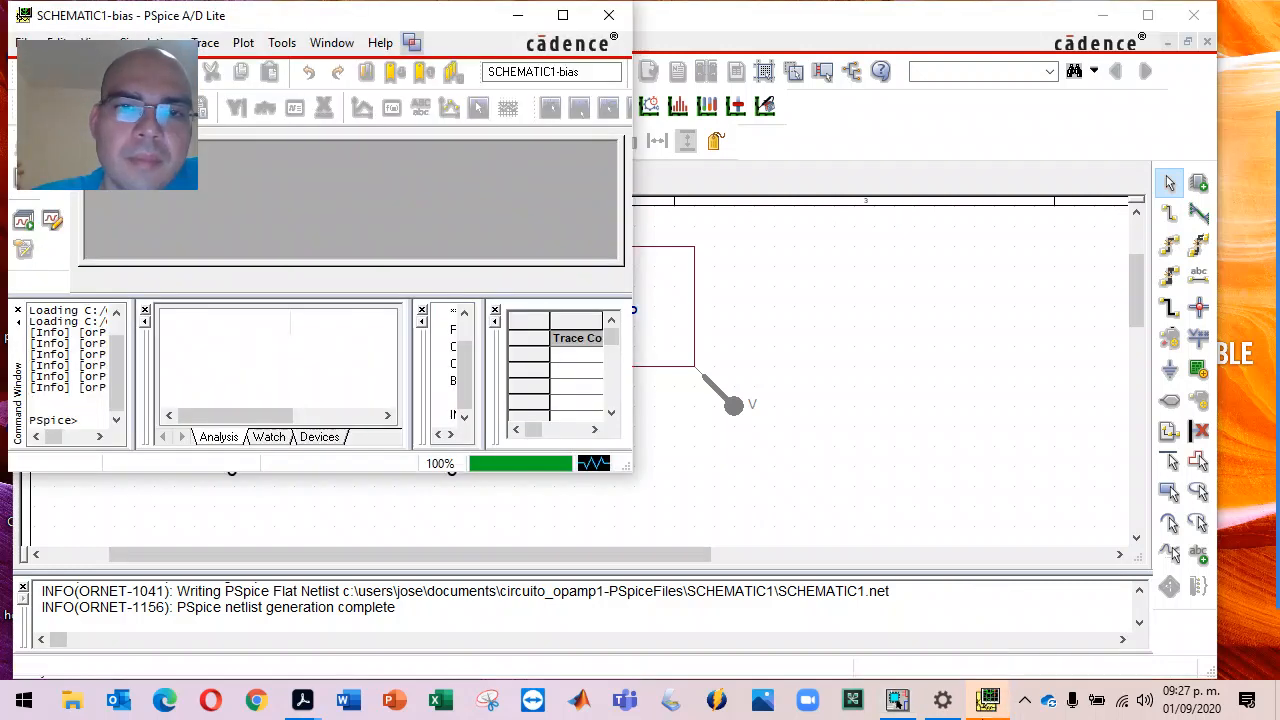
left_click(520, 16)
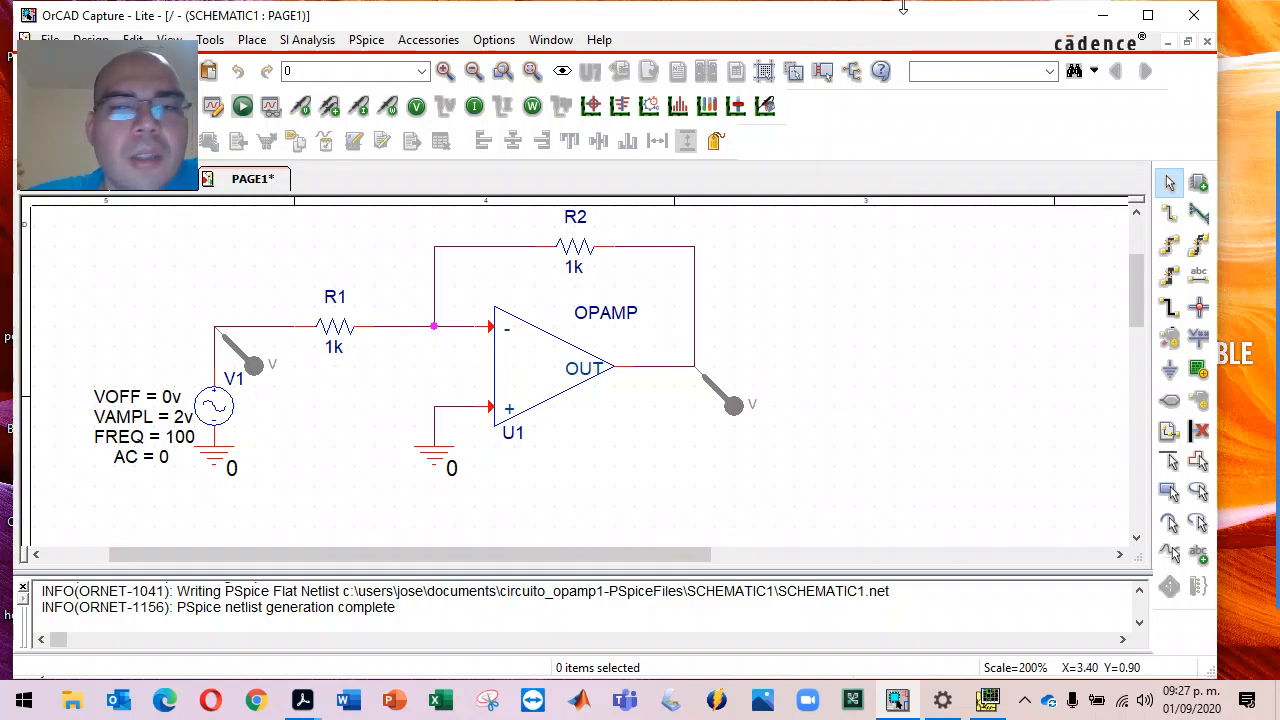
- Create a new simulation profile named simulacion1 without inheriting settings, and bring its settings fully into view
left_click_drag(944, 12, 1014, 14)
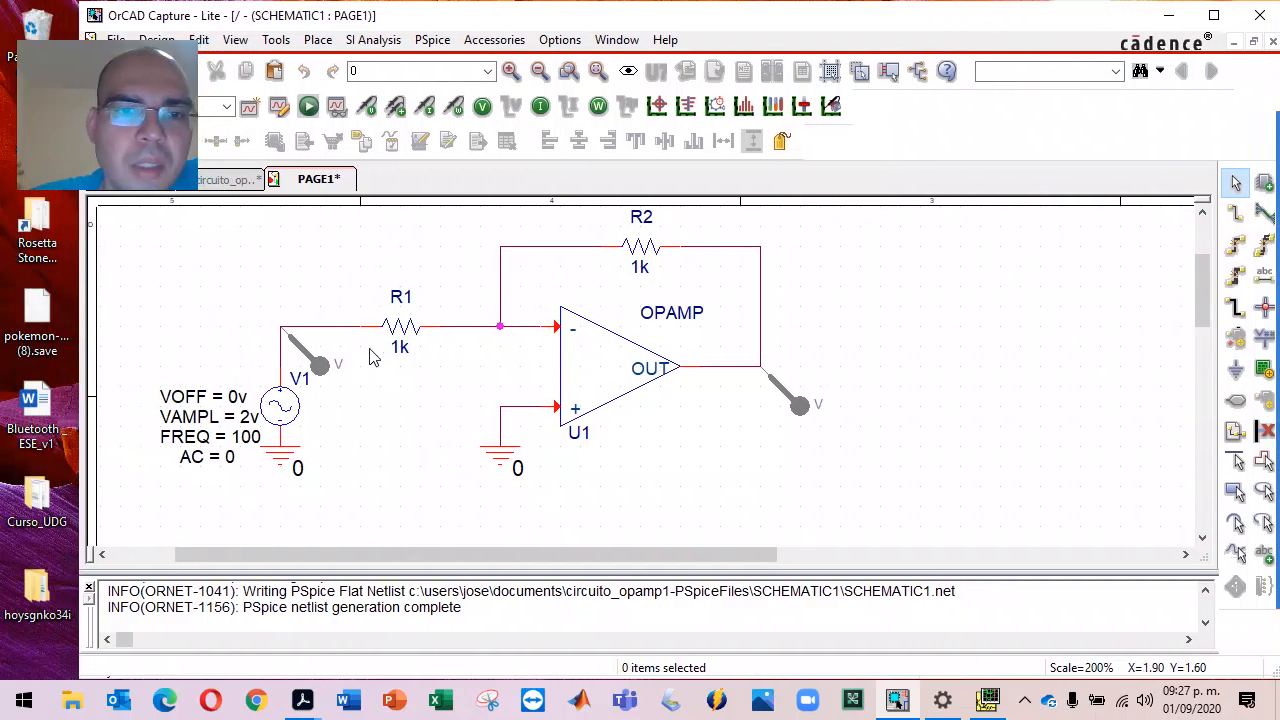
left_click(255, 117)
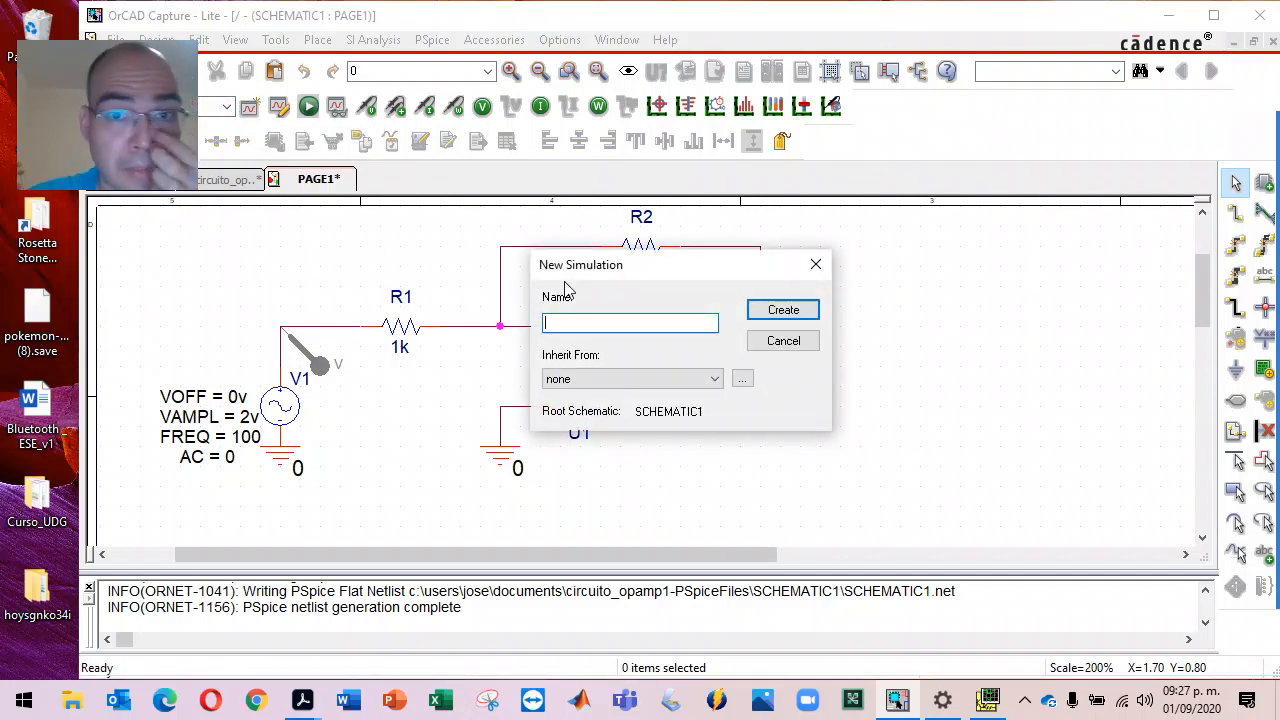
type("simulacion1")
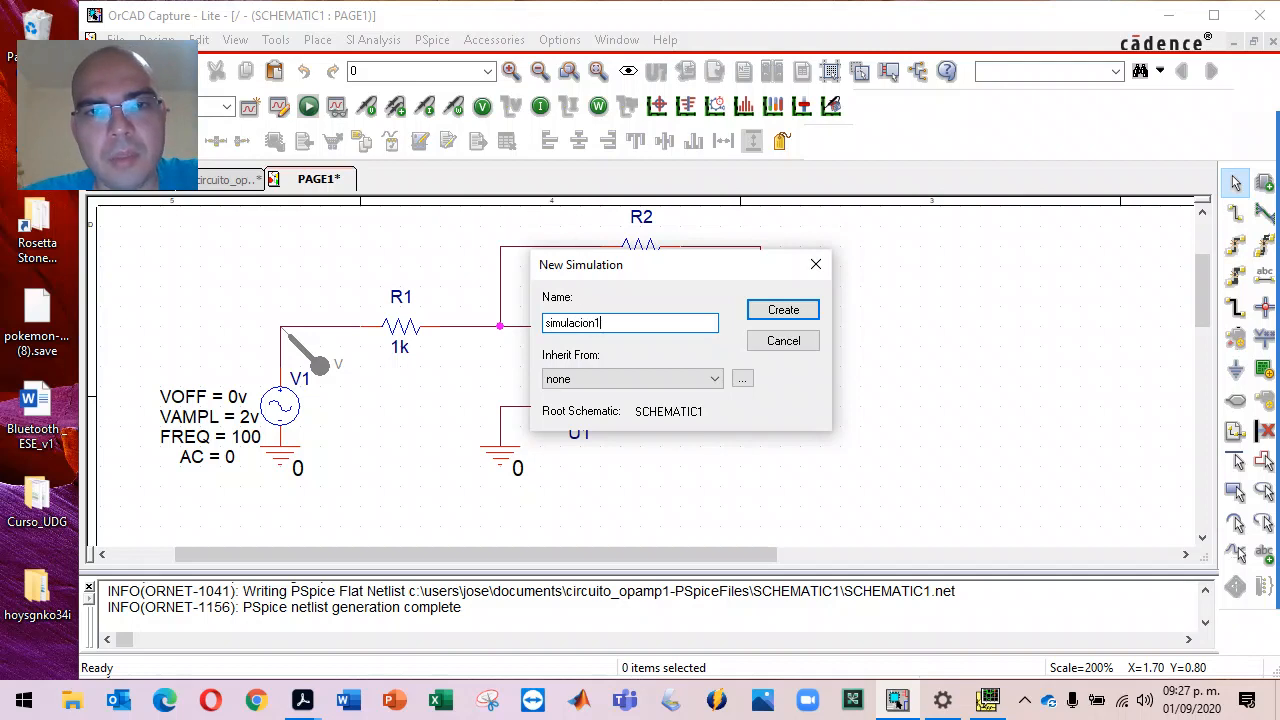
key("Return")
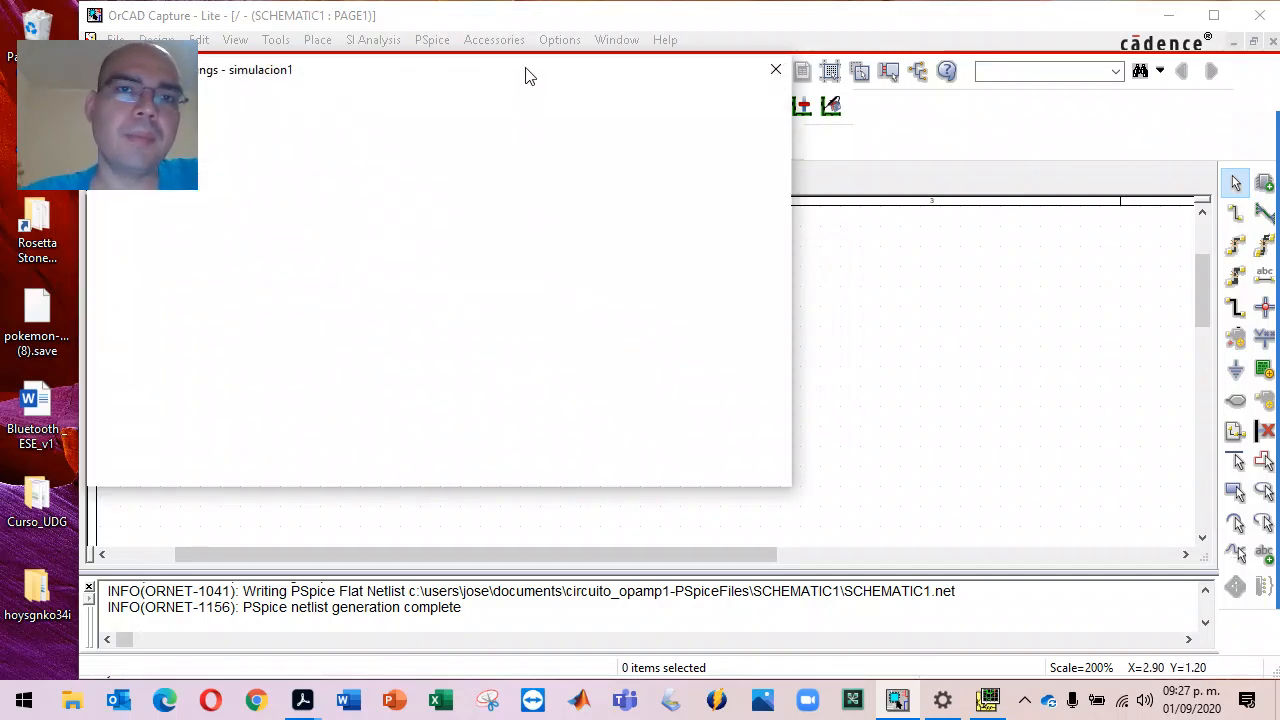
mouse_move(514, 72)
left_mouse_down()
mouse_move(780, 160)
mouse_move(834, 140)
mouse_move(780, 161)
left_mouse_up()
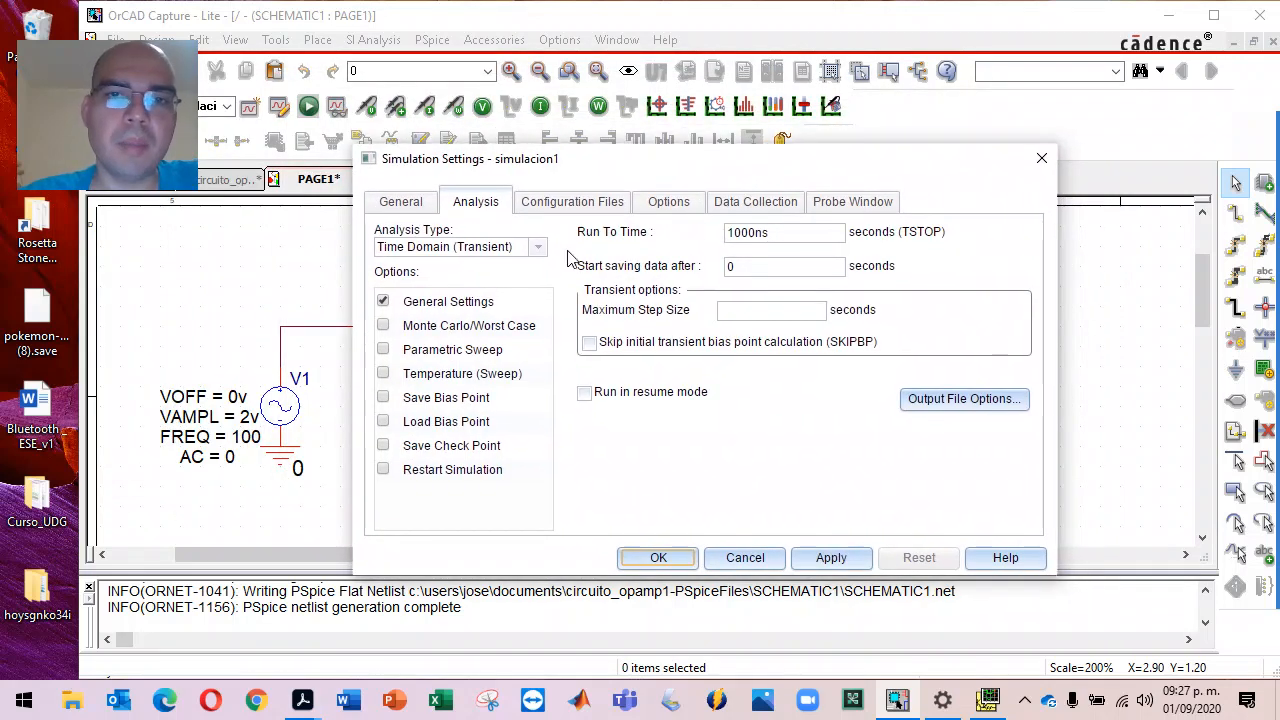
- Switch to the Windows calculator and compute five periods of the 100 Hz source as 1 ÷ 100 × 5
left_click(772, 234)
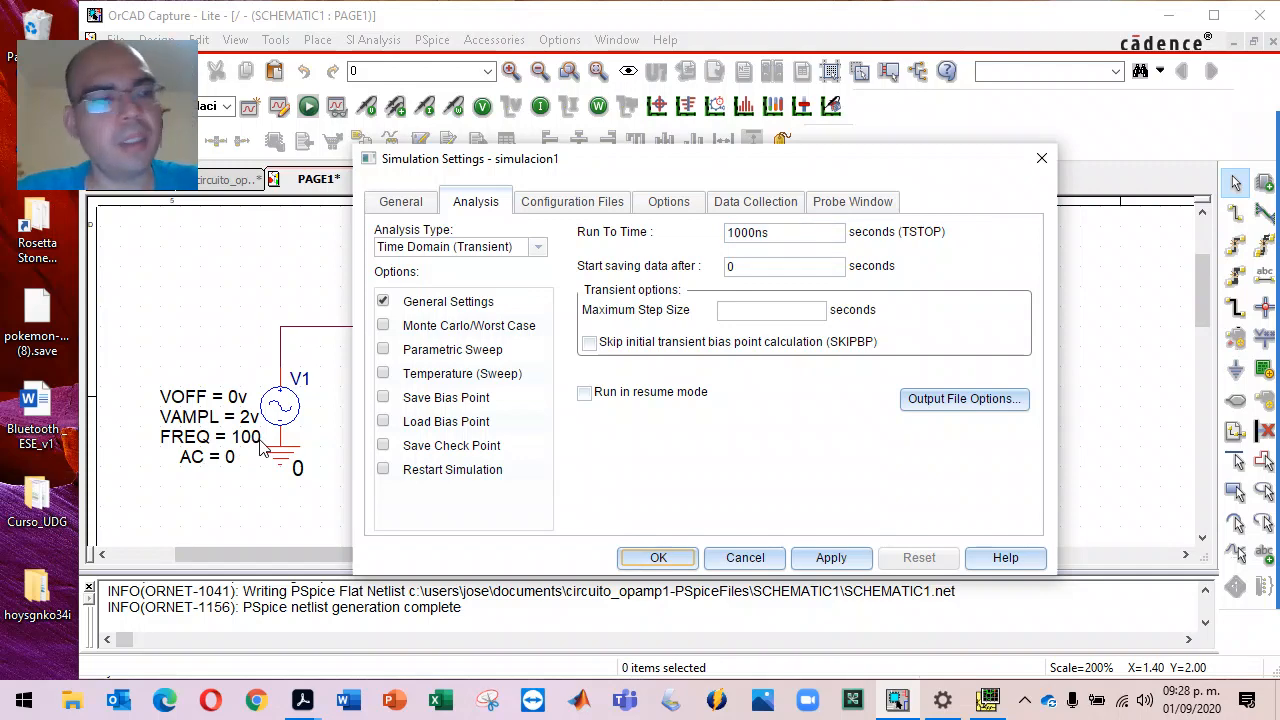
left_click(10, 706)
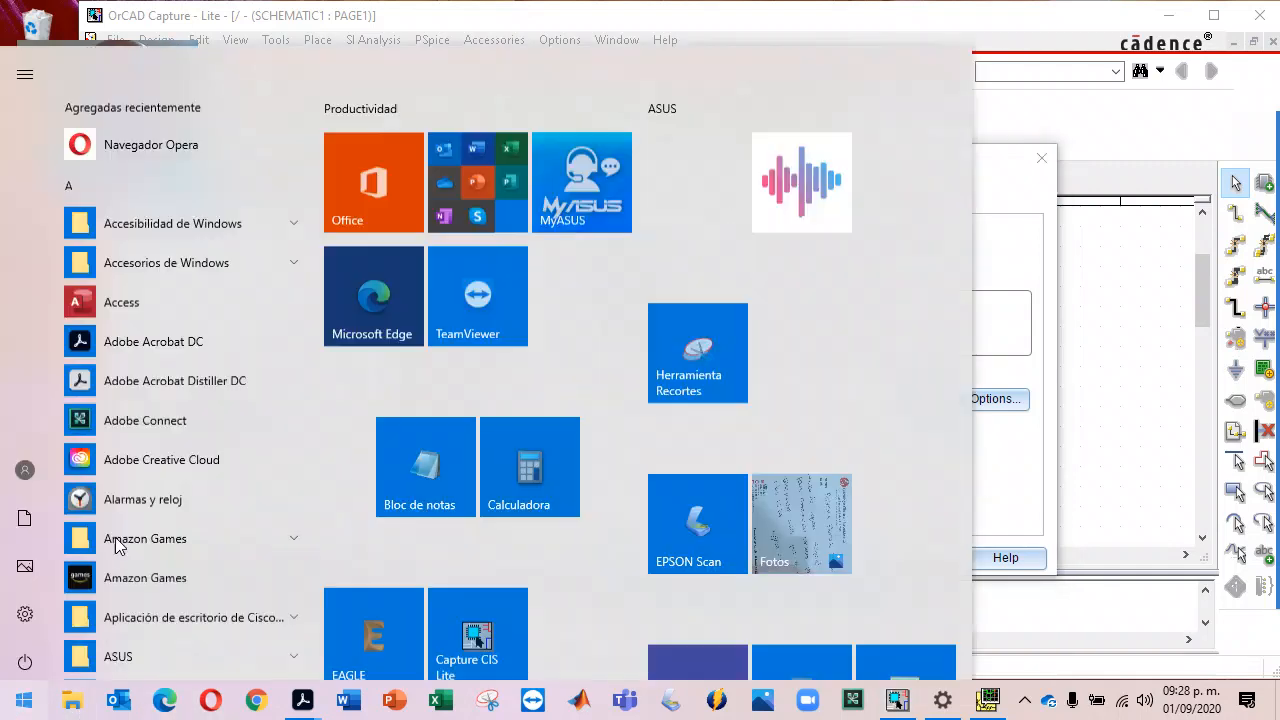
left_click(545, 402)
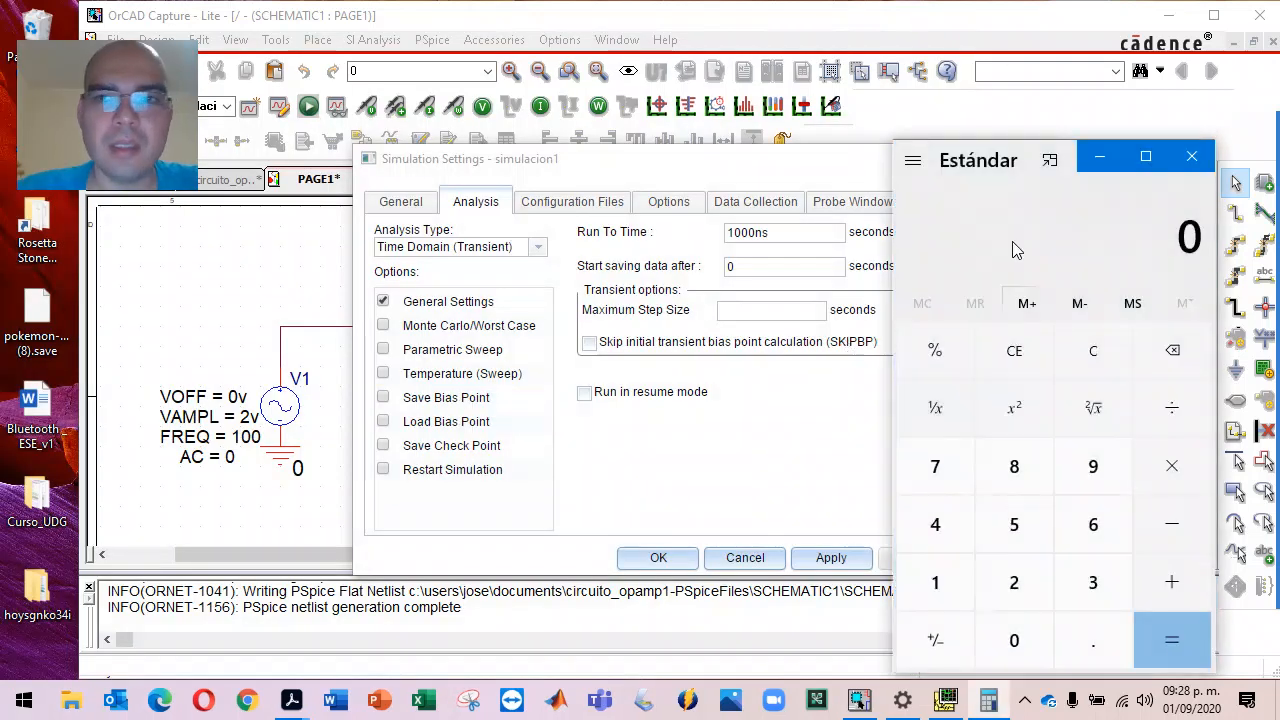
type("1/")
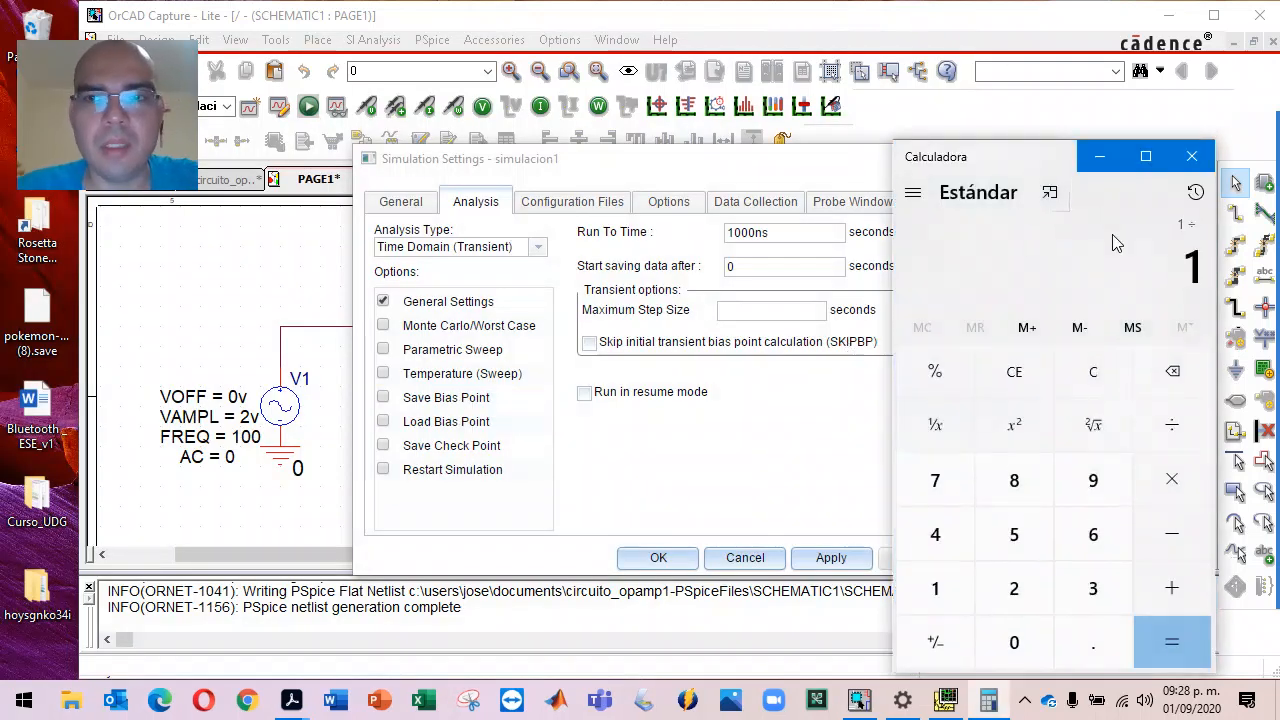
type("100")
key("Return")
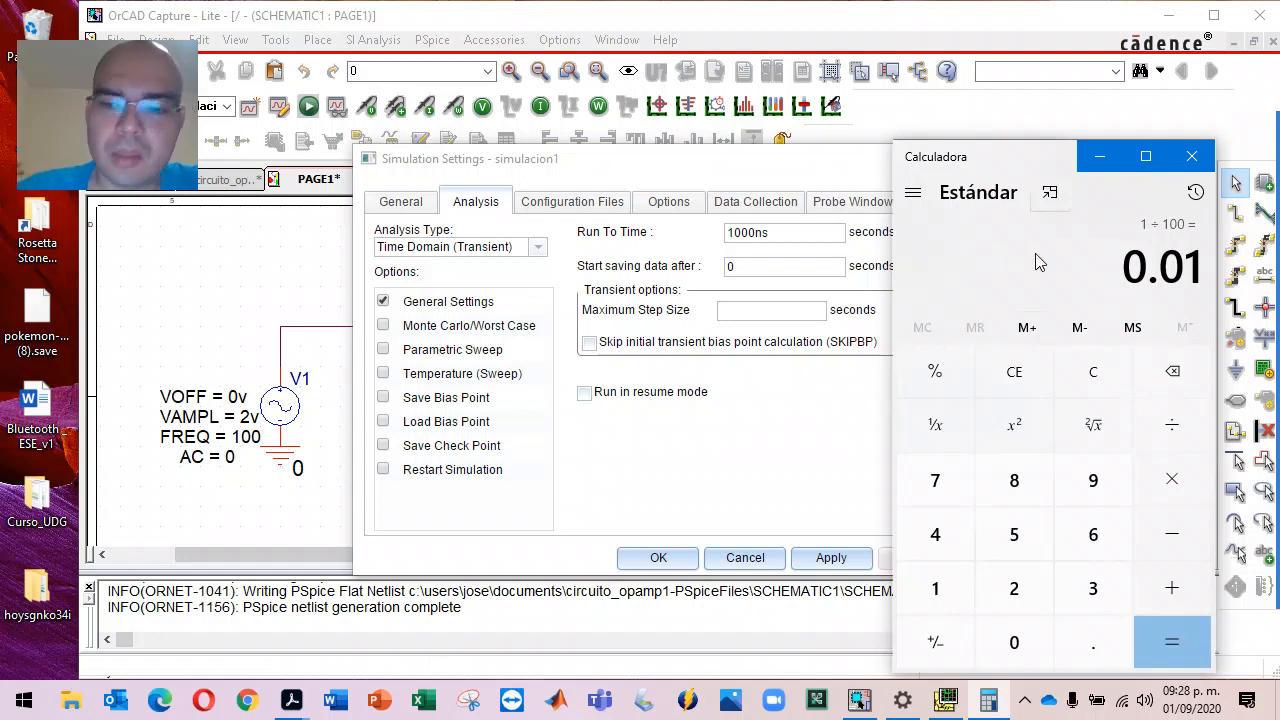
type("5")
key("Return")
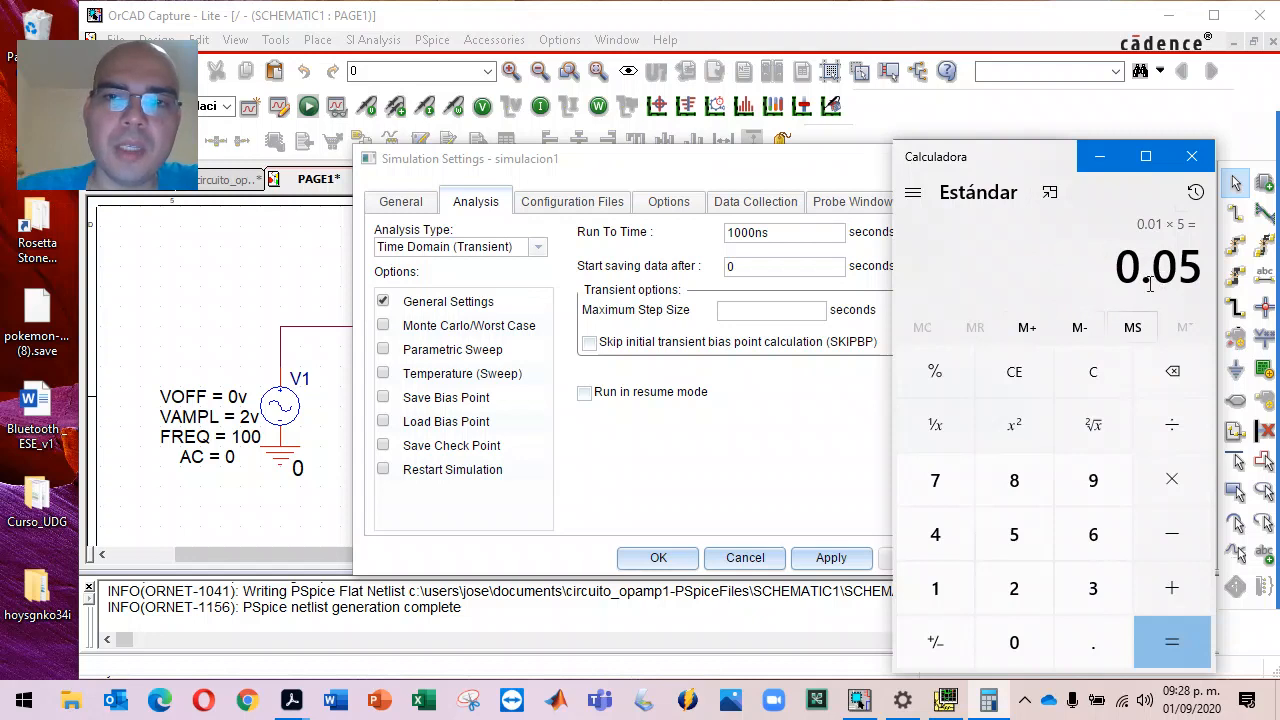
- Set the transient analysis run to time of simulacion1 to 0.05
left_click(784, 232)
left_click_drag(784, 232, 699, 239)
type("0.05")
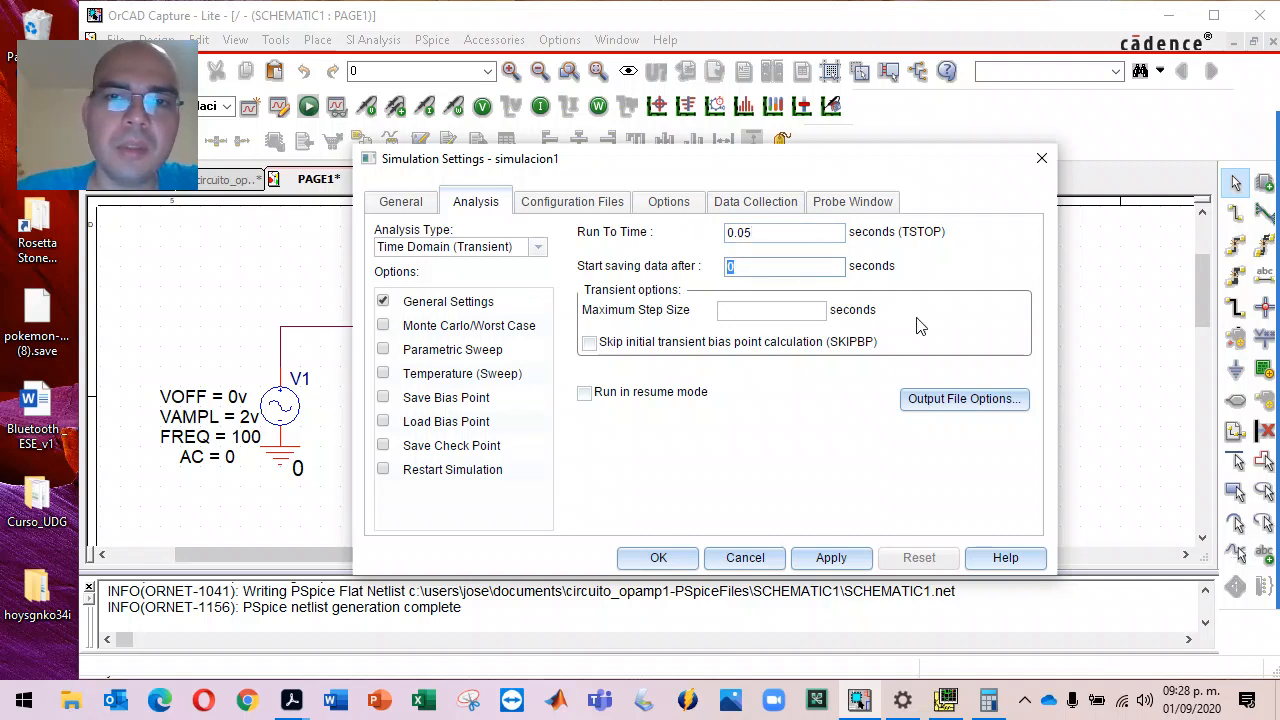
key("Tab")
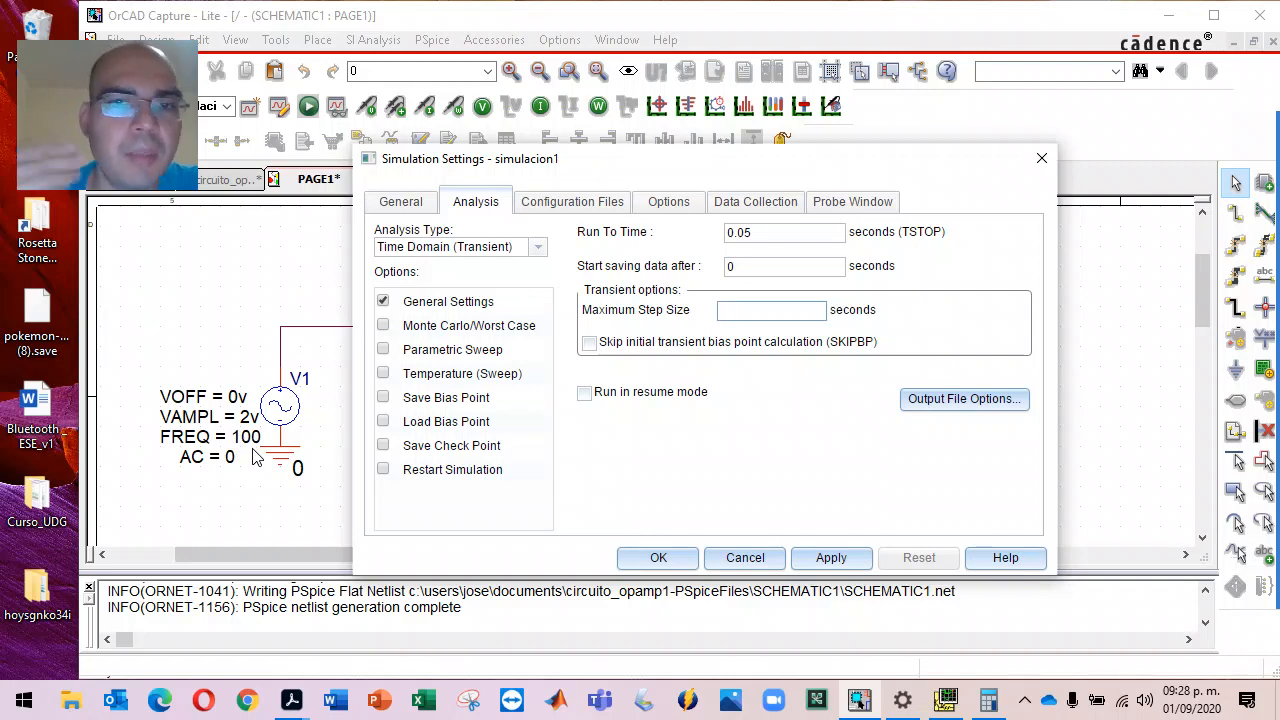
- Return to the calculator and compute one thousandth of the source period as 1 ÷ 100 ÷ 1000
key("alt+Tab")
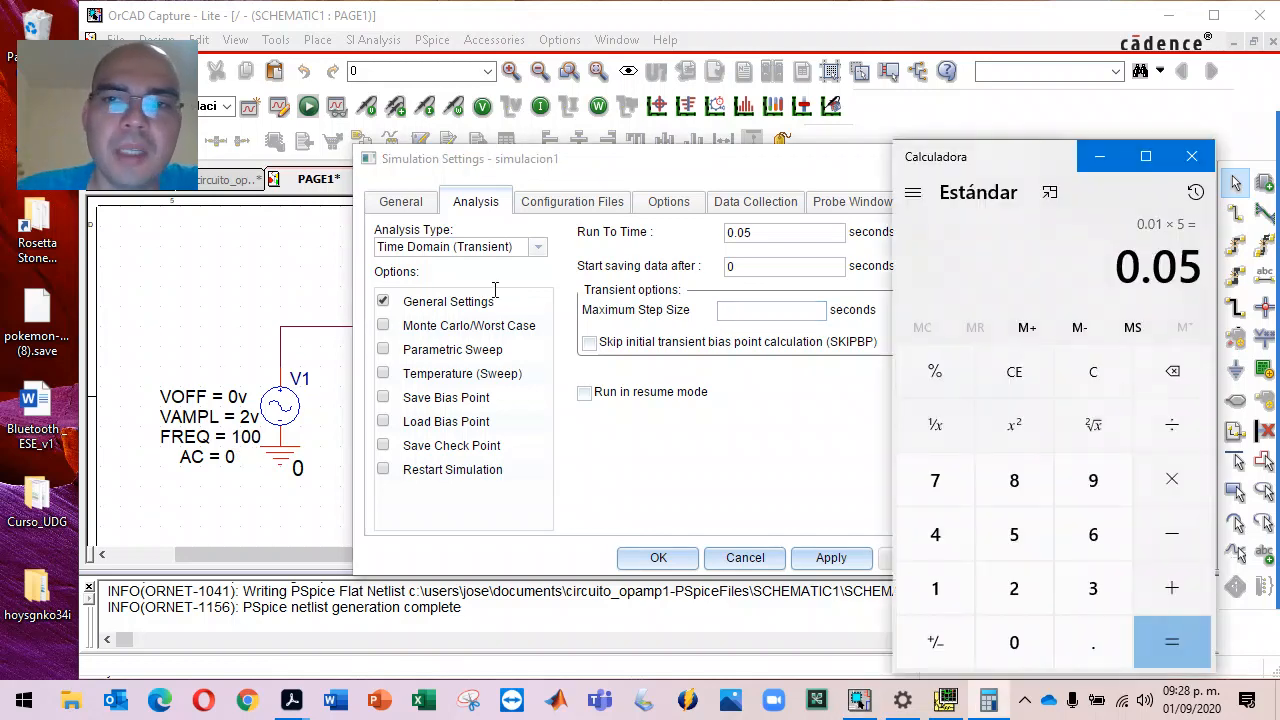
key("Return")
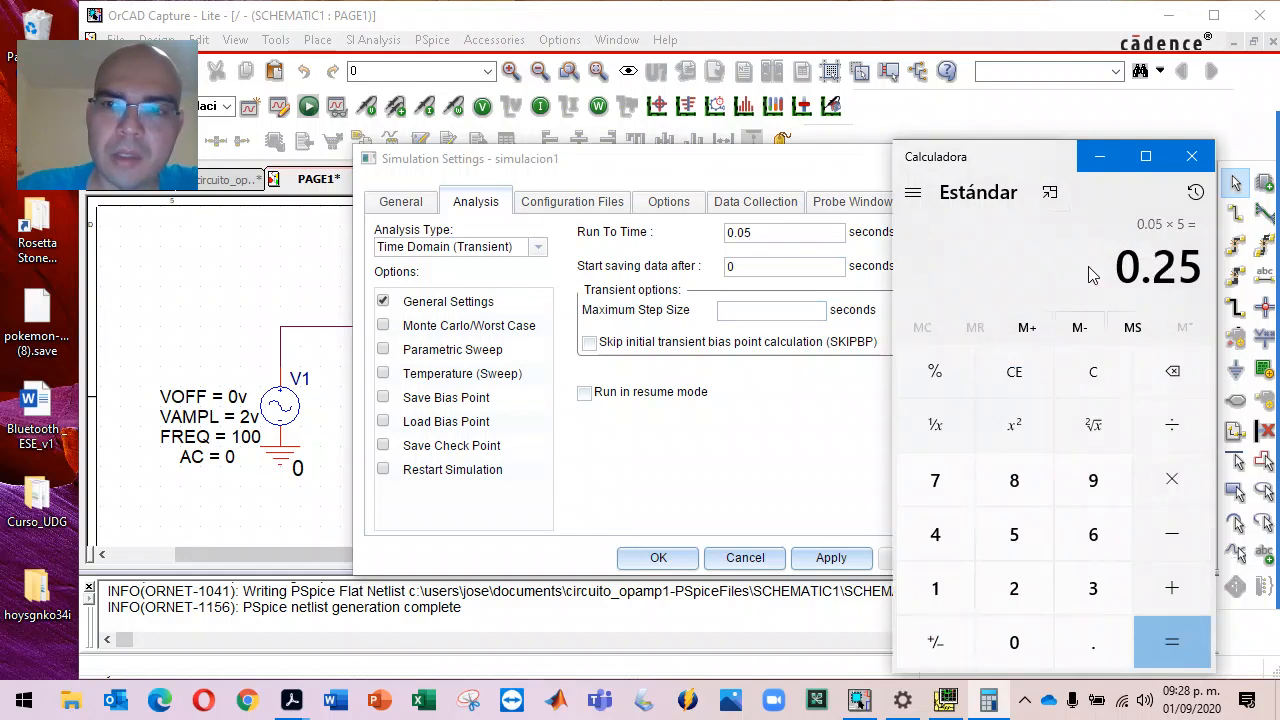
key("1")
key("slash")
key("1")
key("0")
key("0")
key("Return")
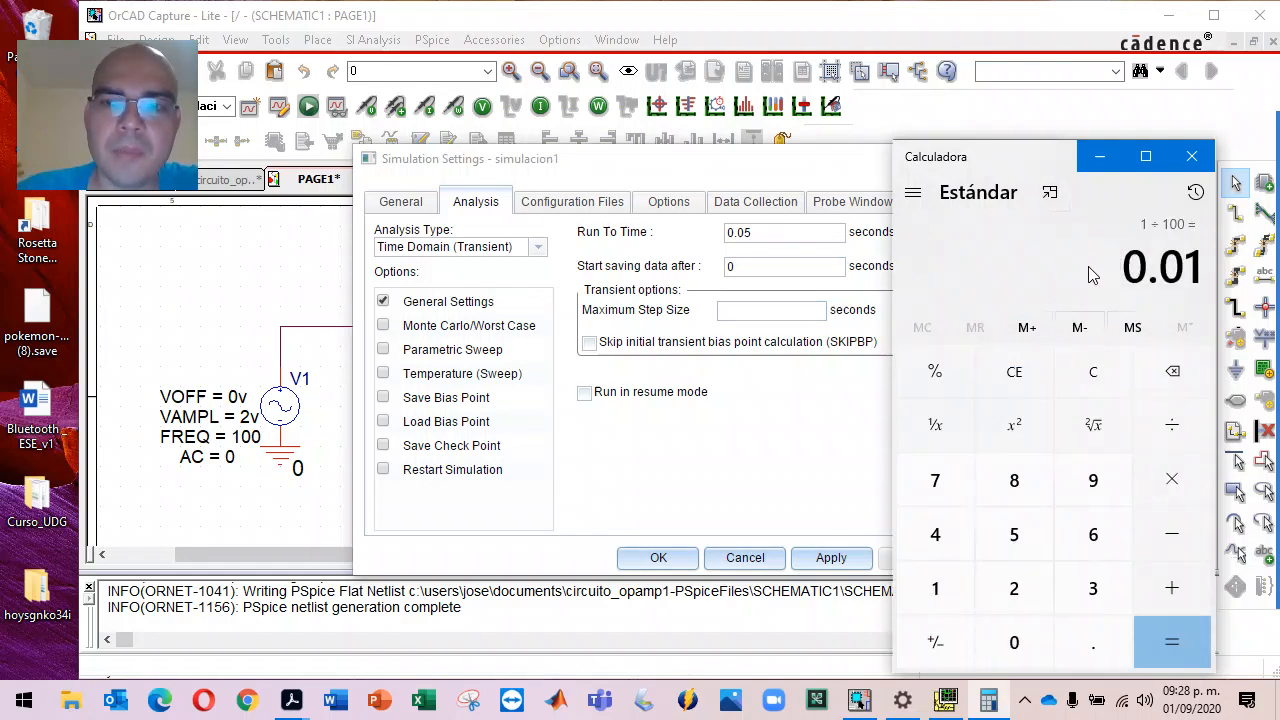
key("slash")
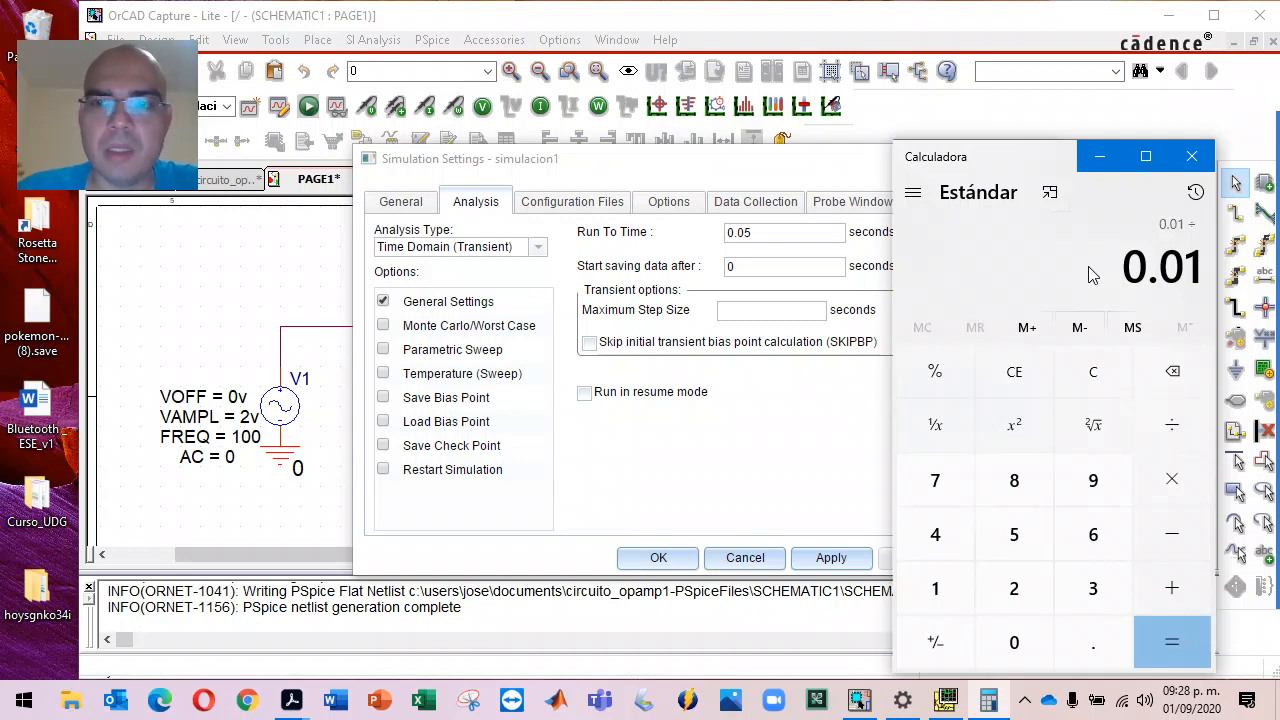
key("1")
key("0")
key("0")
key("0")
key("Return")
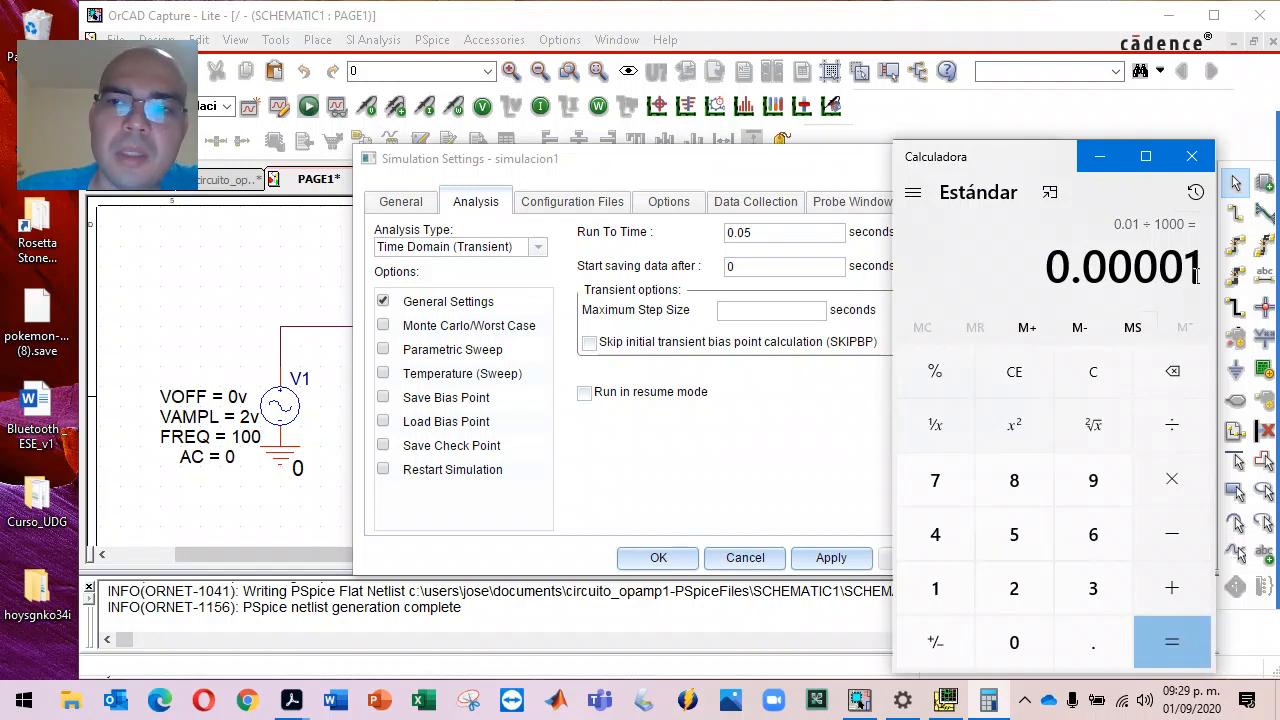
- Set the maximum step size to 10us, add the unit s to the run to time, and accept the simulation settings
left_click(781, 311)
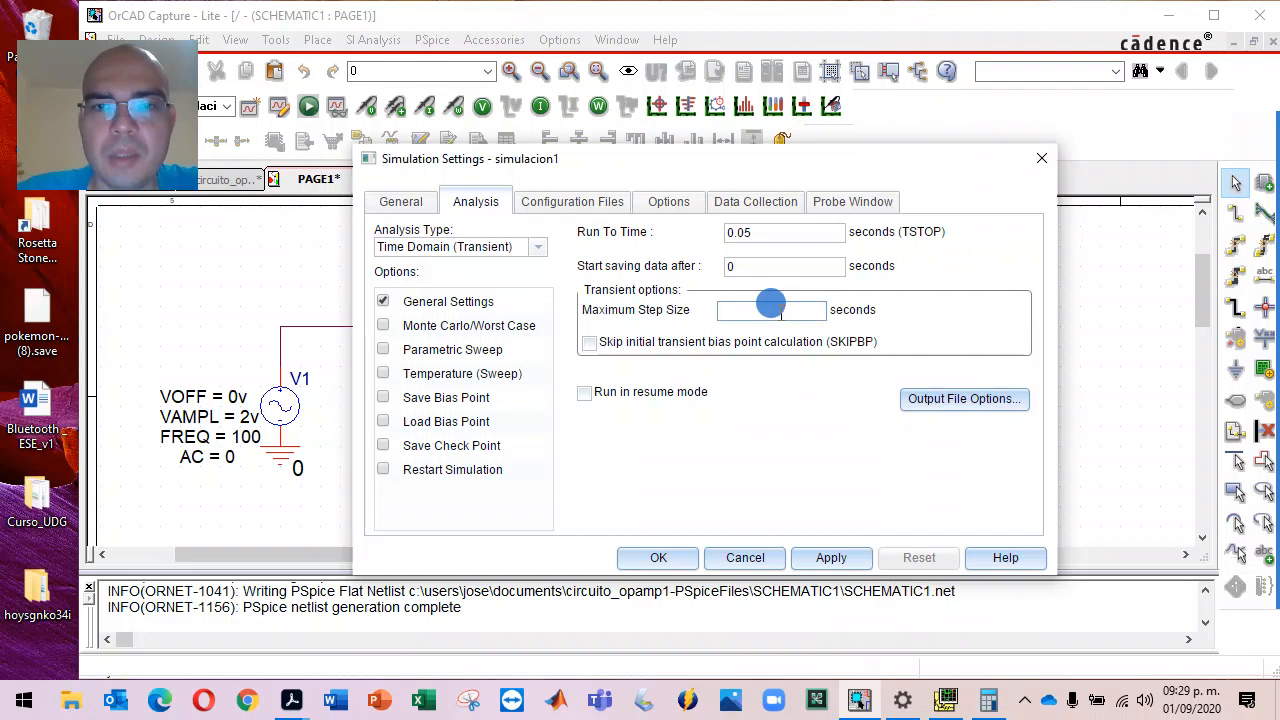
left_click(781, 311)
type("10us")
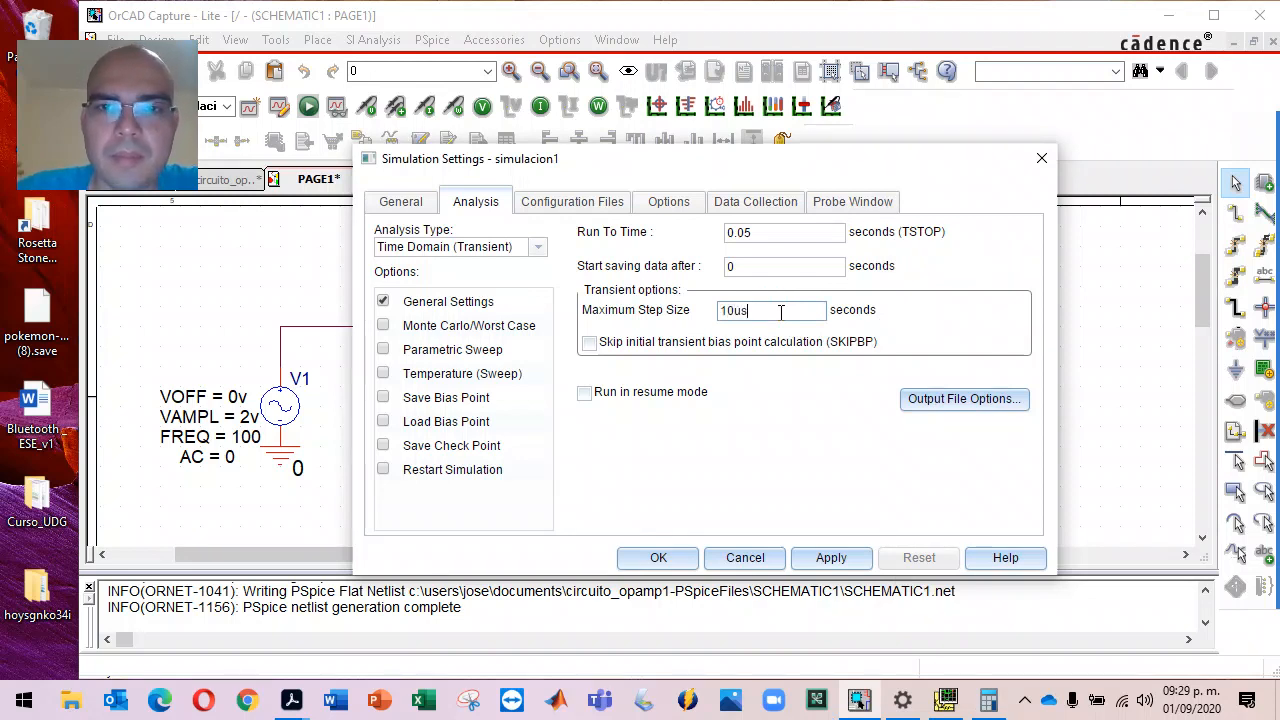
left_click(770, 232)
type("s")
left_click(757, 494)
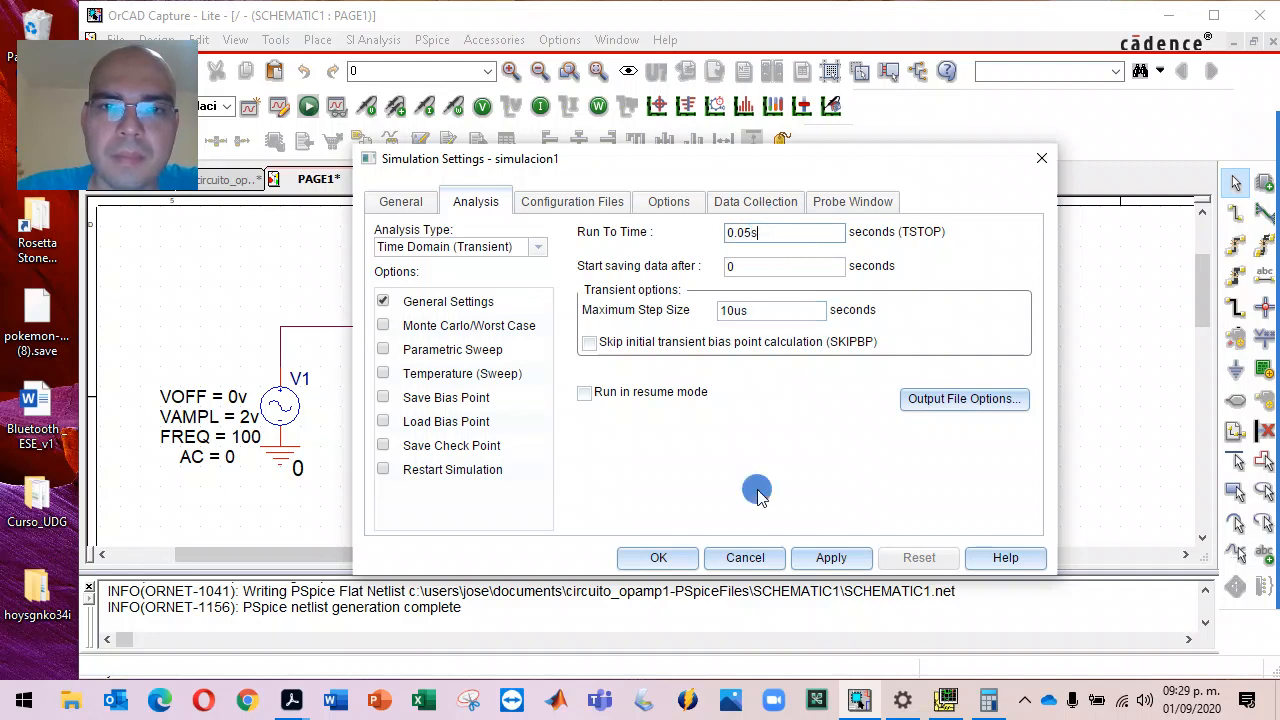
left_click(658, 558)
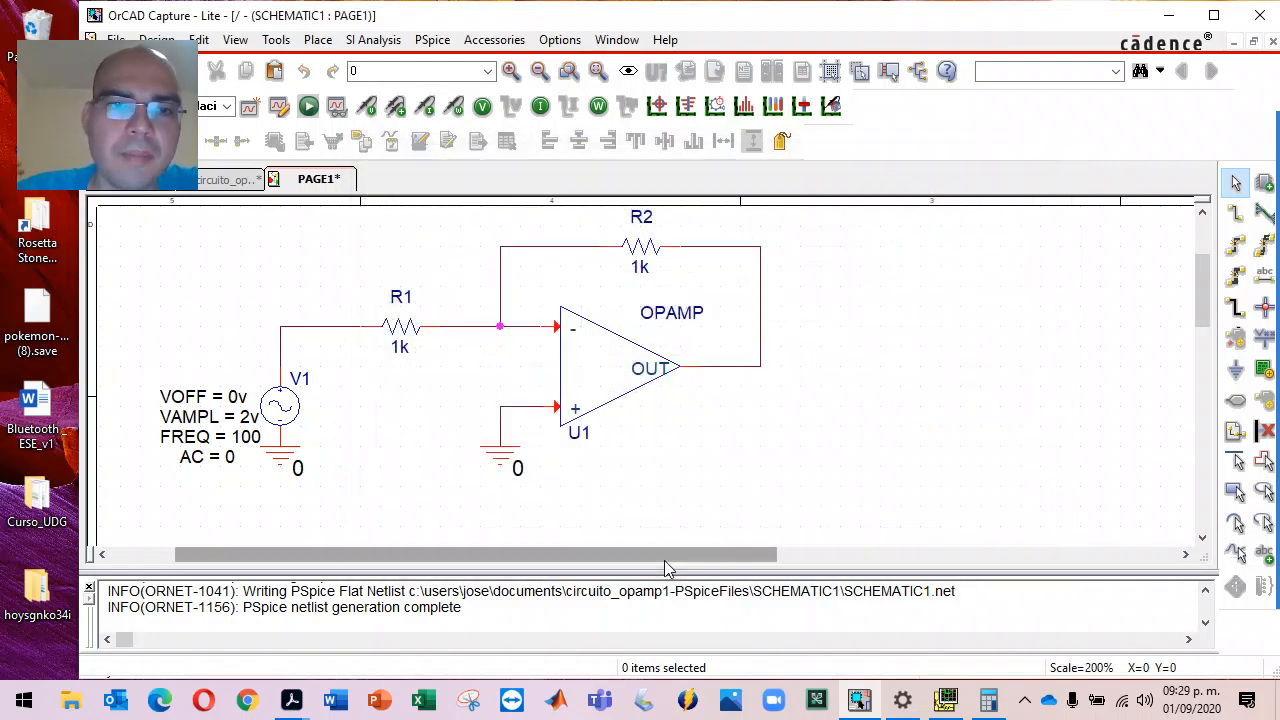
- Place voltage markers on the wire corner between V1 and R1 and on the op-amp output node below R2
left_click(366, 105)
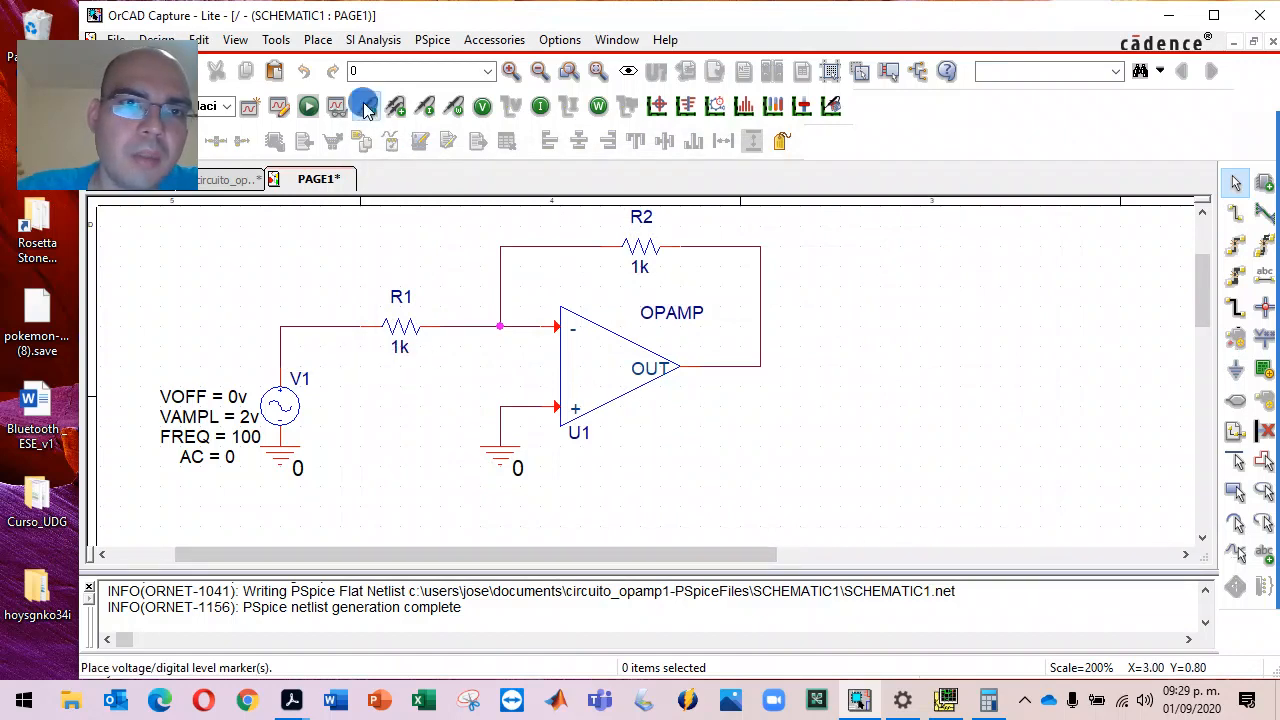
left_click(281, 332)
left_click(759, 368)
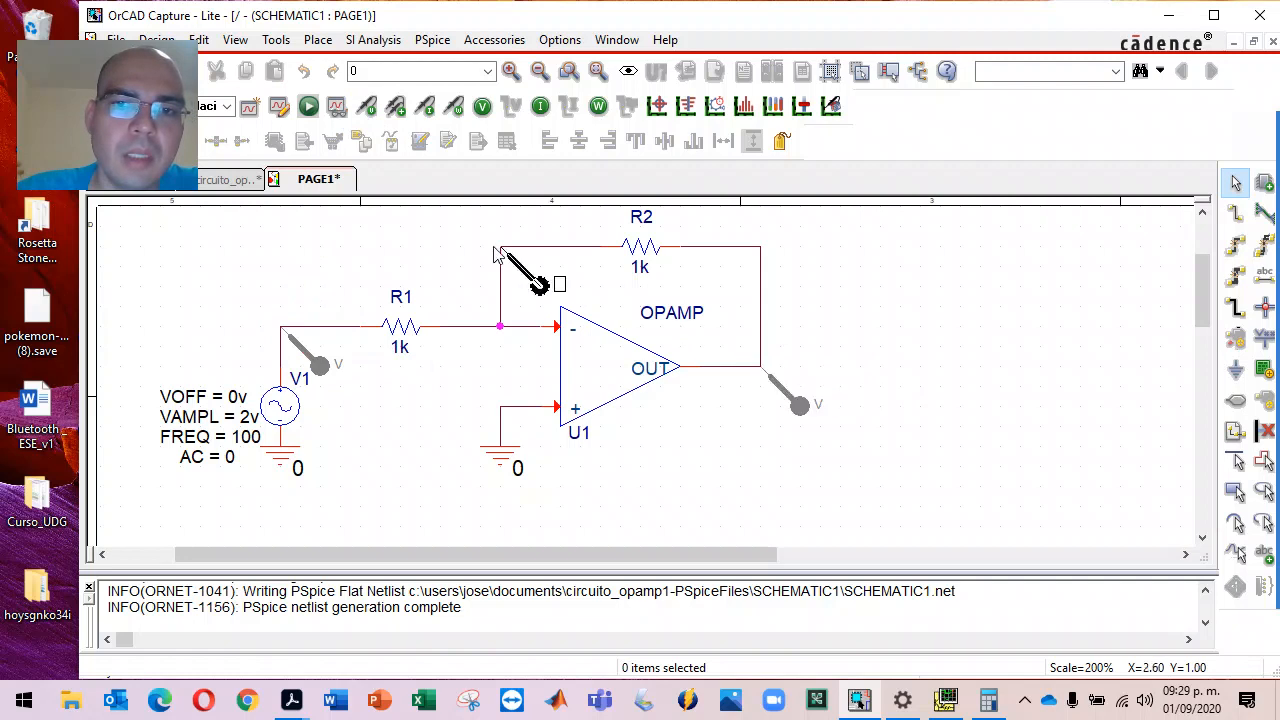
- Run the transient simulation and maximize the PSpice A/D window to view the input and output waveforms
left_click(310, 111)
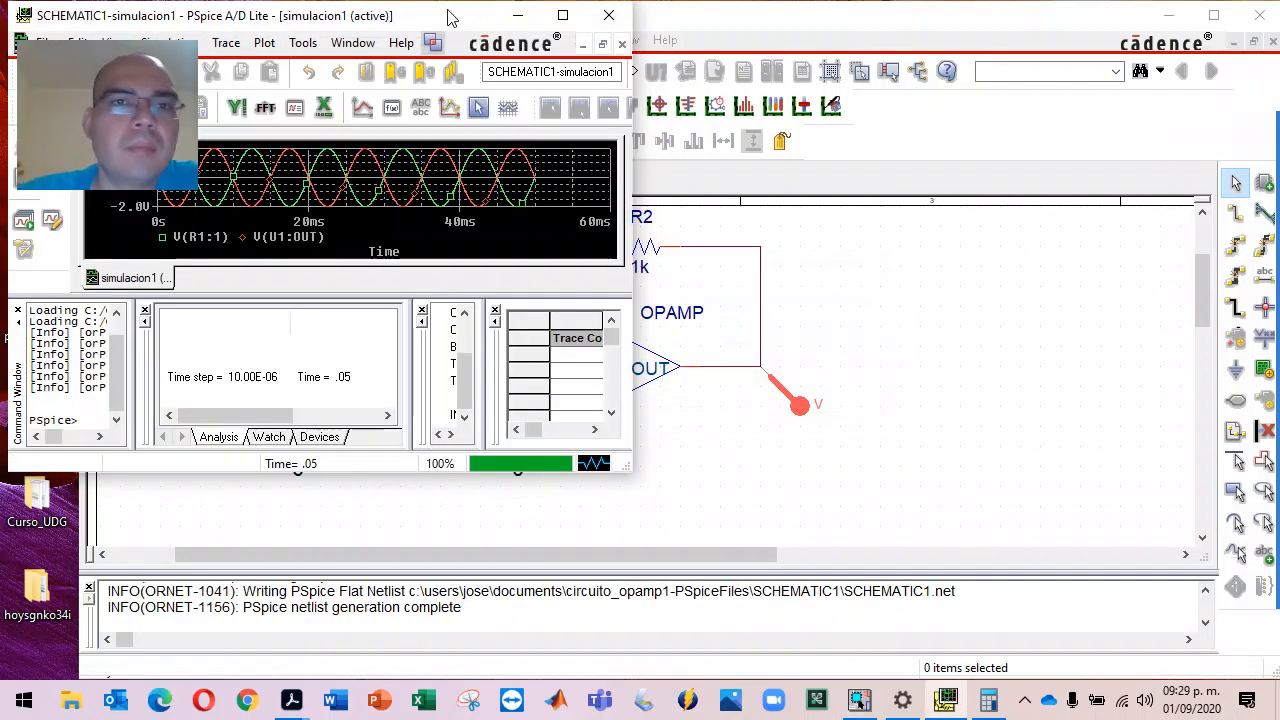
left_click(563, 15)
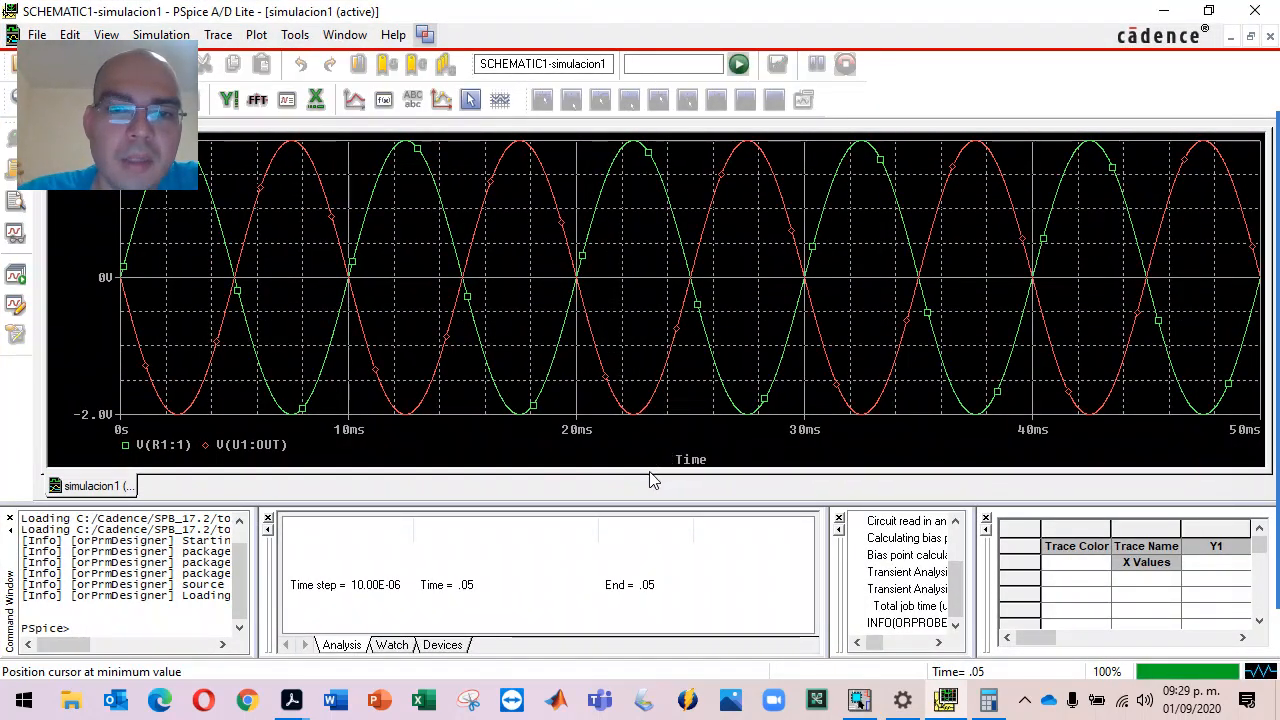
- Check the voltage marker positions on the OrCAD Capture schematic and return to the PSpice A/D waveform plot
key("alt+Tab")
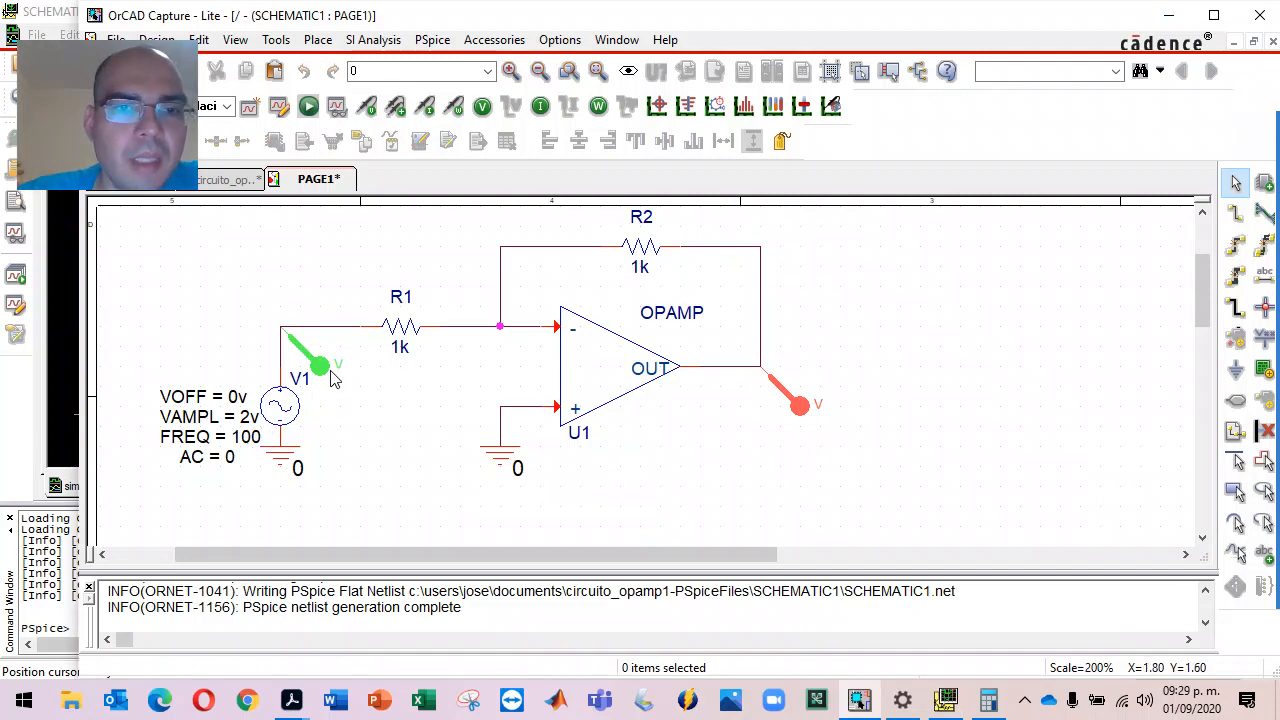
key("alt+Tab")
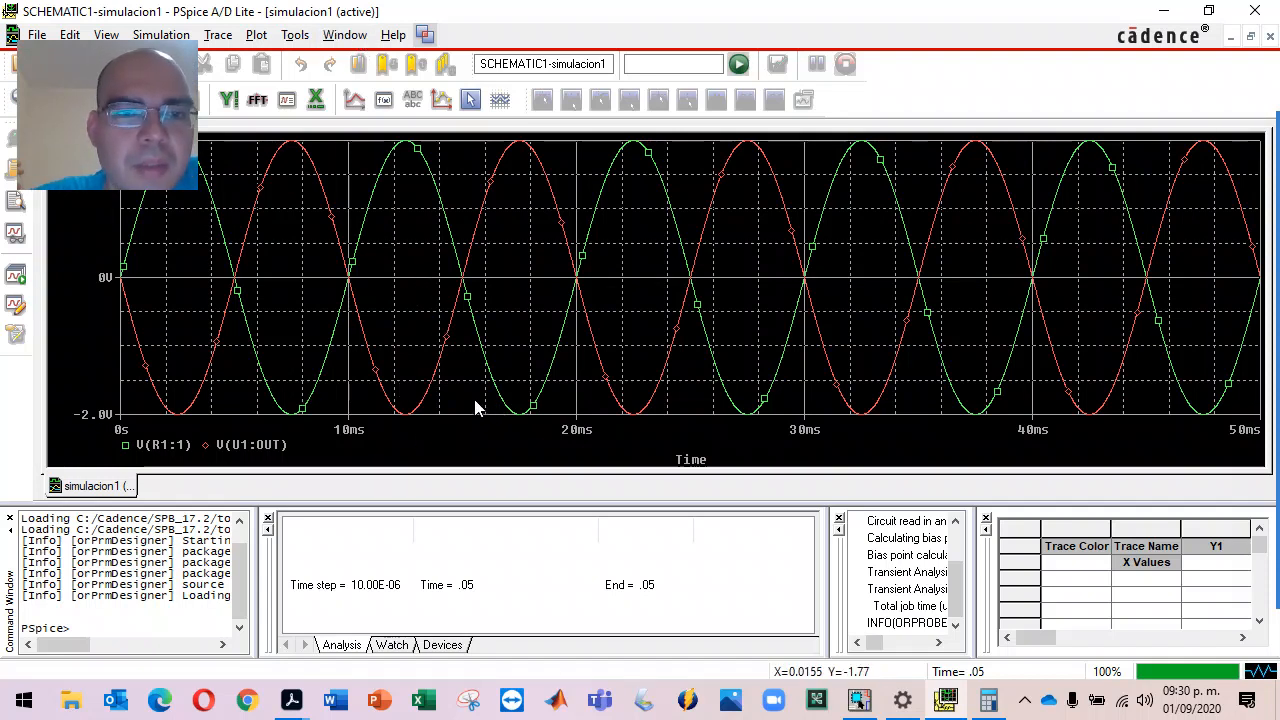
left_click(346, 36)
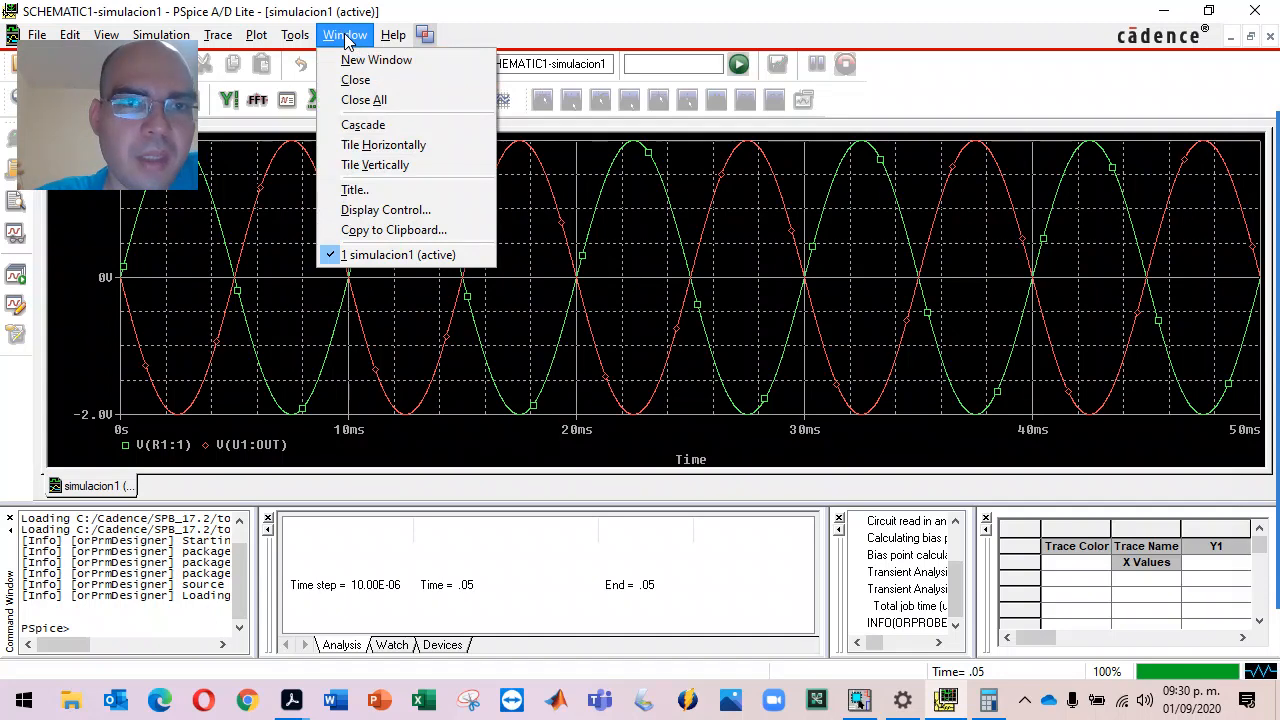
mouse_move(298, 37)
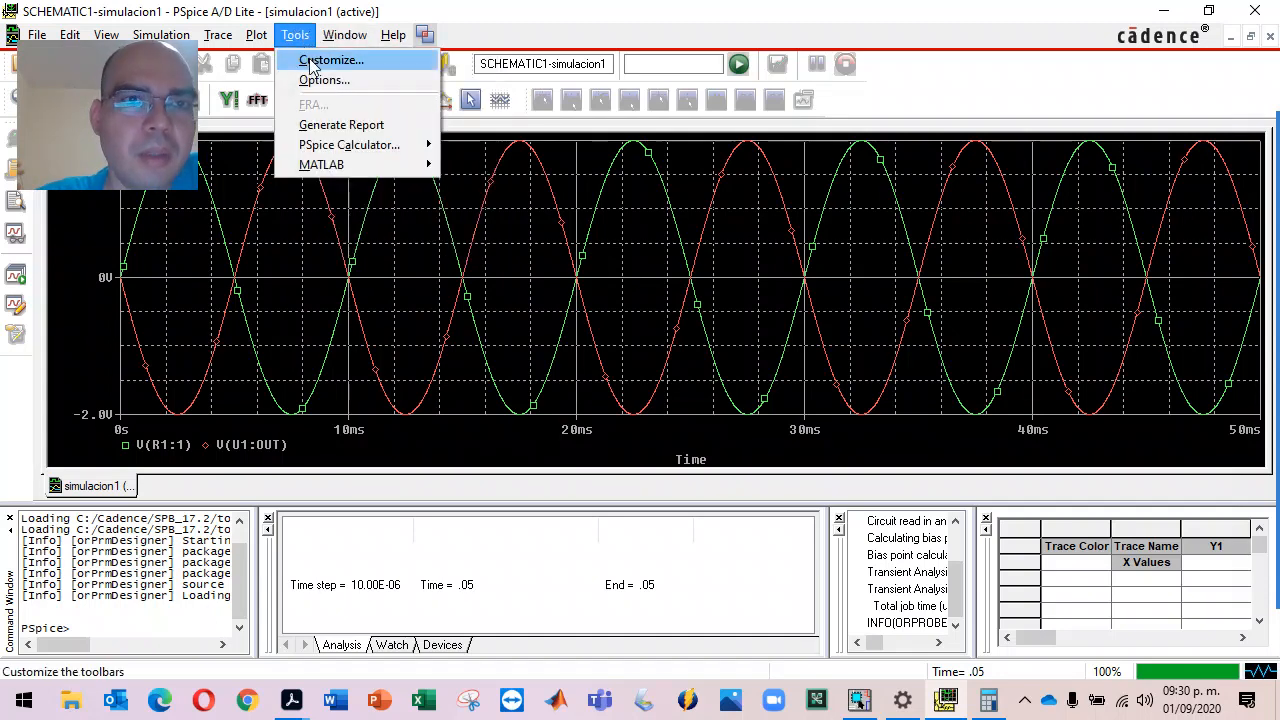
left_click(310, 60)
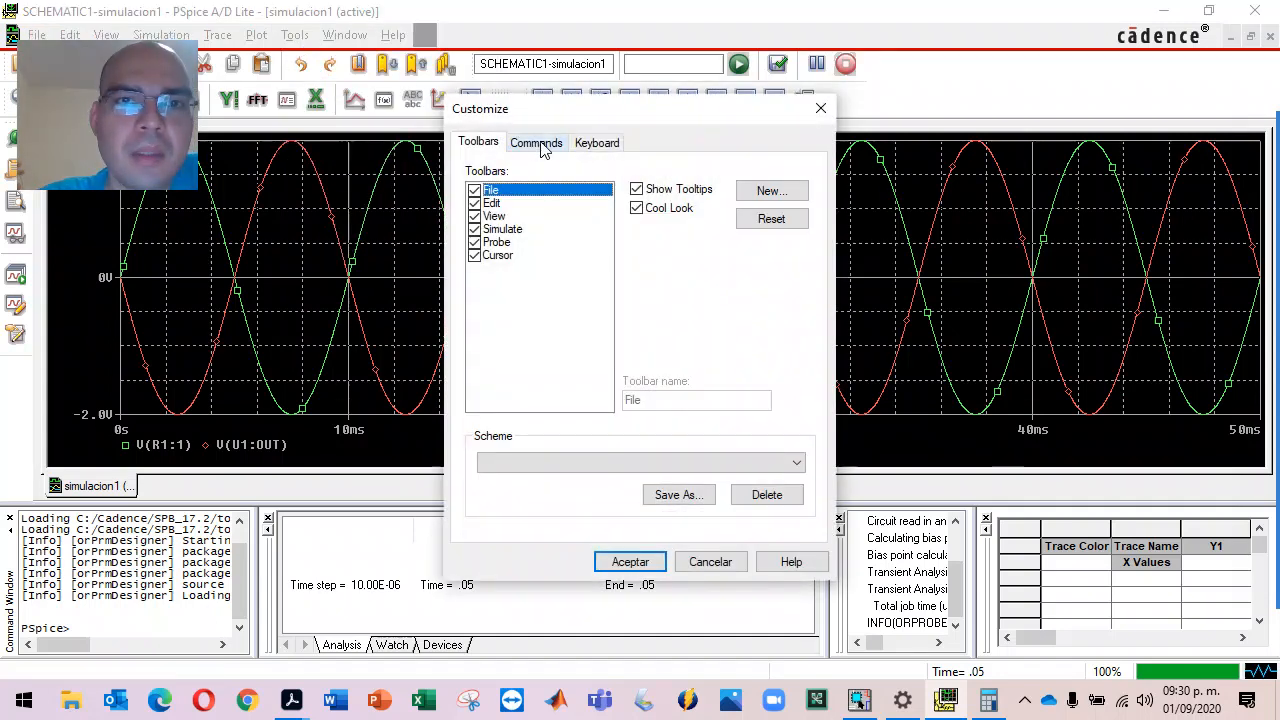
left_click(537, 145)
left_click(597, 143)
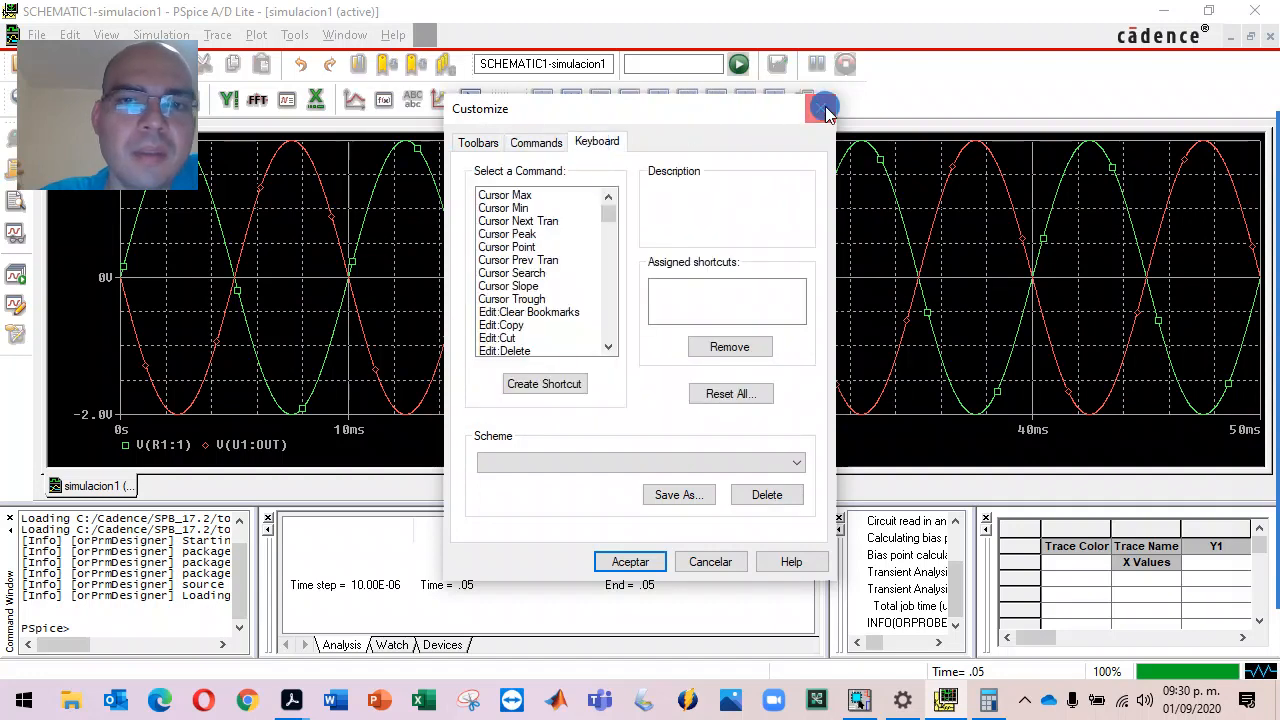
left_click(821, 108)
- Change the plot background to a very pale blue in the Probe color settings and accept
left_click(296, 36)
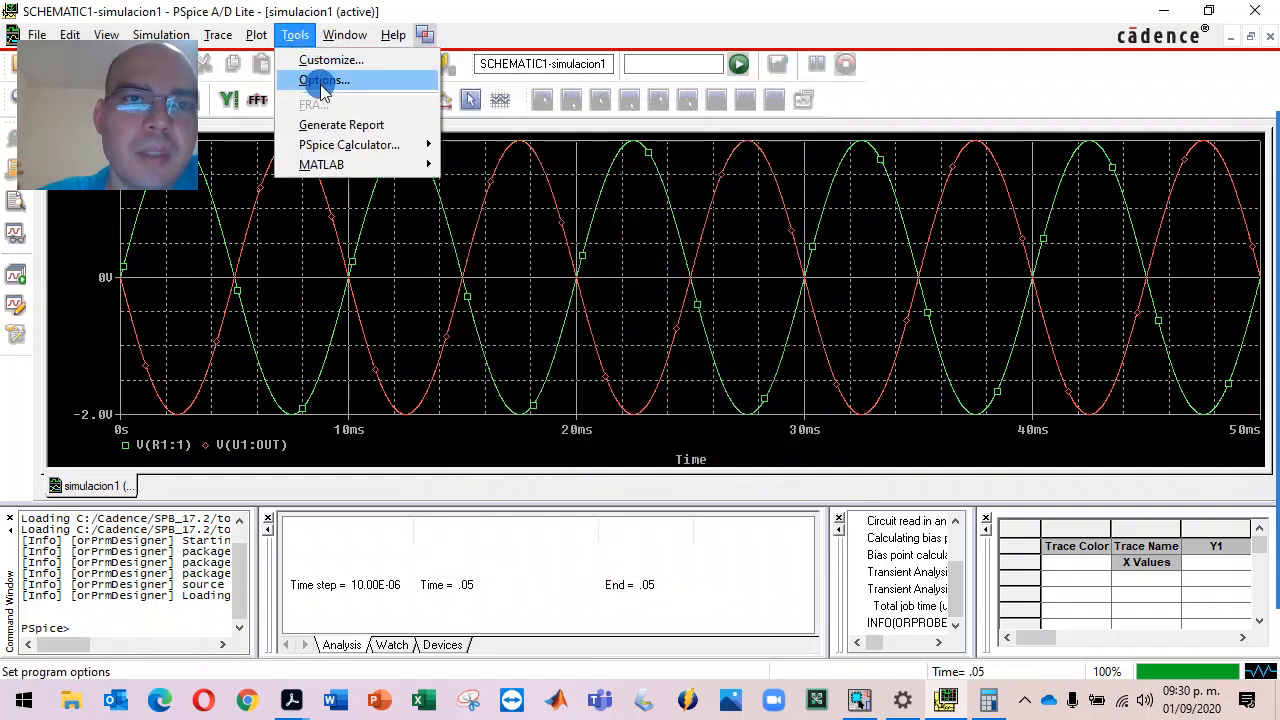
left_click(316, 80)
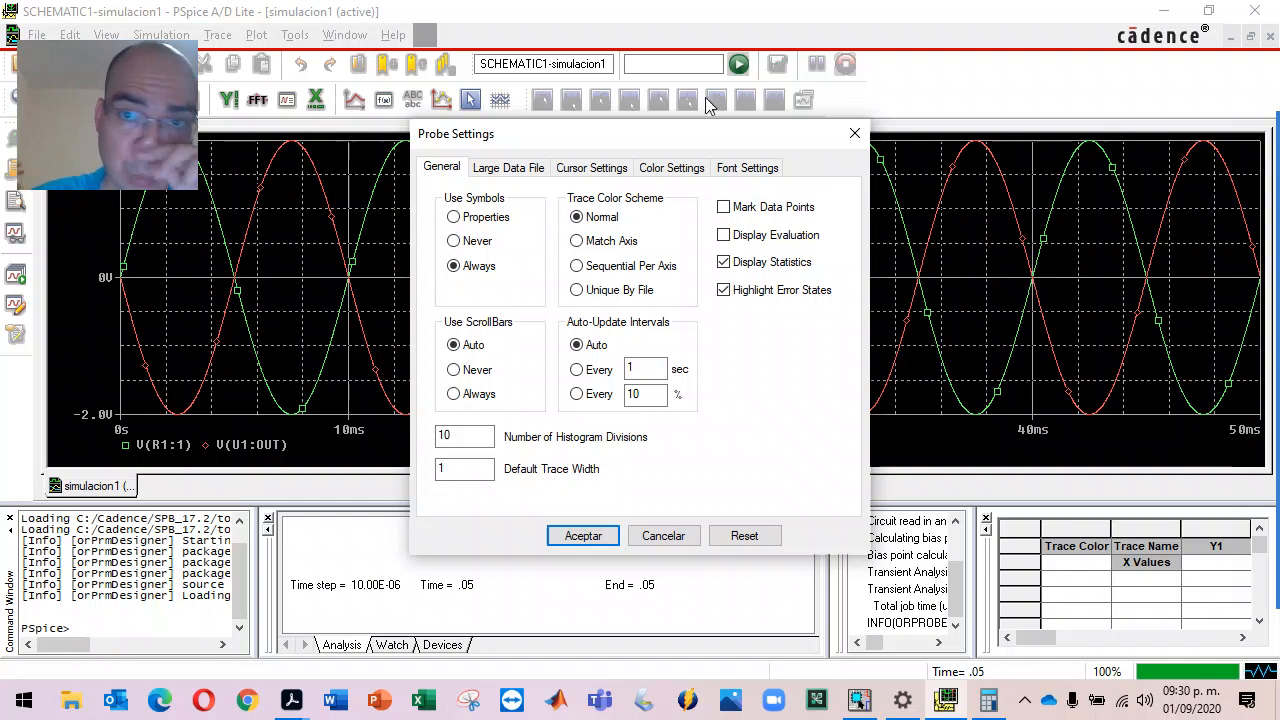
left_click(693, 170)
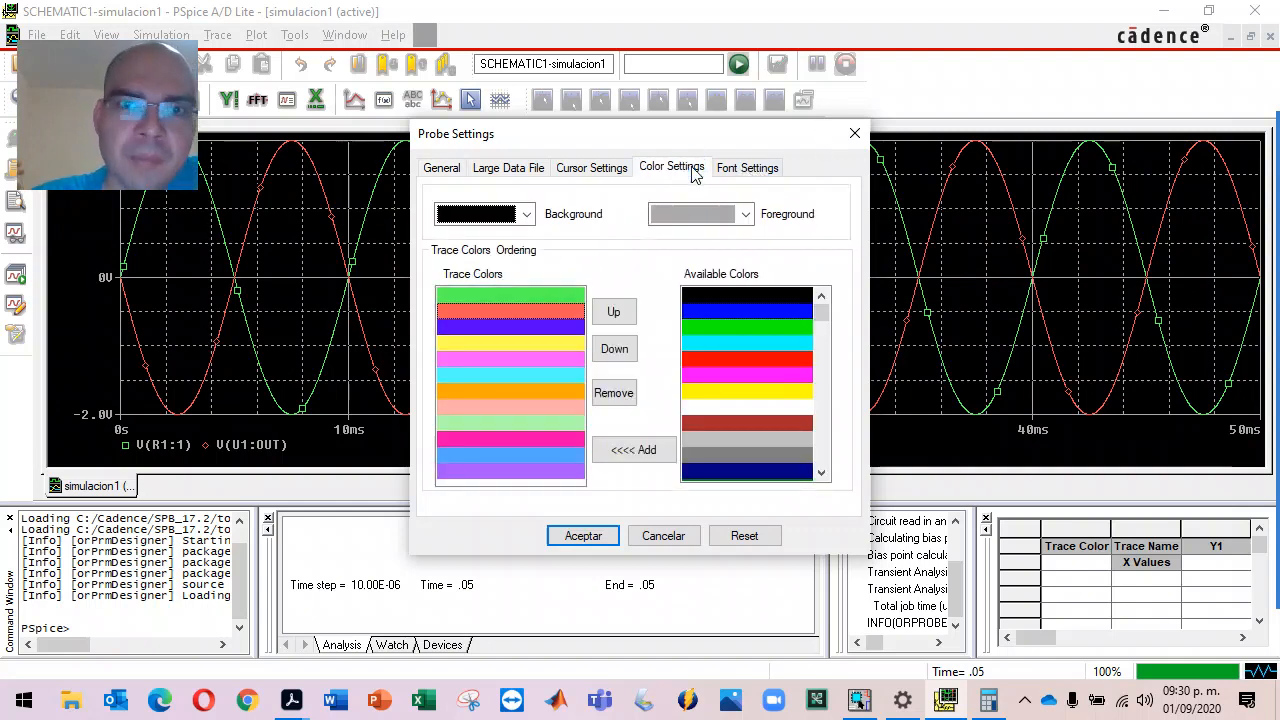
left_click(526, 214)
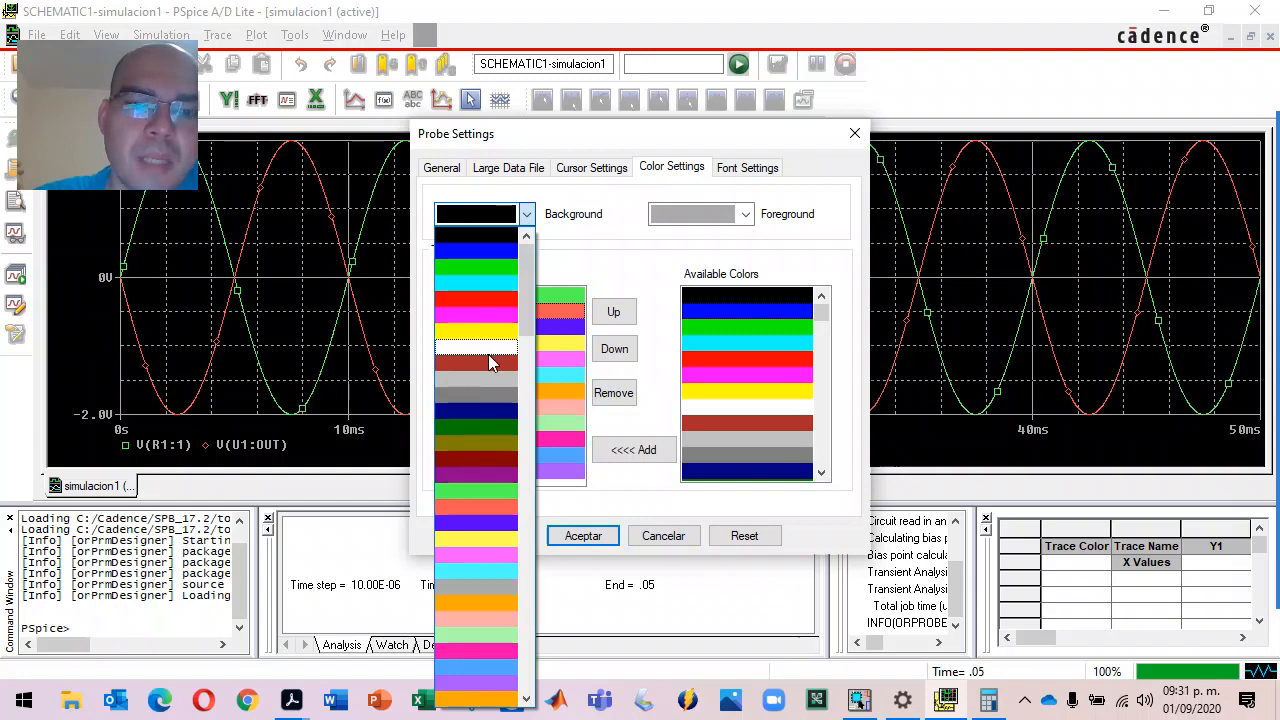
scroll(488, 354, "down", 10)
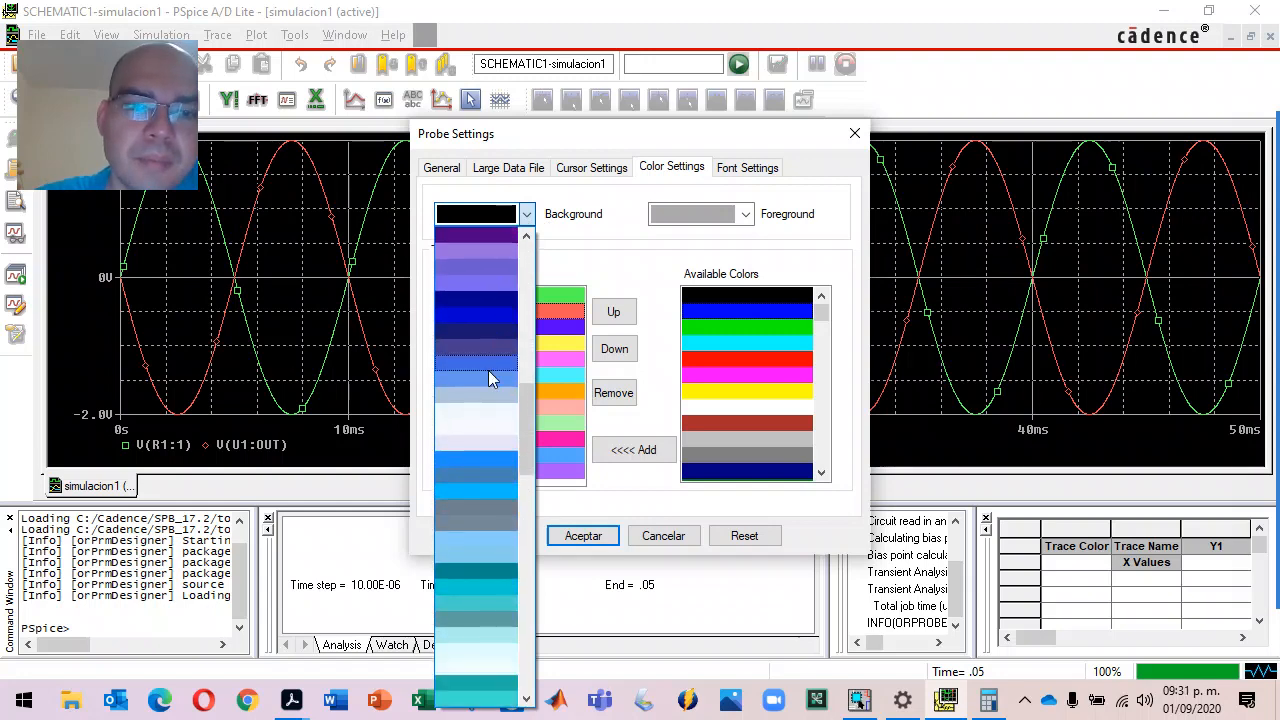
left_click(480, 422)
left_click(583, 537)
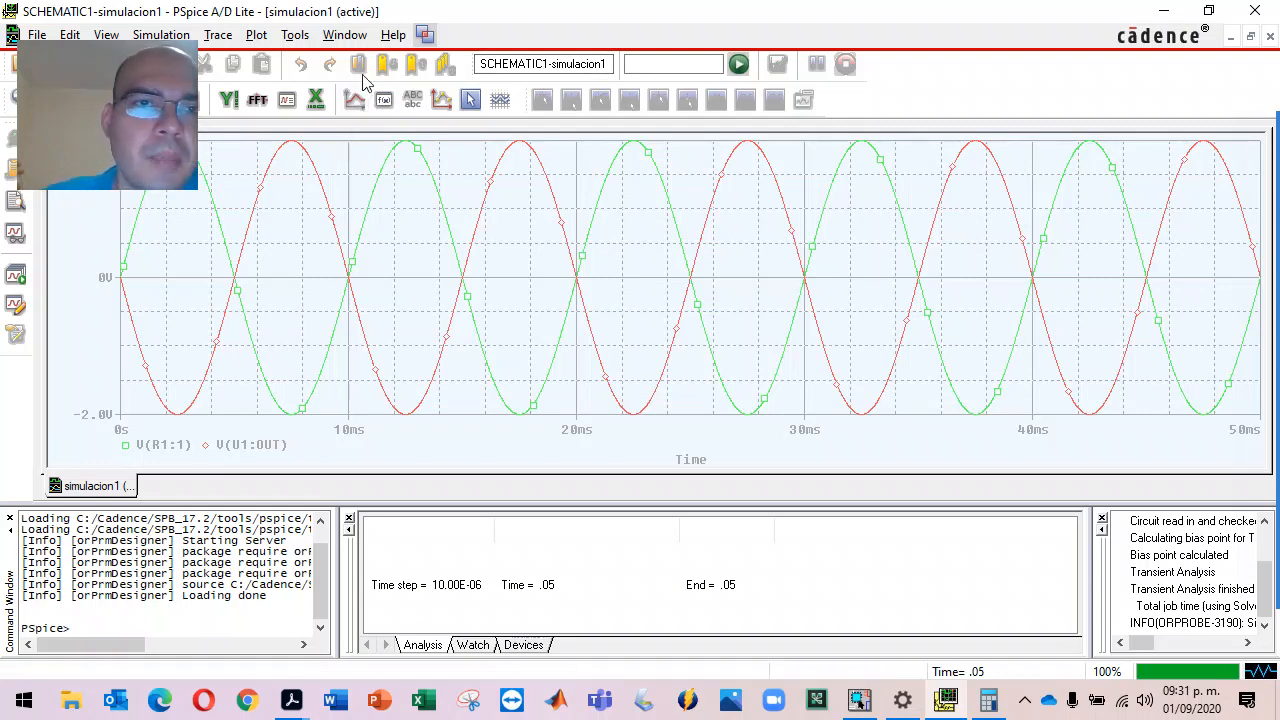
- Copy the plot with transparent backgrounds and white changed to black, paste it into a Word document, and start a new line below
left_click(350, 36)
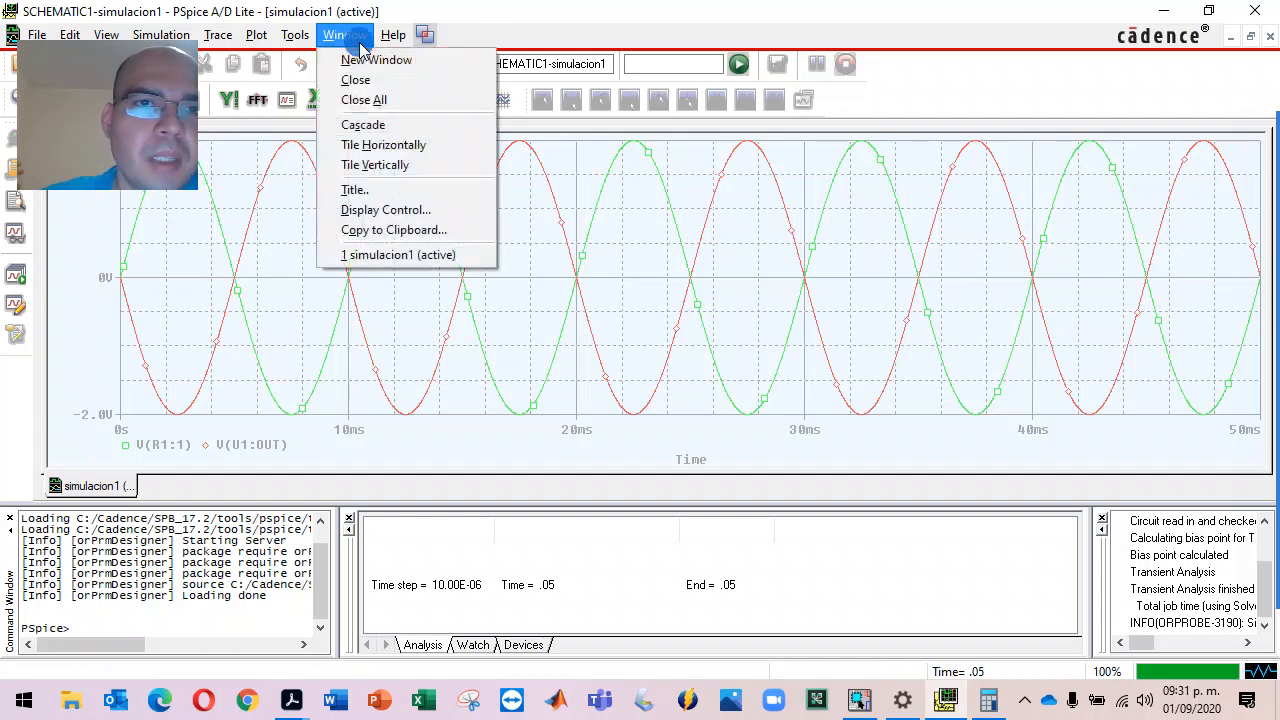
left_click(400, 232)
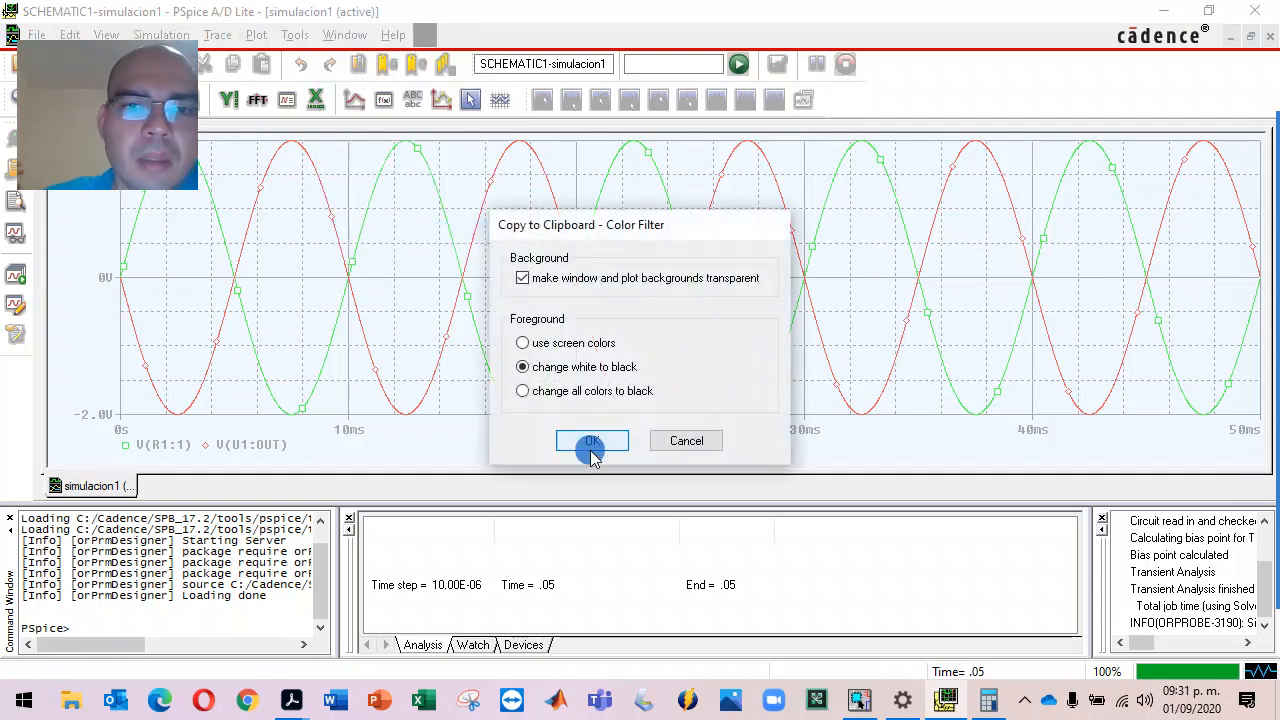
left_click(591, 437)
left_click(335, 700)
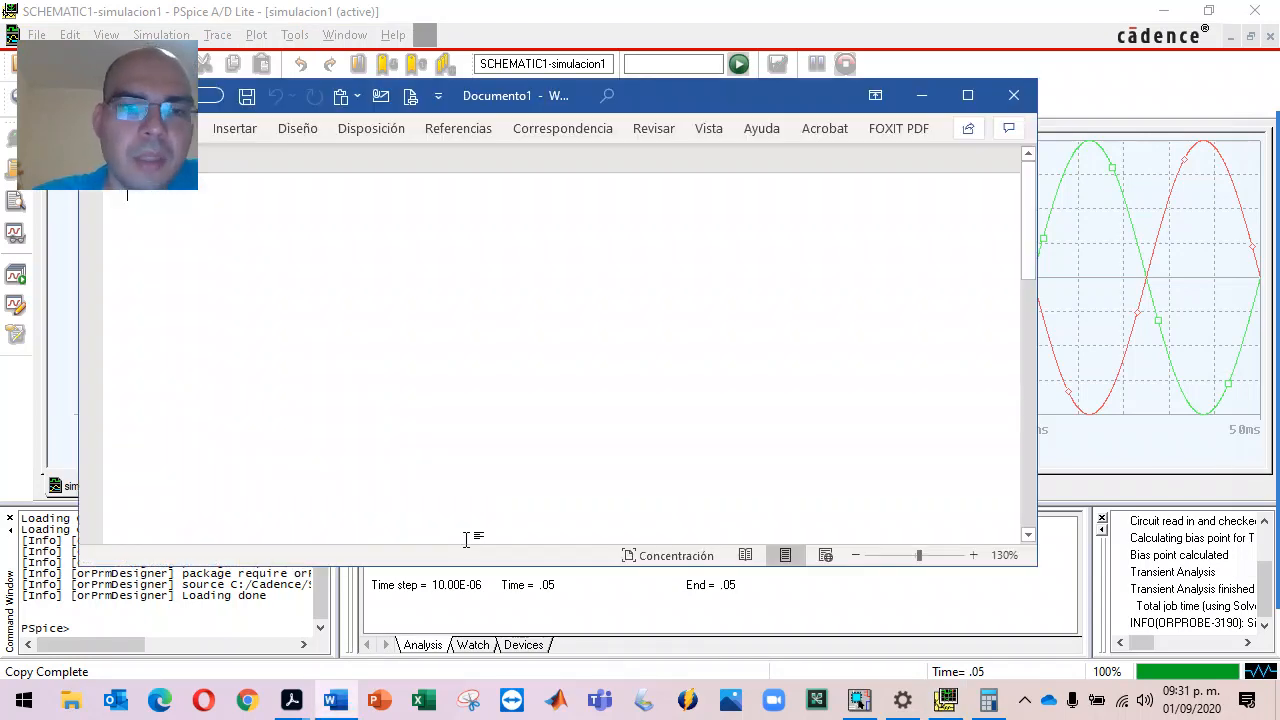
key("ctrl+v")
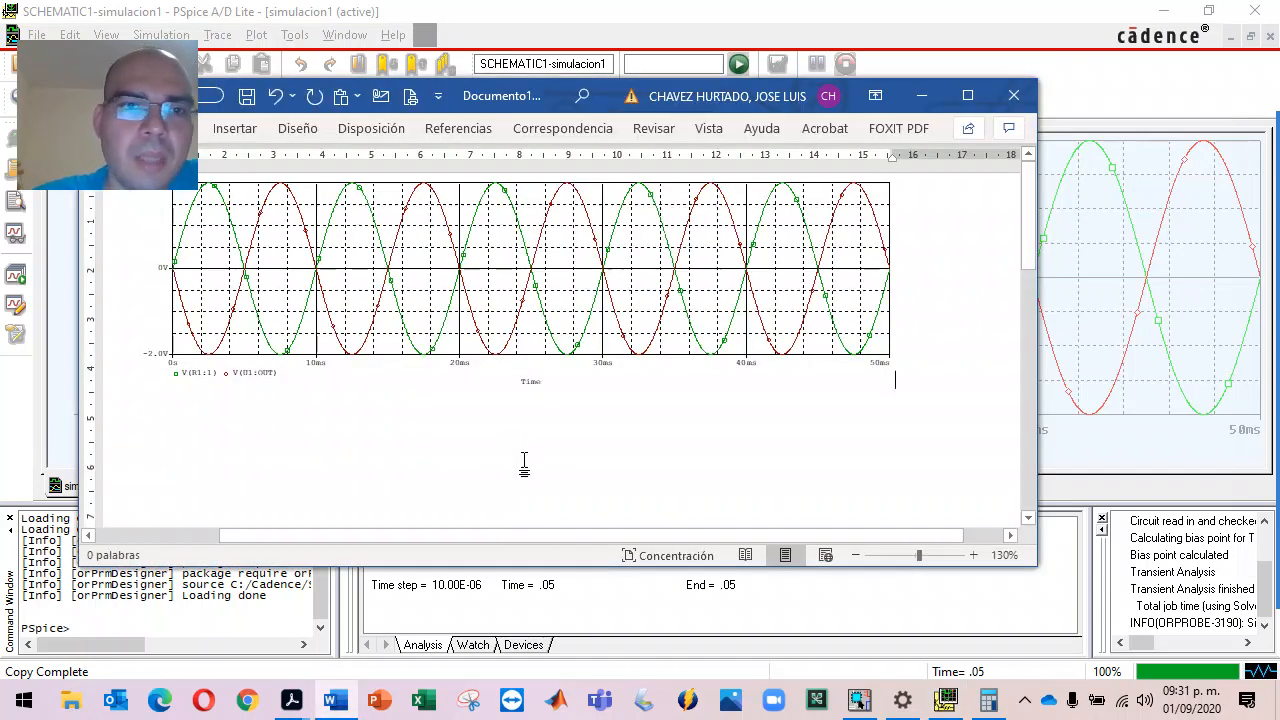
key("Return")
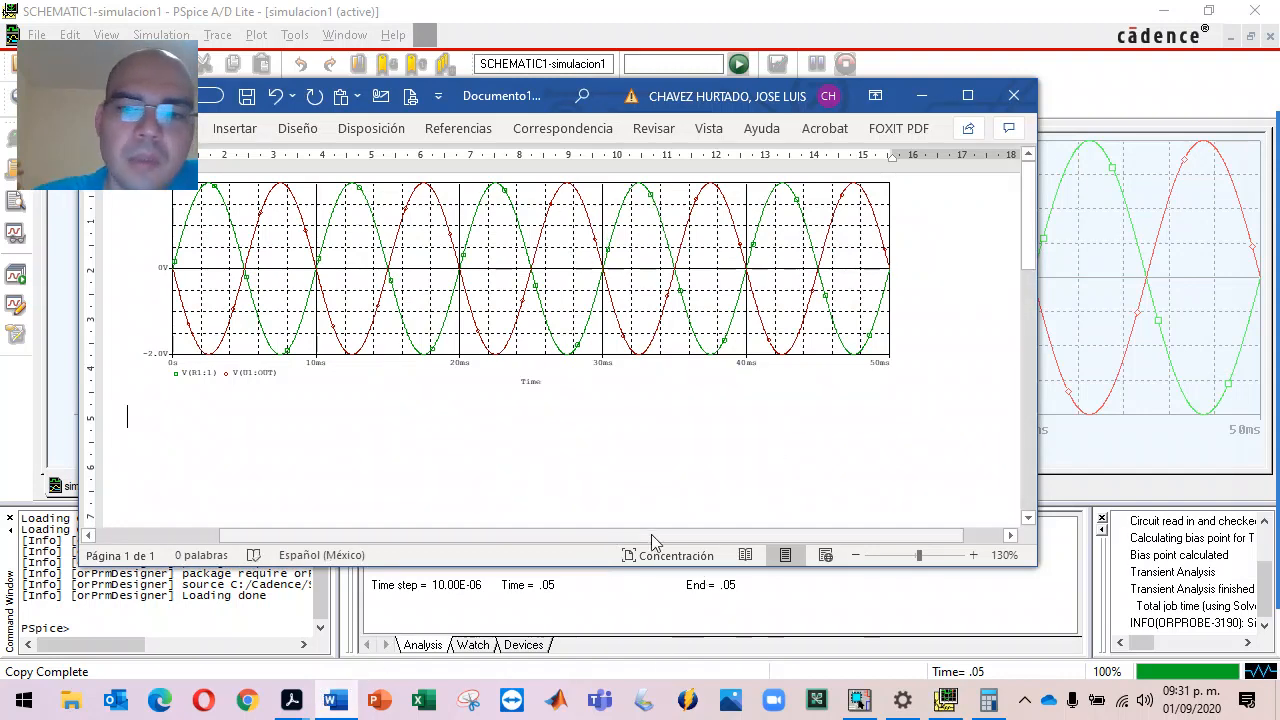
- Copy the entire amplifier circuit from OrCAD Capture and paste it below the waveform plot in the Word document
left_click(859, 700)
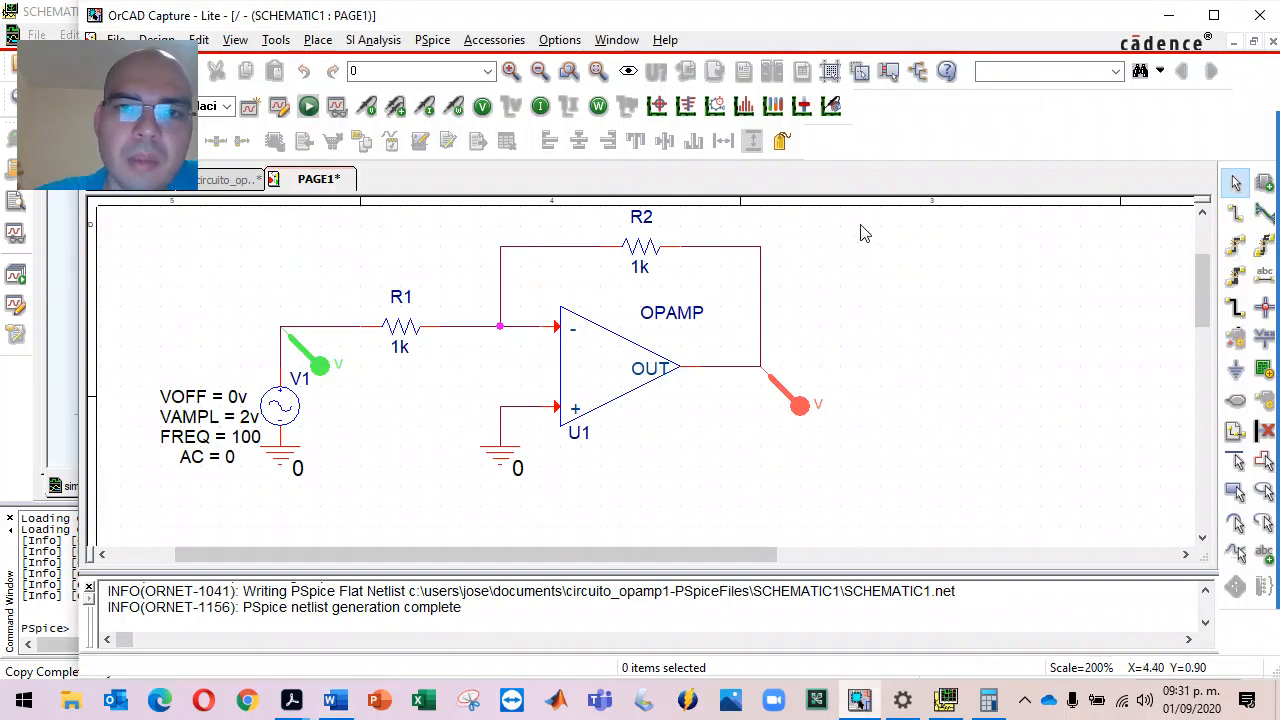
left_click_drag(140, 514, 882, 315)
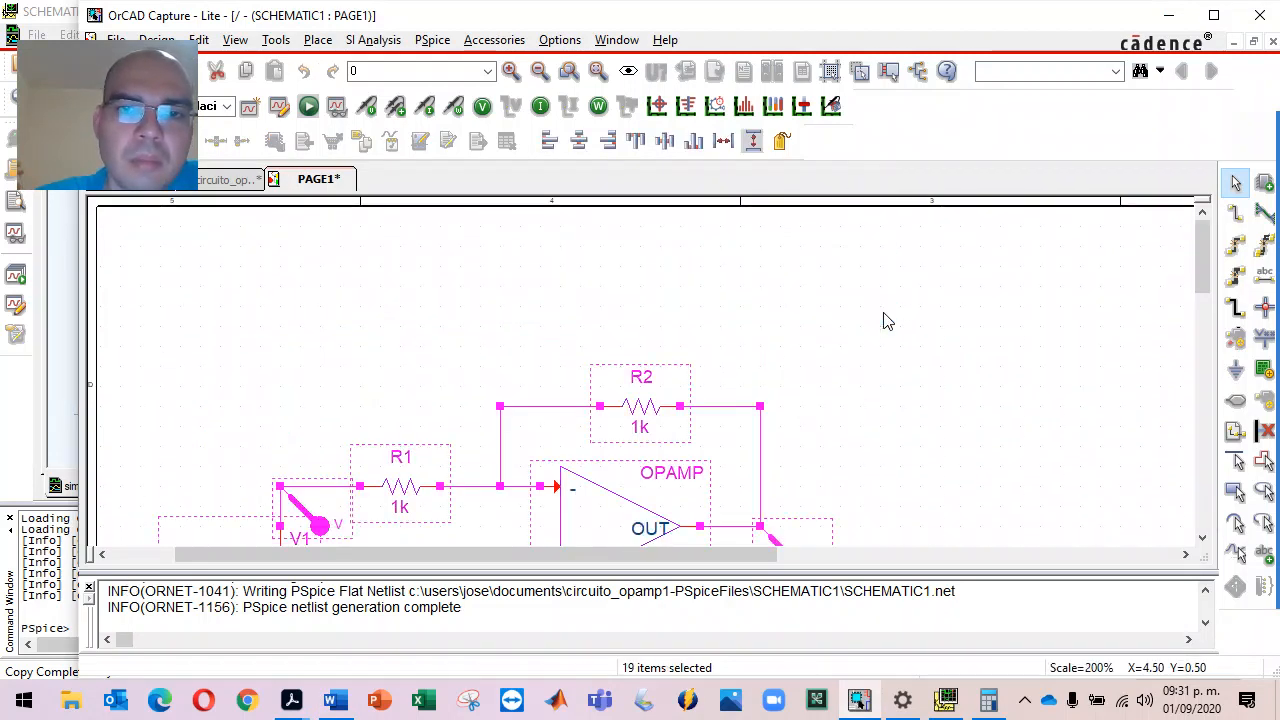
scroll(883, 321, "down", 2)
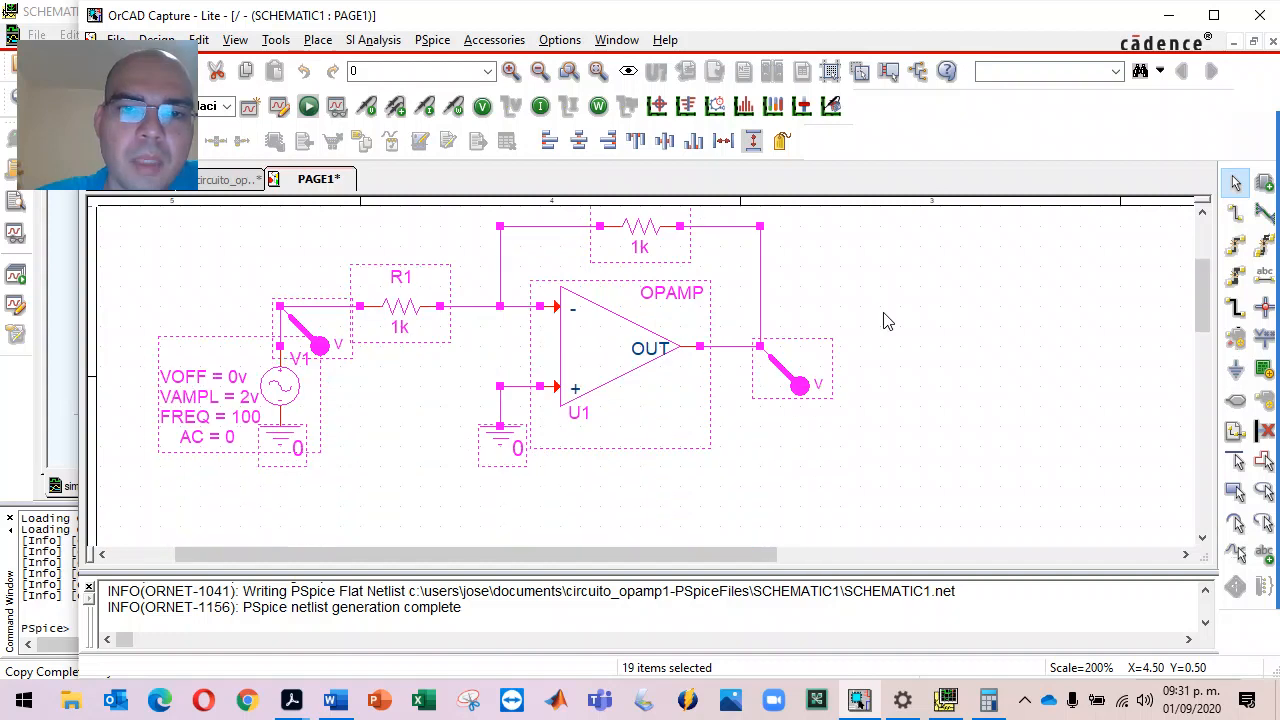
scroll(697, 300, "up", 2)
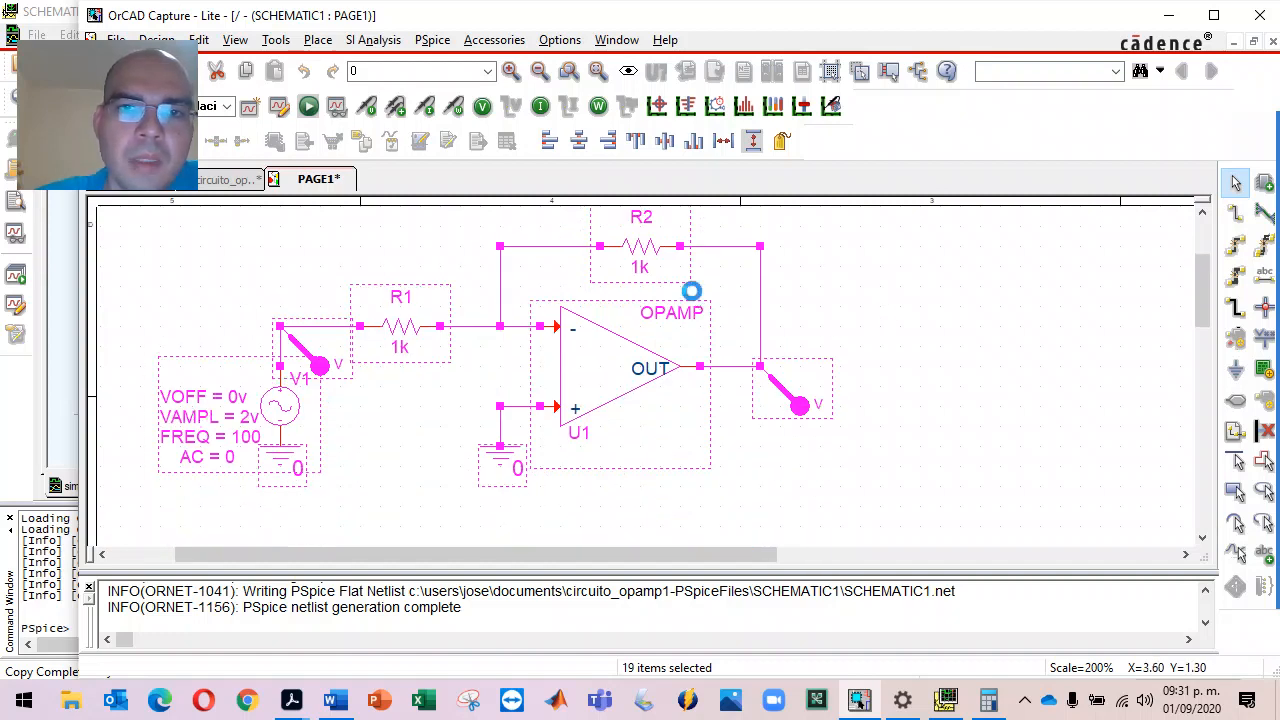
key("alt+Tab")
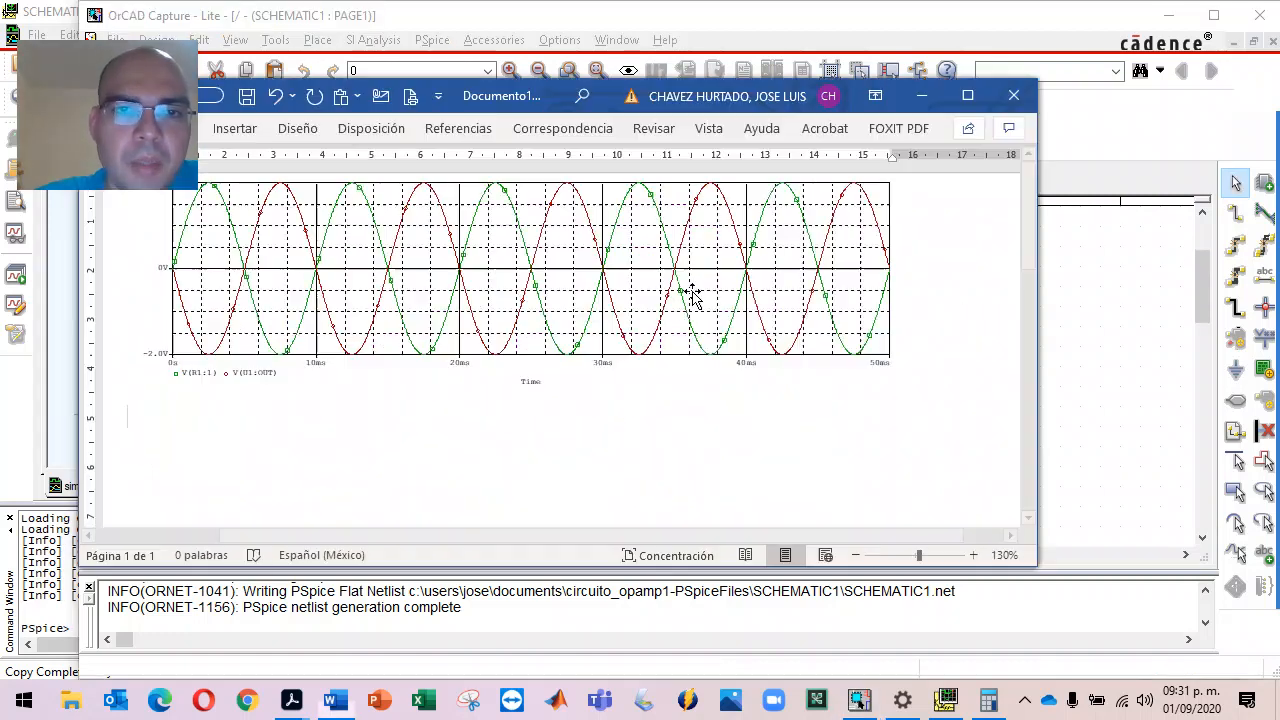
key("ctrl+v")
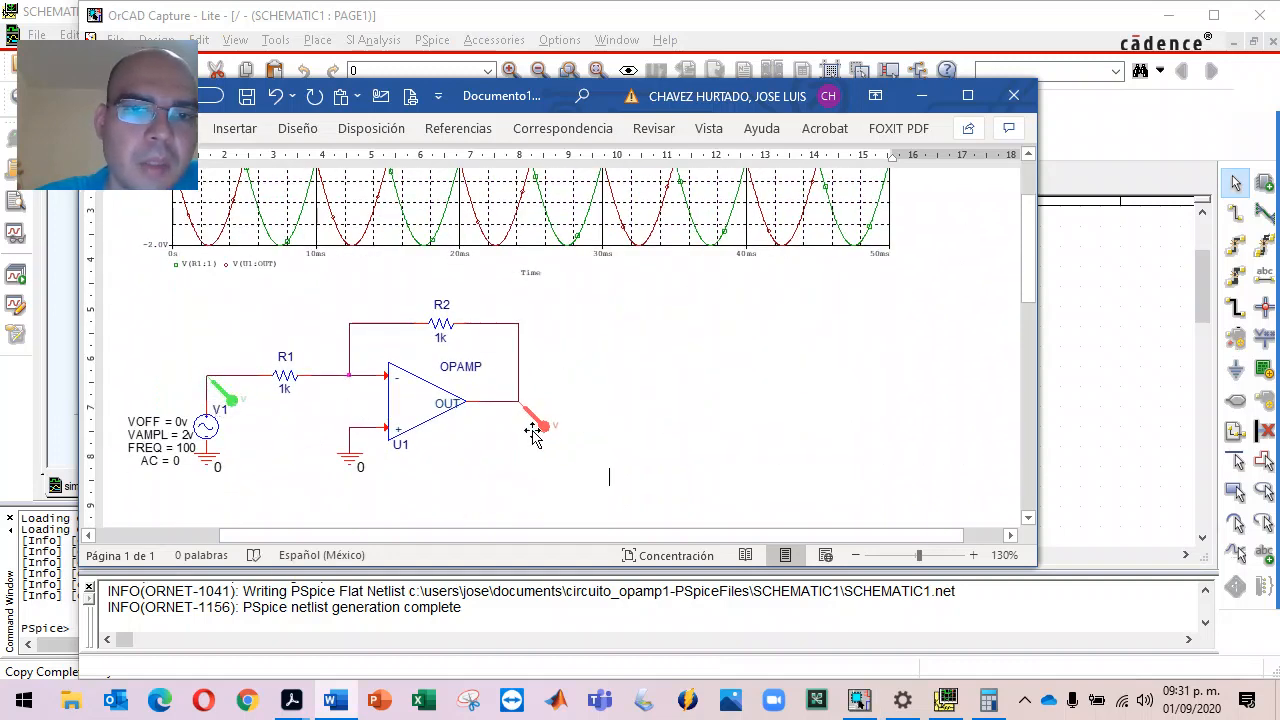
scroll(320, 278, "up", 2)
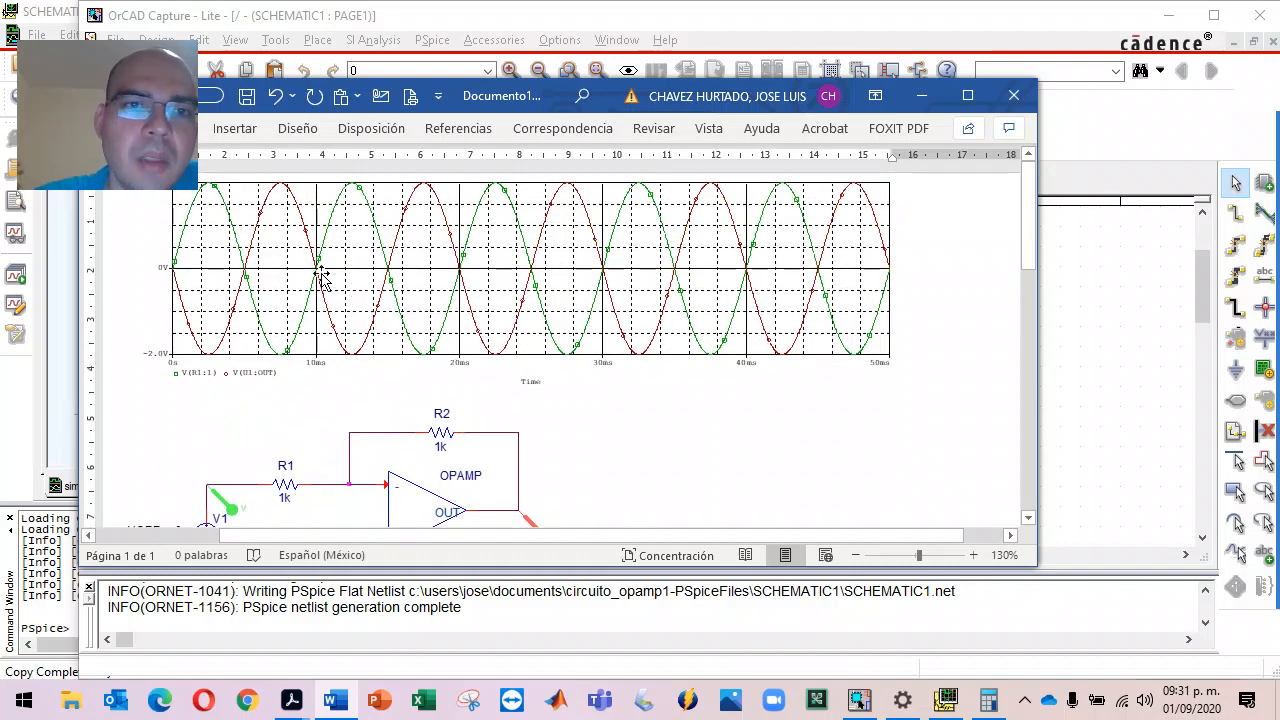
- Return to the schematic, review the transient run to time and maximum step size in the simulation profile, and view the plot again
left_click(680, 5)
left_click(975, 377)
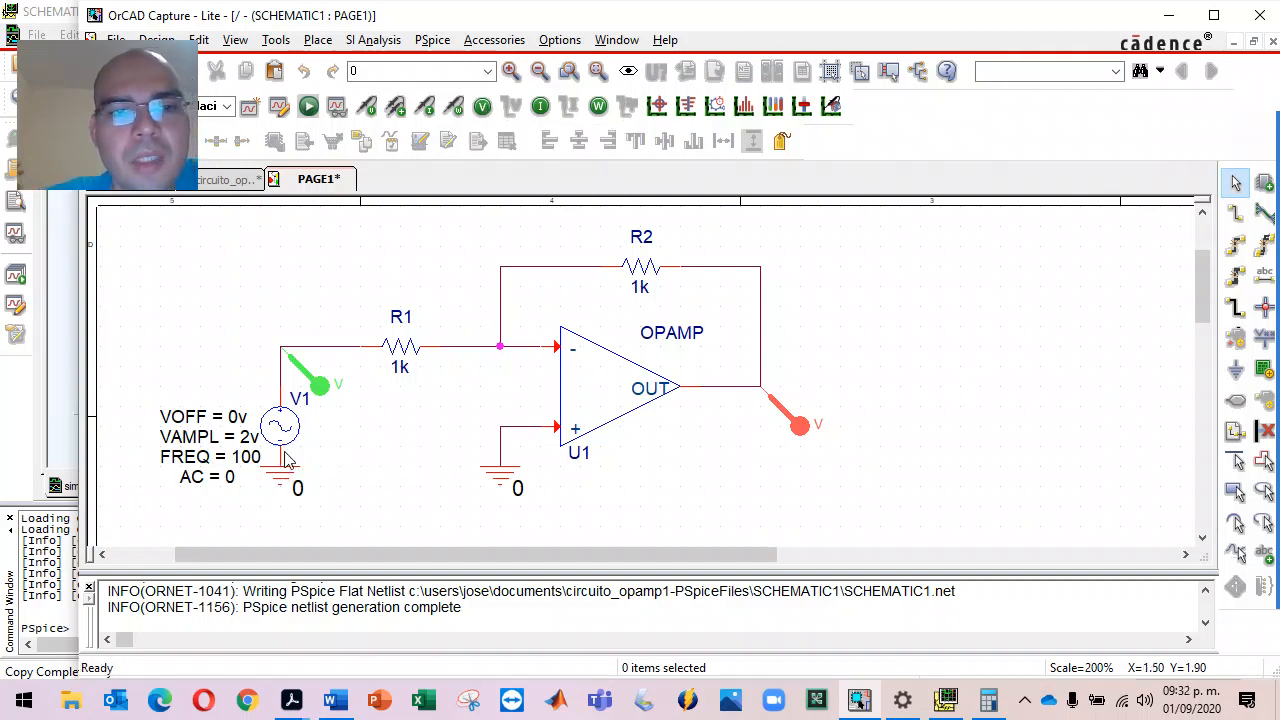
left_click(281, 106)
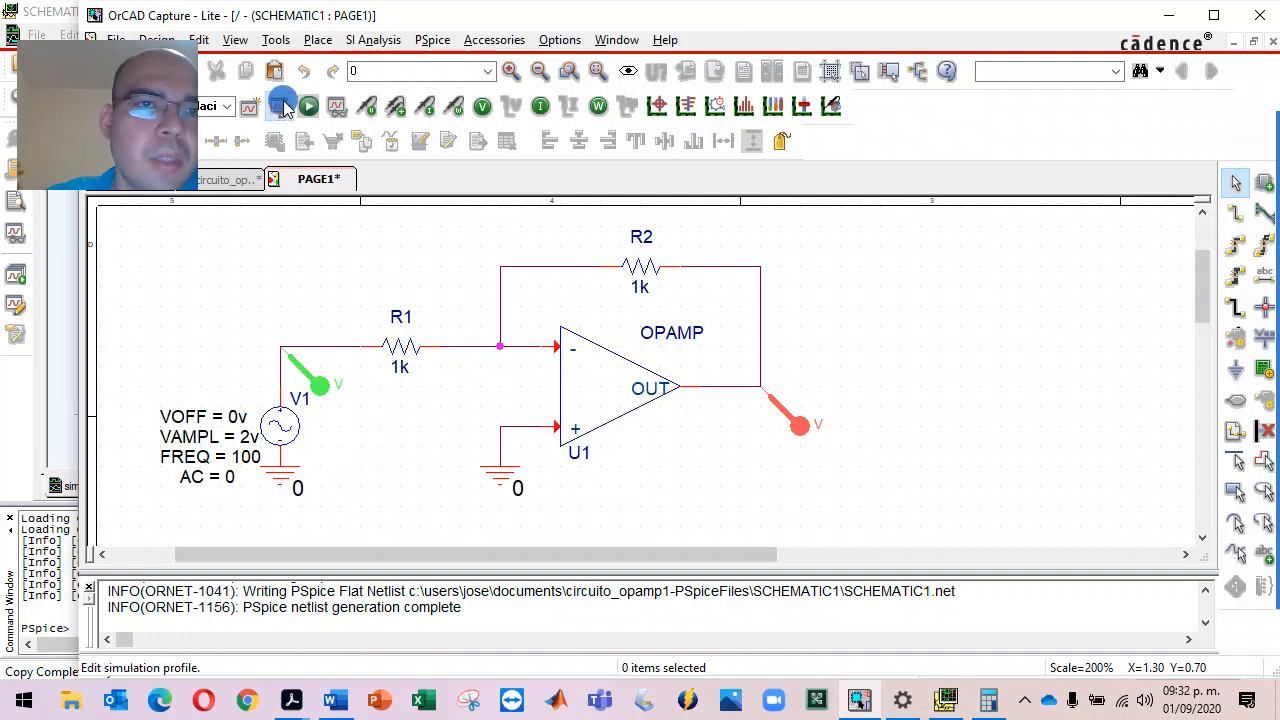
left_click_drag(417, 80, 700, 167)
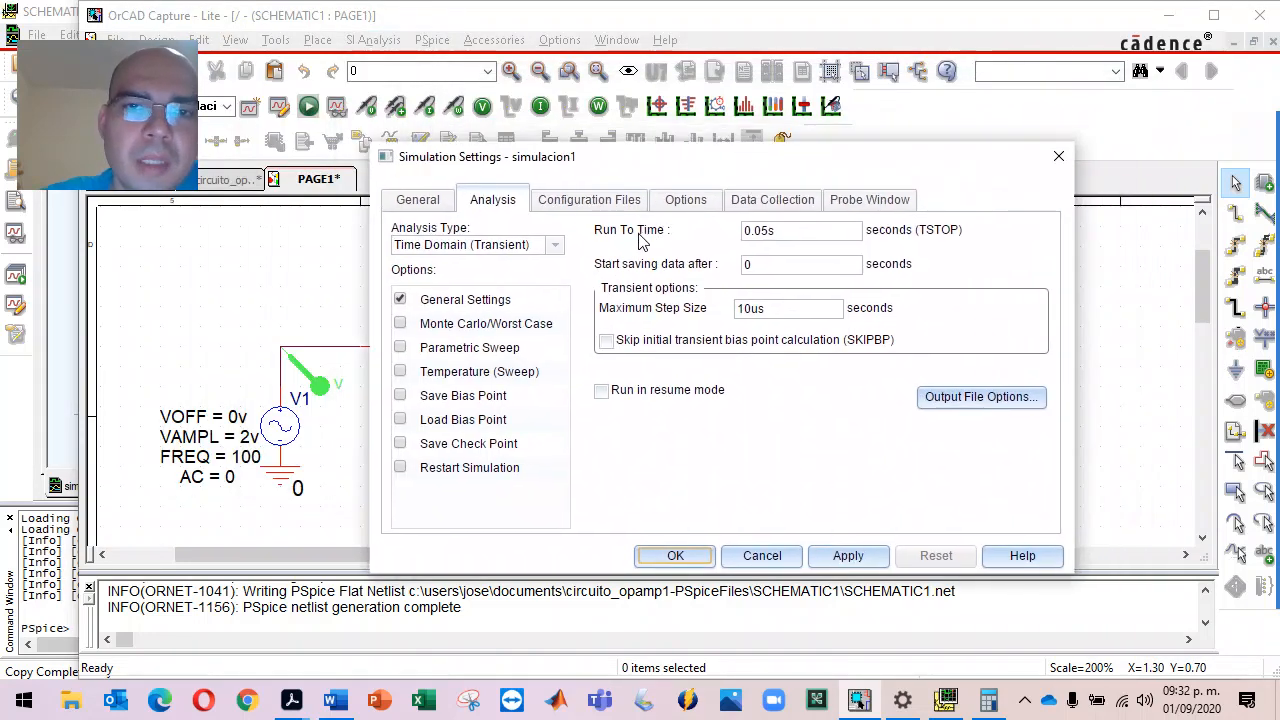
left_click(785, 231)
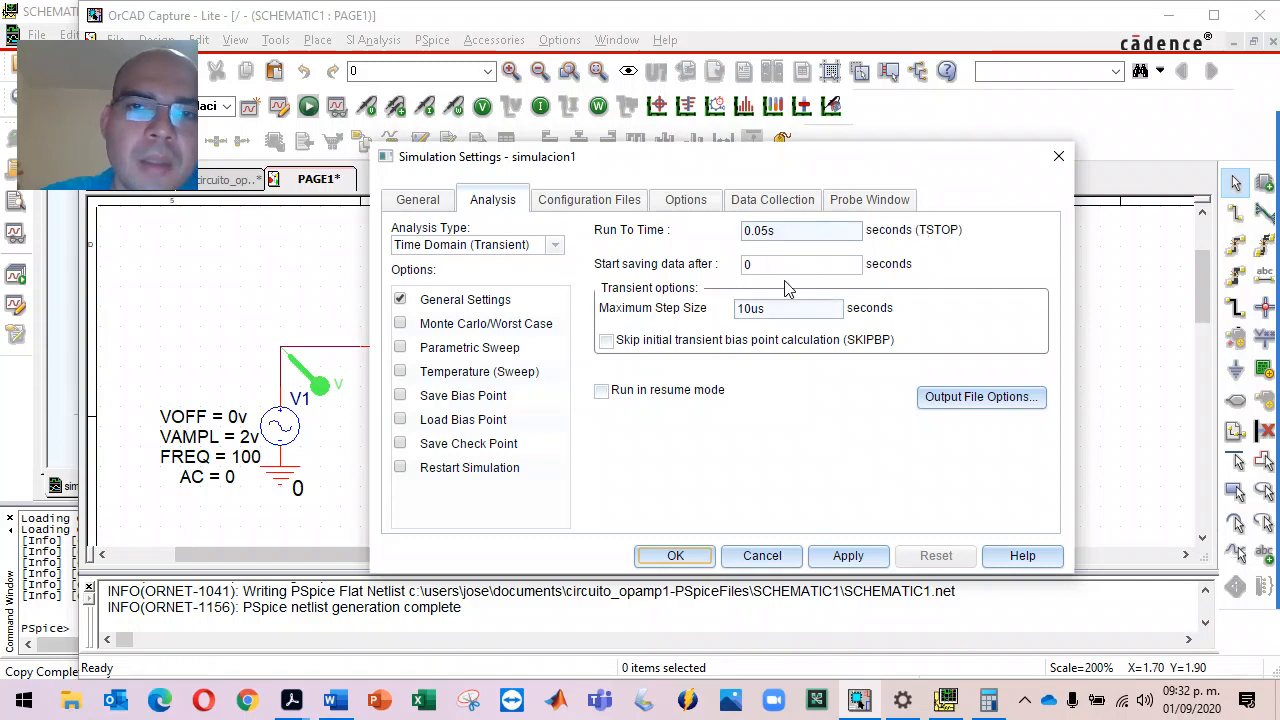
left_click(699, 556)
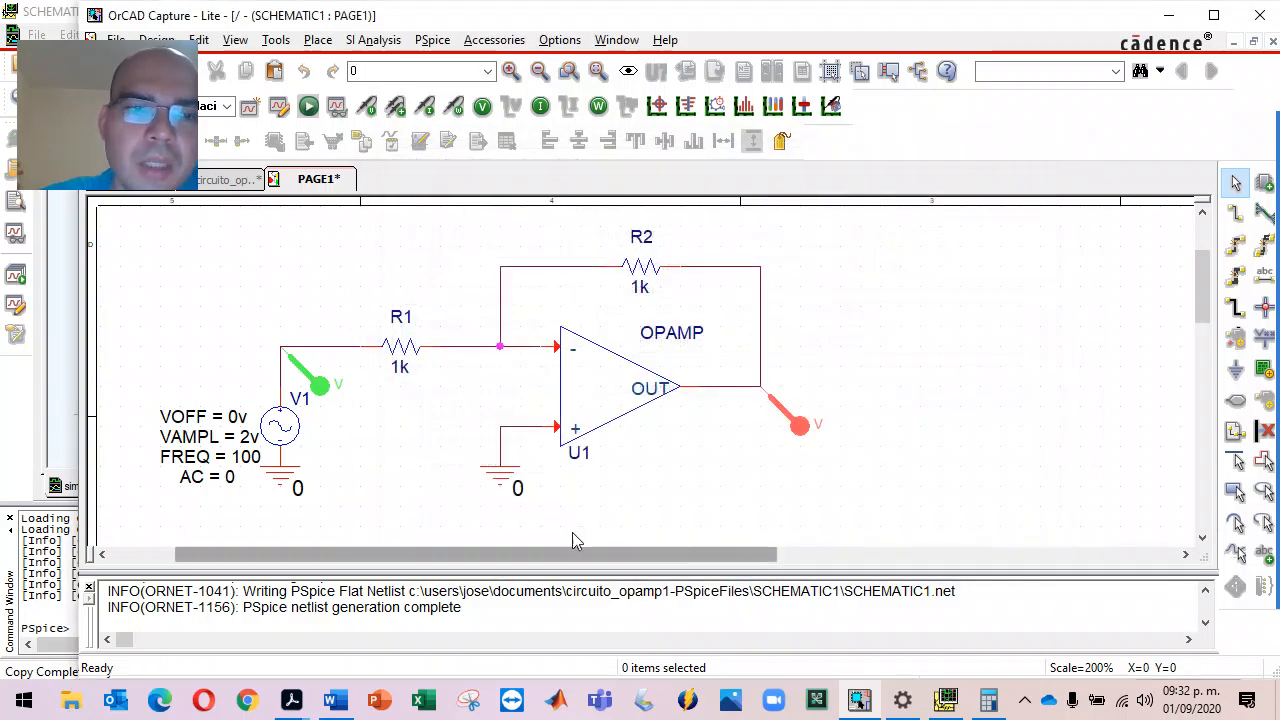
left_click(41, 400)
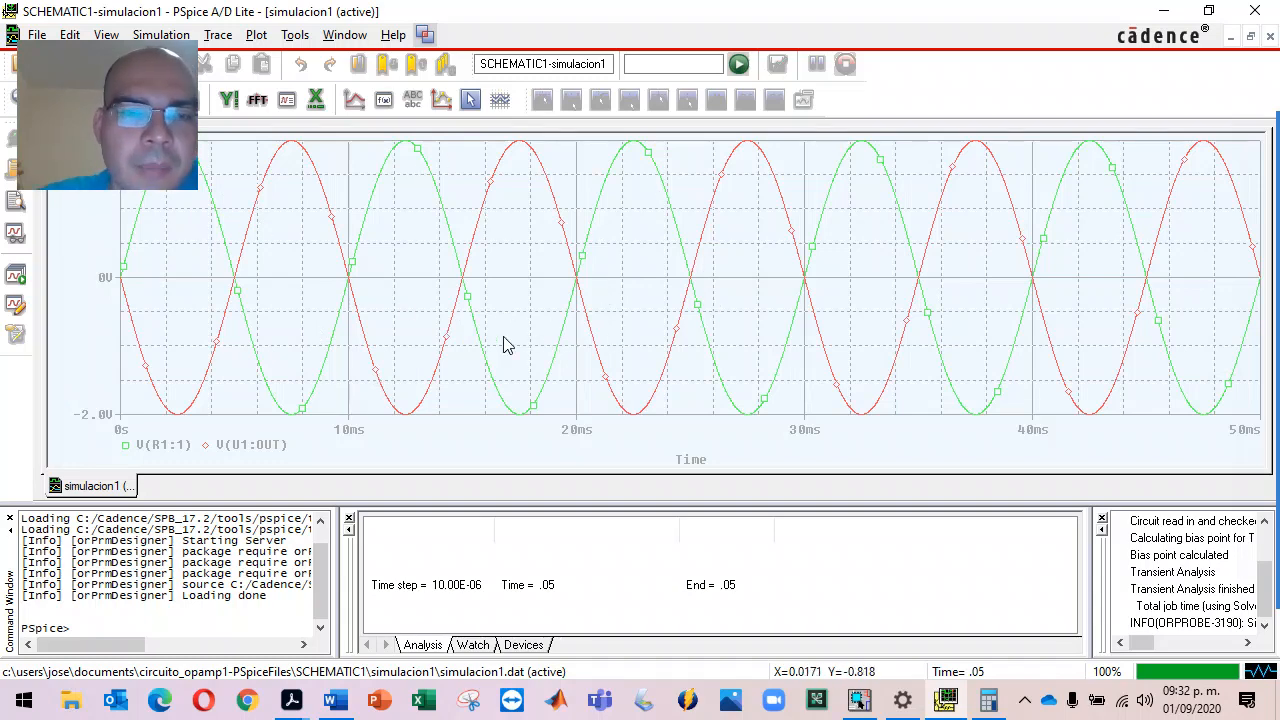
- Set the maximum step size to 10ms in the simulation profile, rerun the transient simulation, and return to the schematic
key("alt+Tab")
left_click(280, 107)
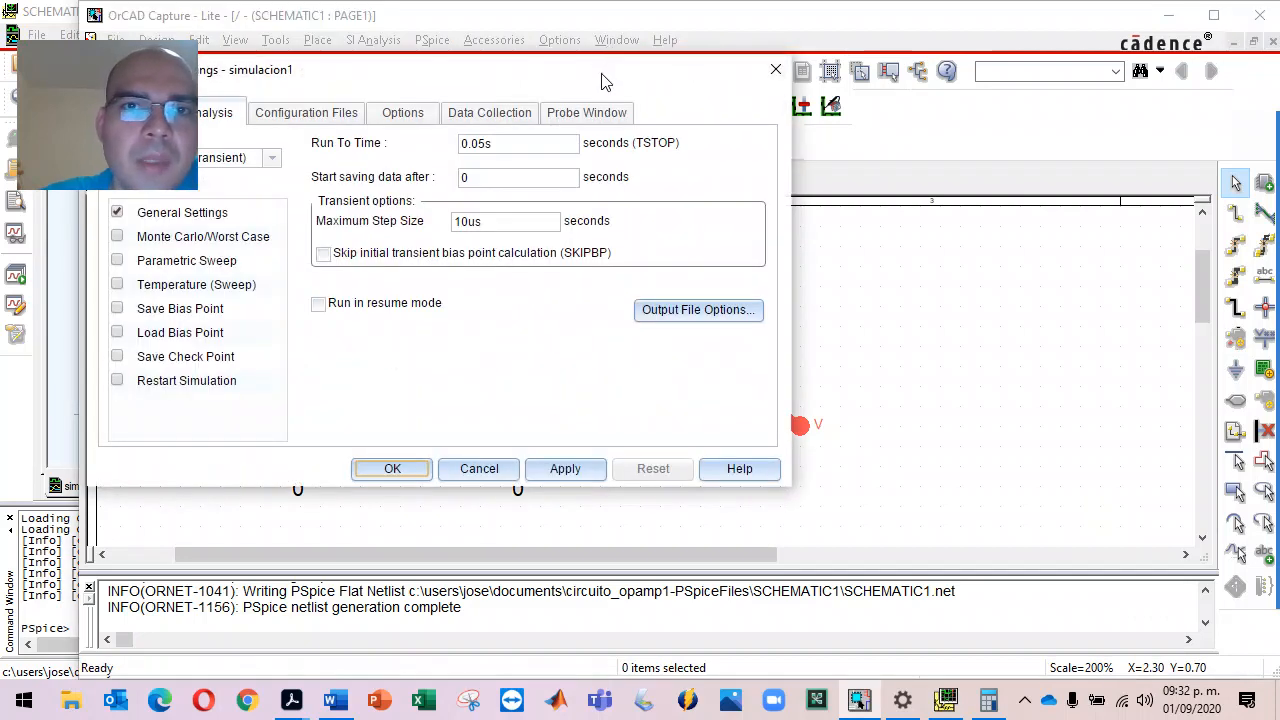
left_click_drag(604, 82, 798, 137)
double_click(660, 276)
left_click(667, 278)
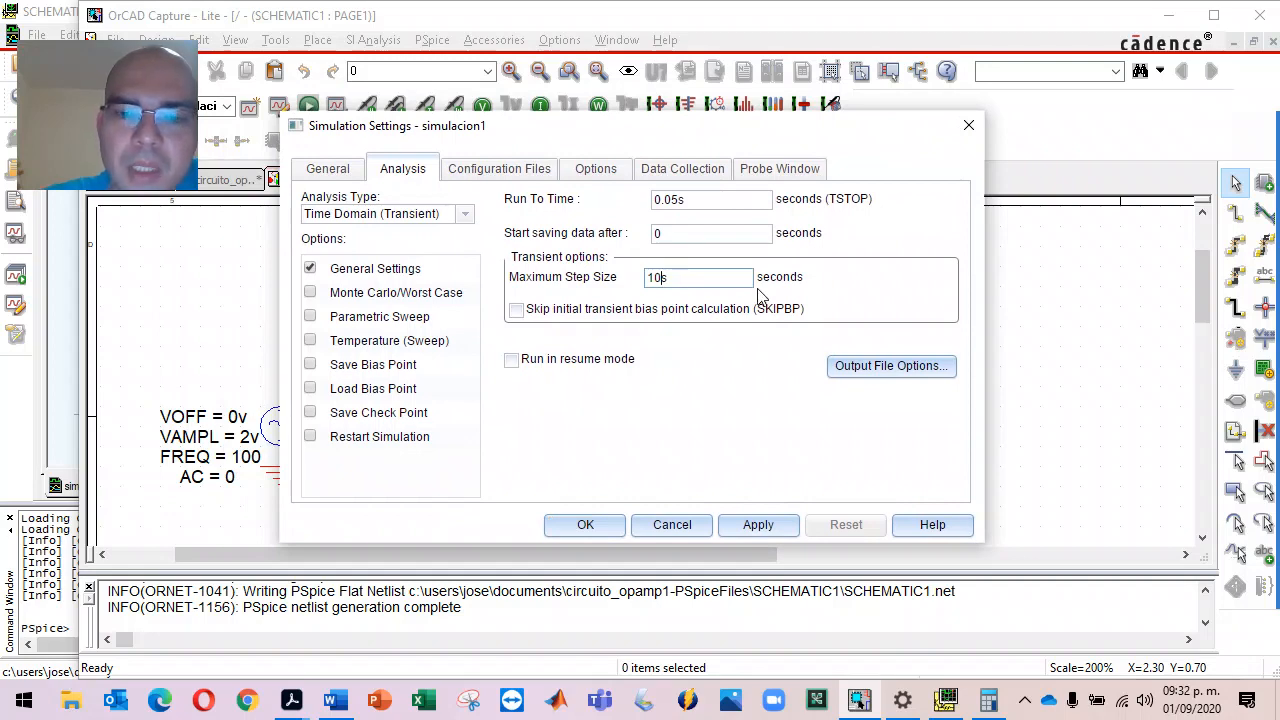
left_click(562, 525)
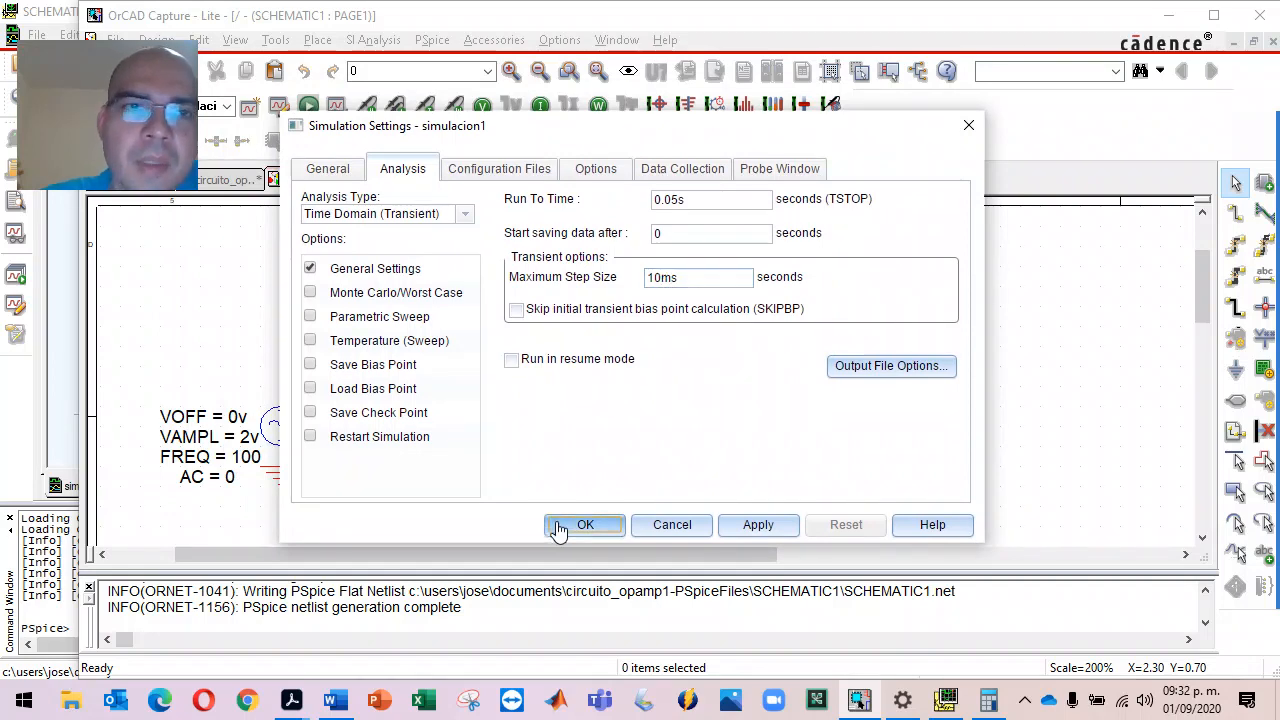
left_click(307, 105)
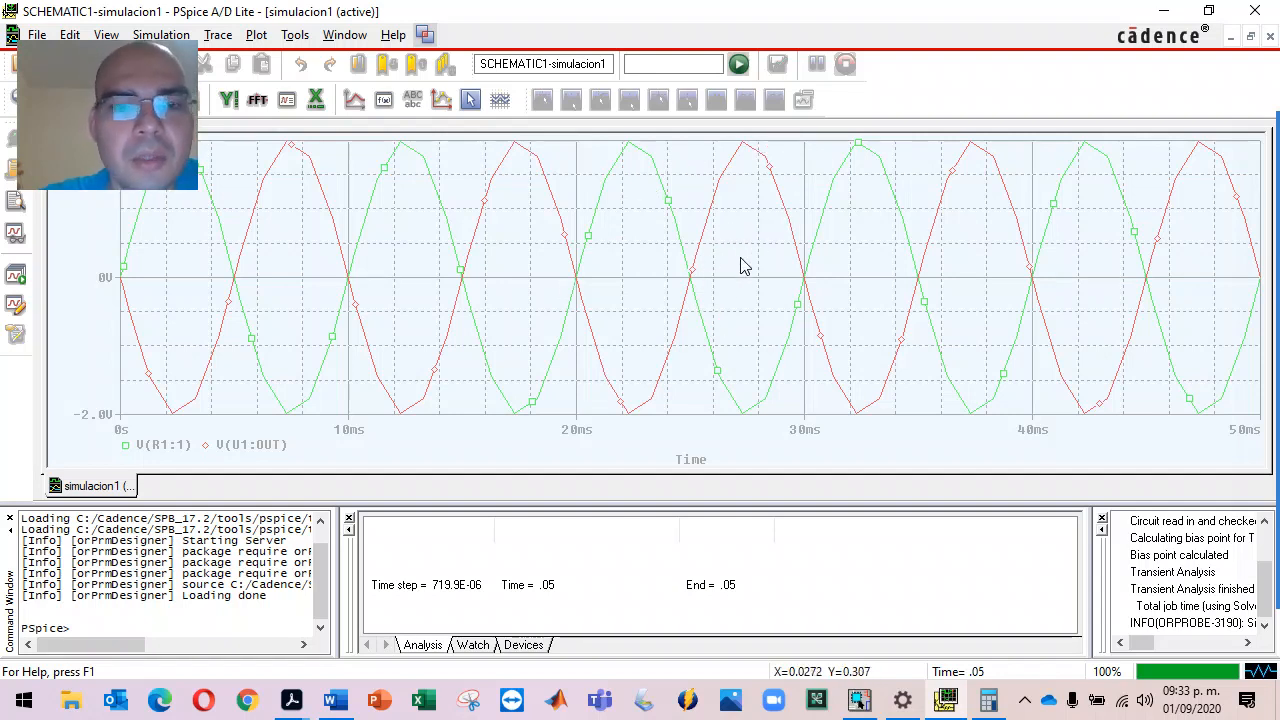
key("alt+Tab")
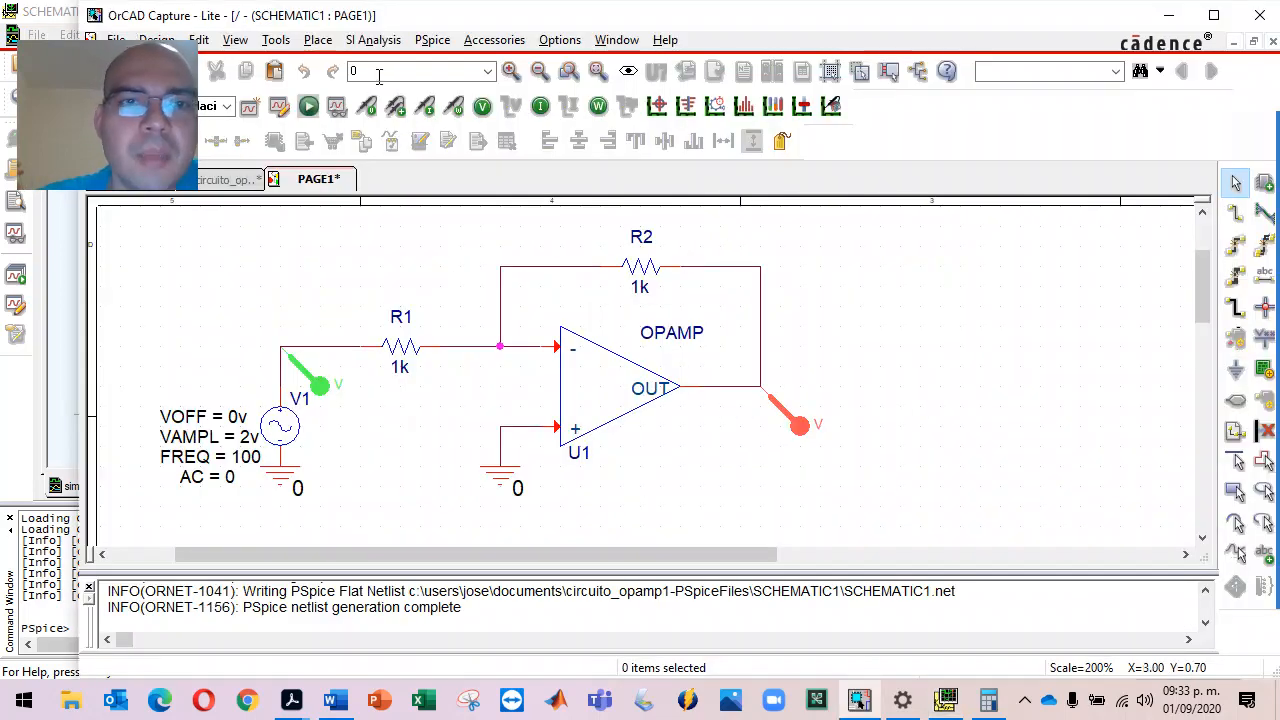
- Set the maximum step size to 10us in the simulation profile, rerun the transient simulation, and return to the schematic
left_click(279, 106)
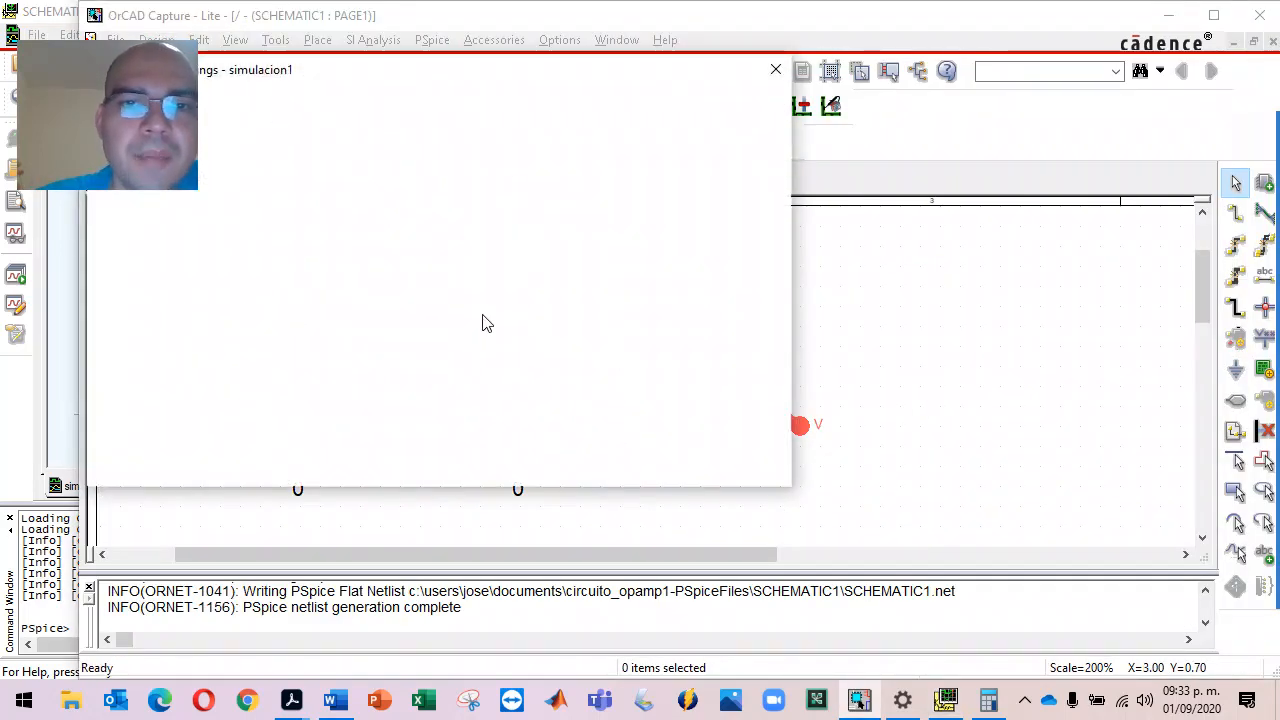
double_click(484, 222)
type("10s")
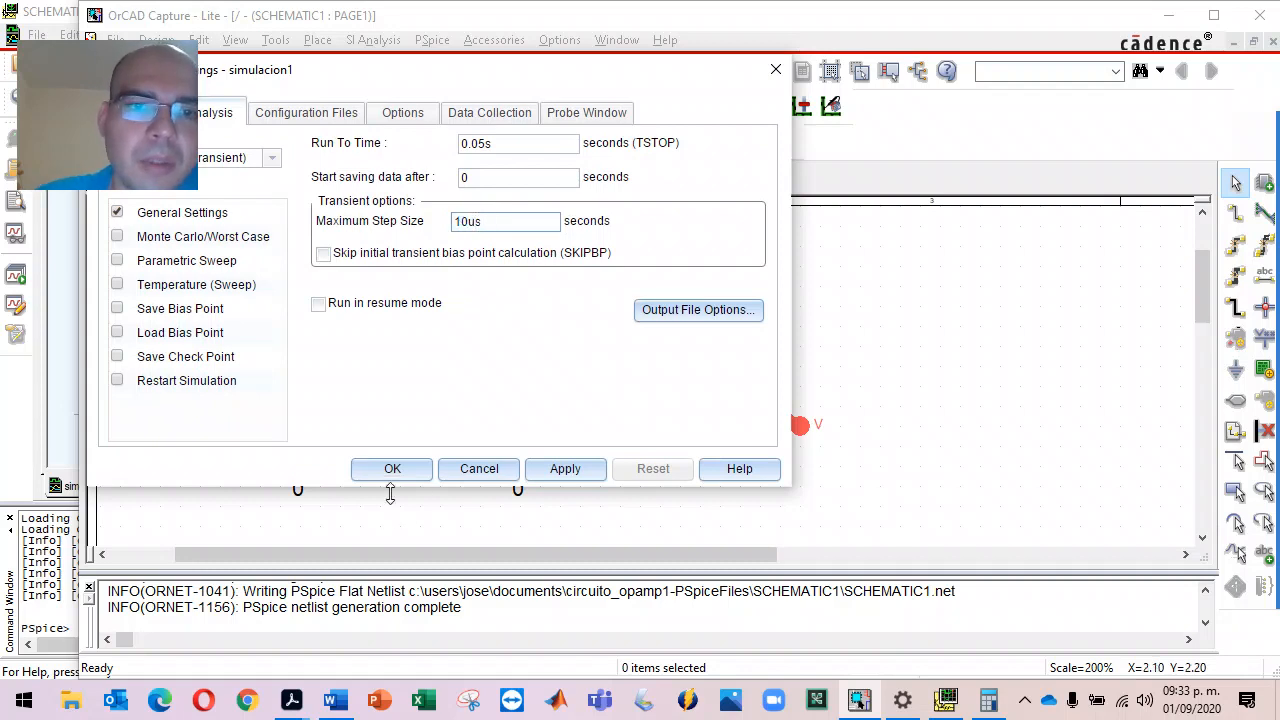
left_click(392, 468)
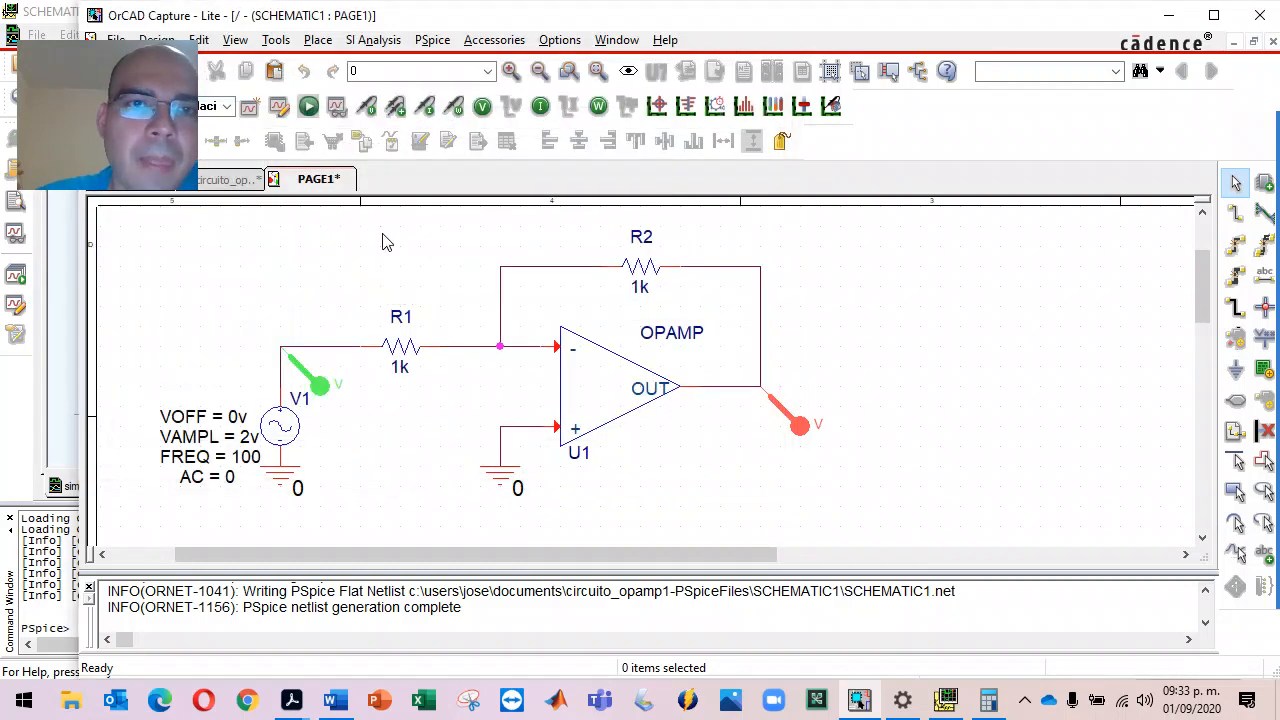
left_click(308, 105)
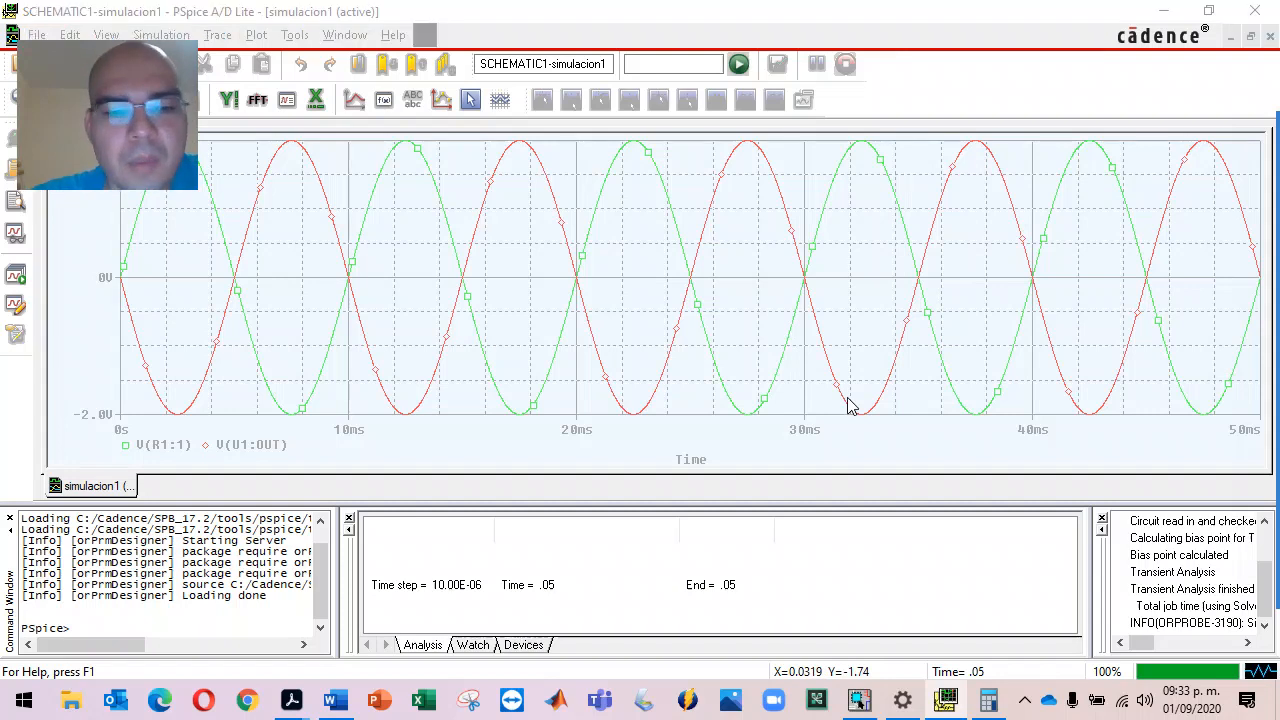
key("alt+Tab")
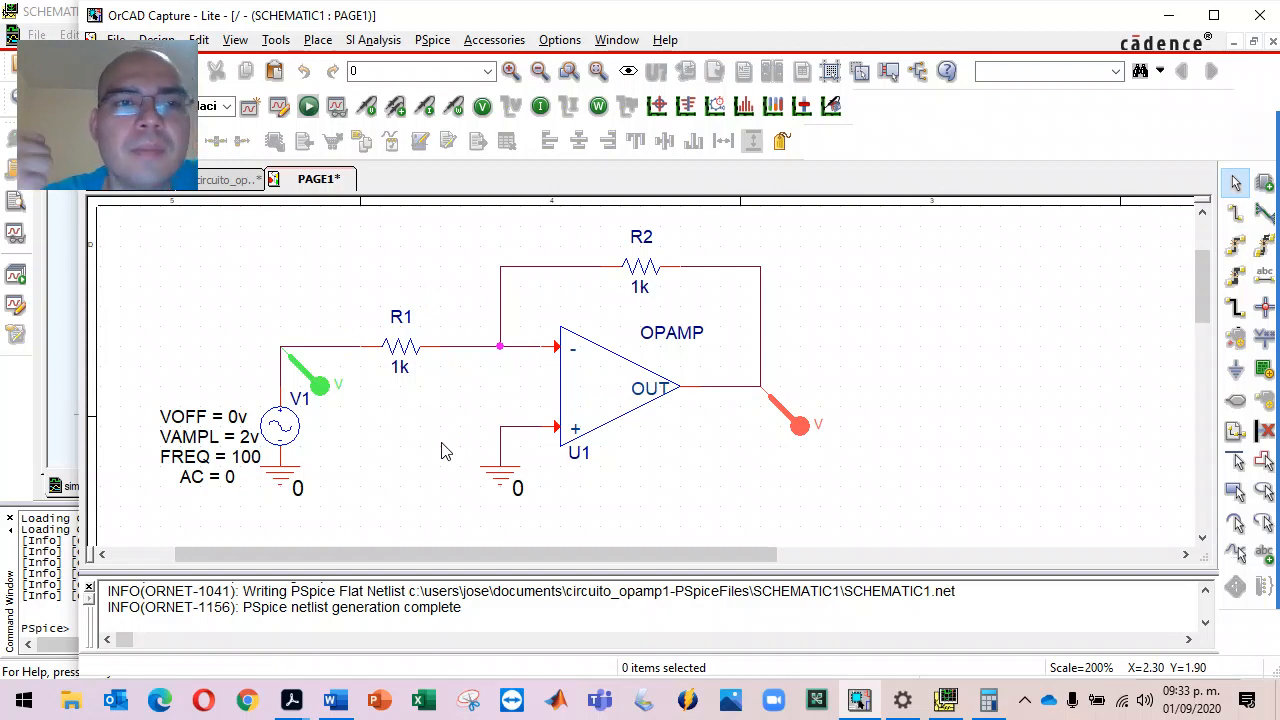
mouse_move(1274, 200)
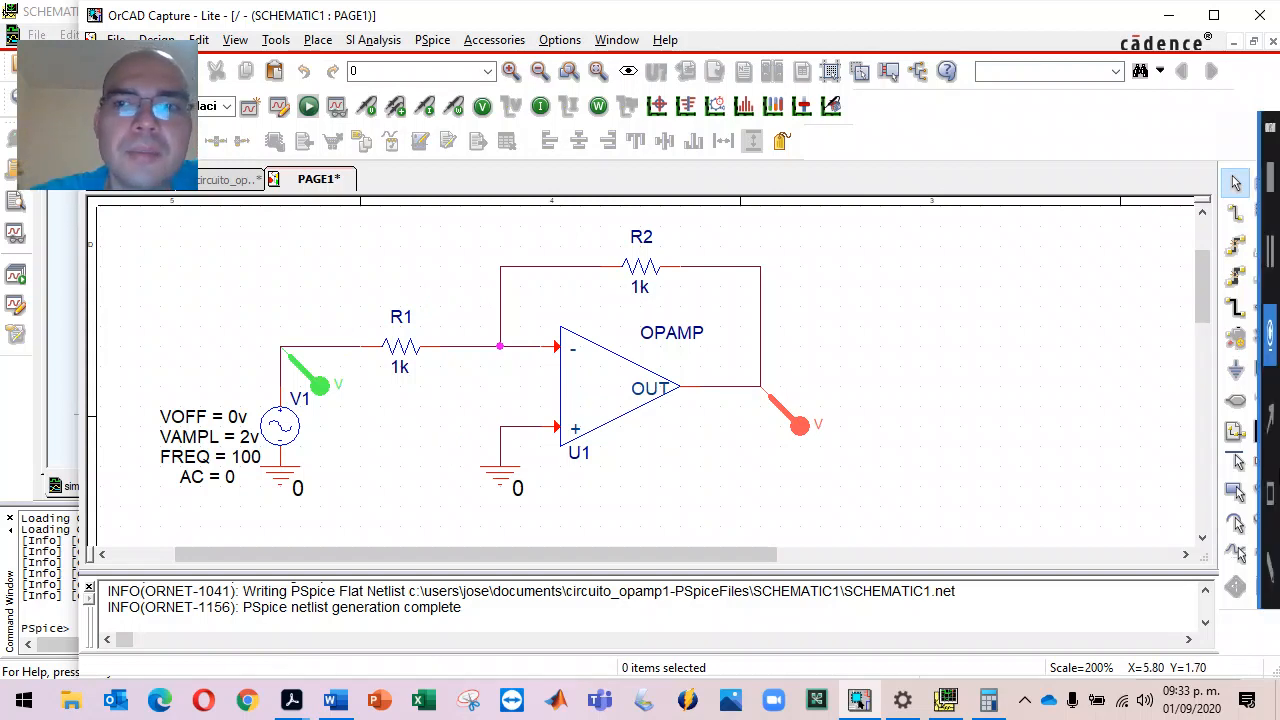